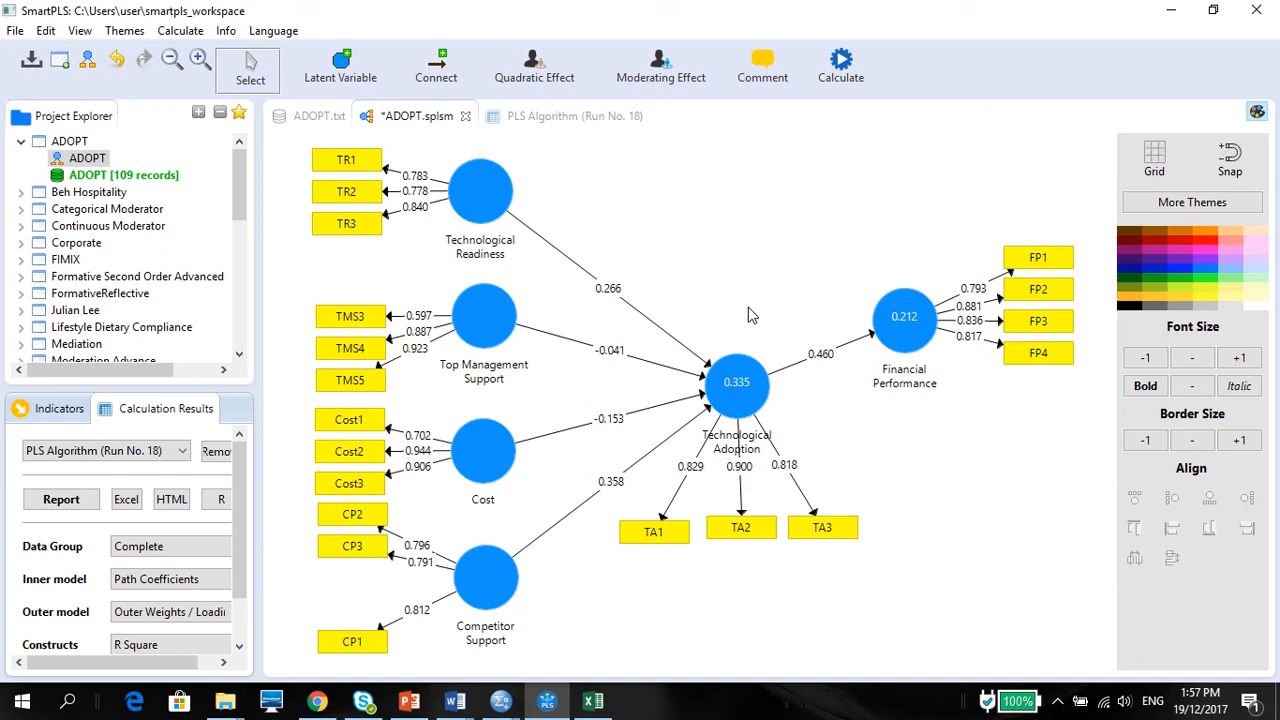
Step: Check the loadings table in Word, and open the Discriminant Validity results of PLS Algorithm run 18 in SmartPLS
{"action": "left_click", "coordinate": [455, 700]}
{"action": "left_click", "coordinate": [425, 655]}
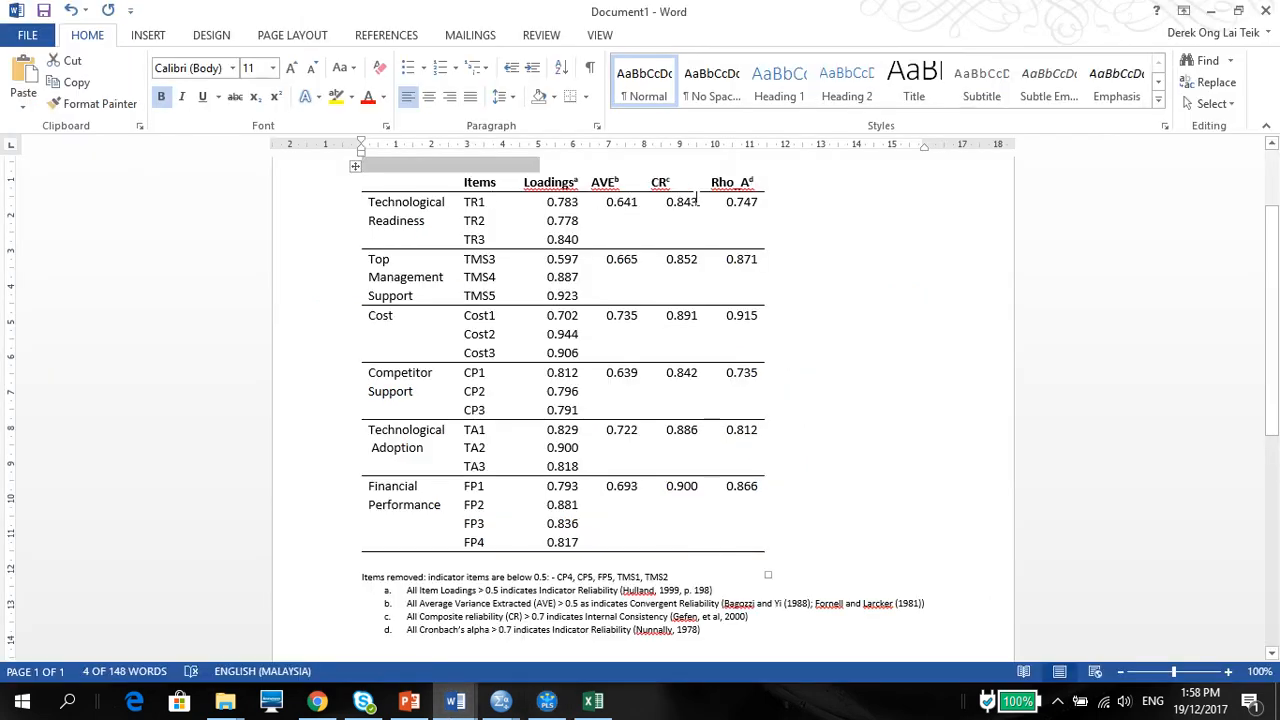
{"action": "left_click", "coordinate": [547, 708]}
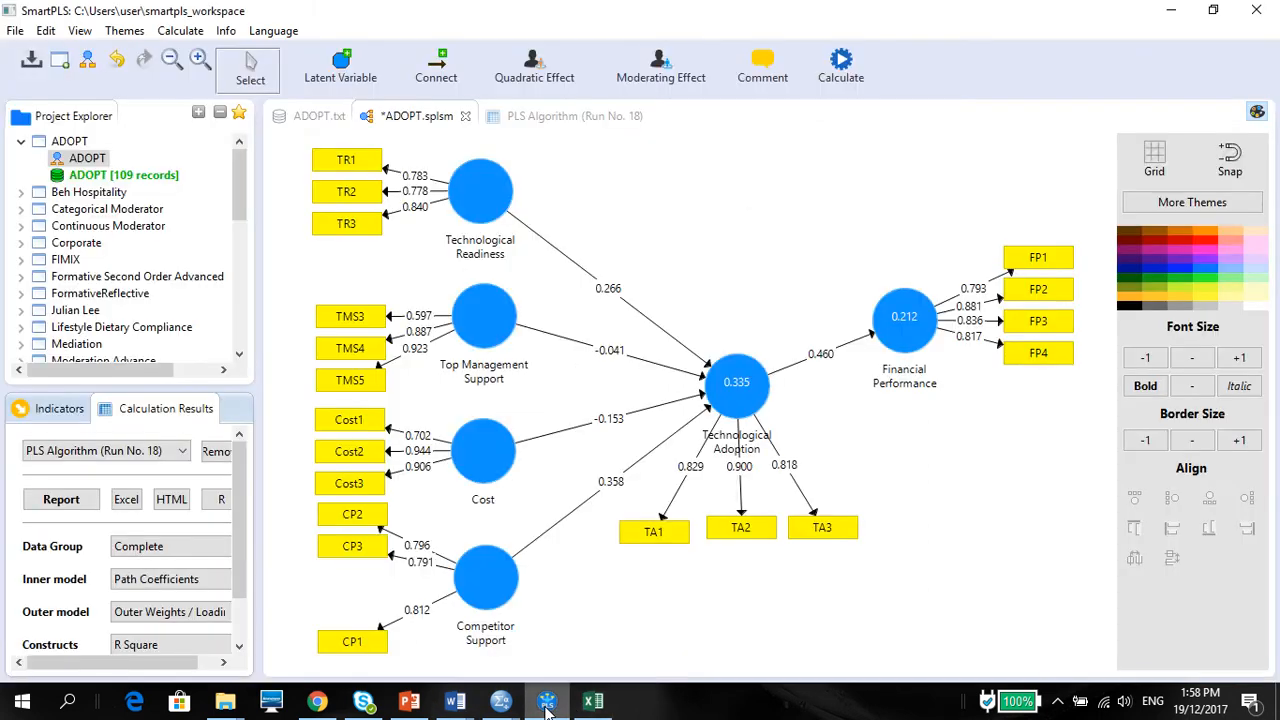
{"action": "left_click", "coordinate": [537, 118]}
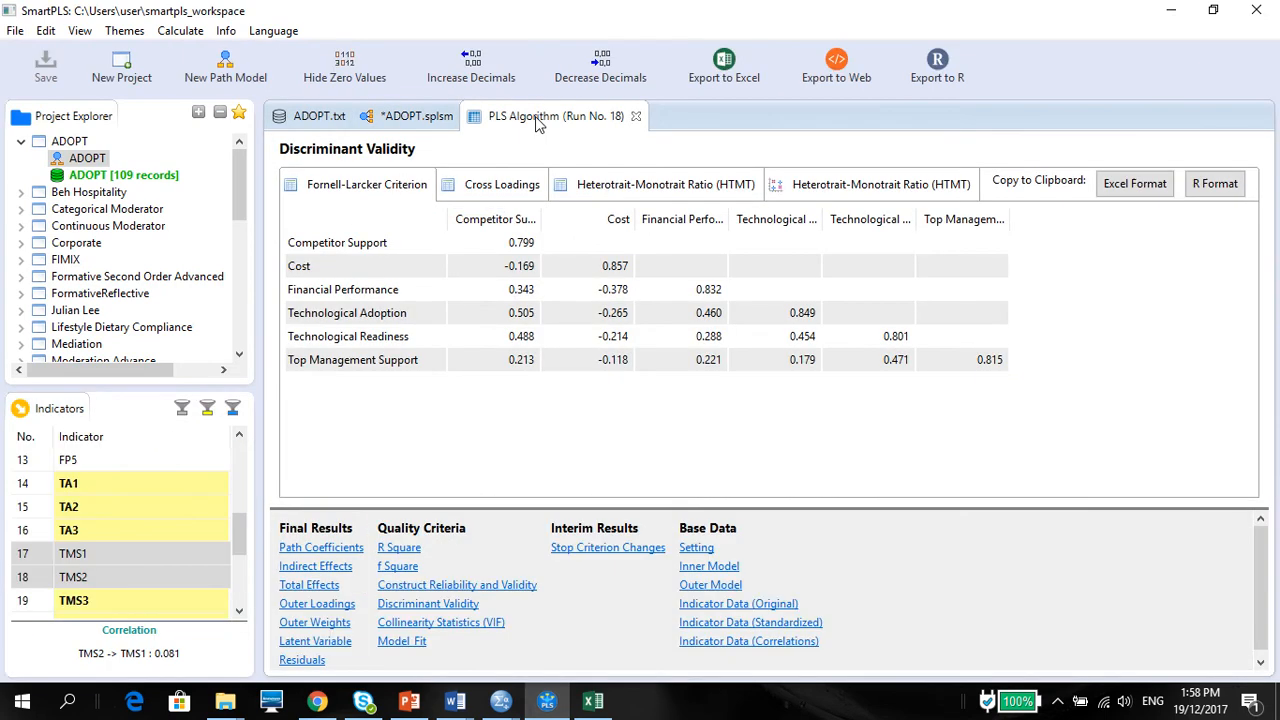
{"action": "left_click", "coordinate": [426, 604]}
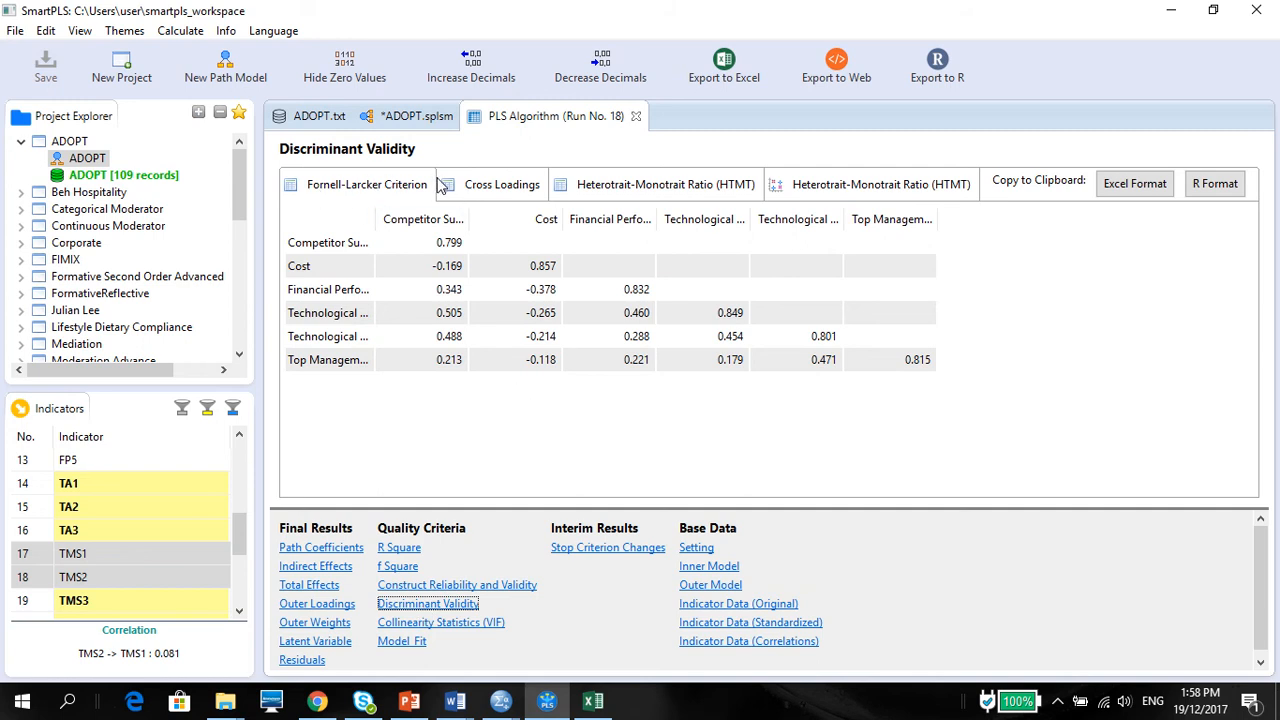
Step: Review the cross loadings against the Fornell-Larcker criterion and copy the cross-loadings table to the clipboard in Excel format
{"action": "left_click", "coordinate": [462, 193]}
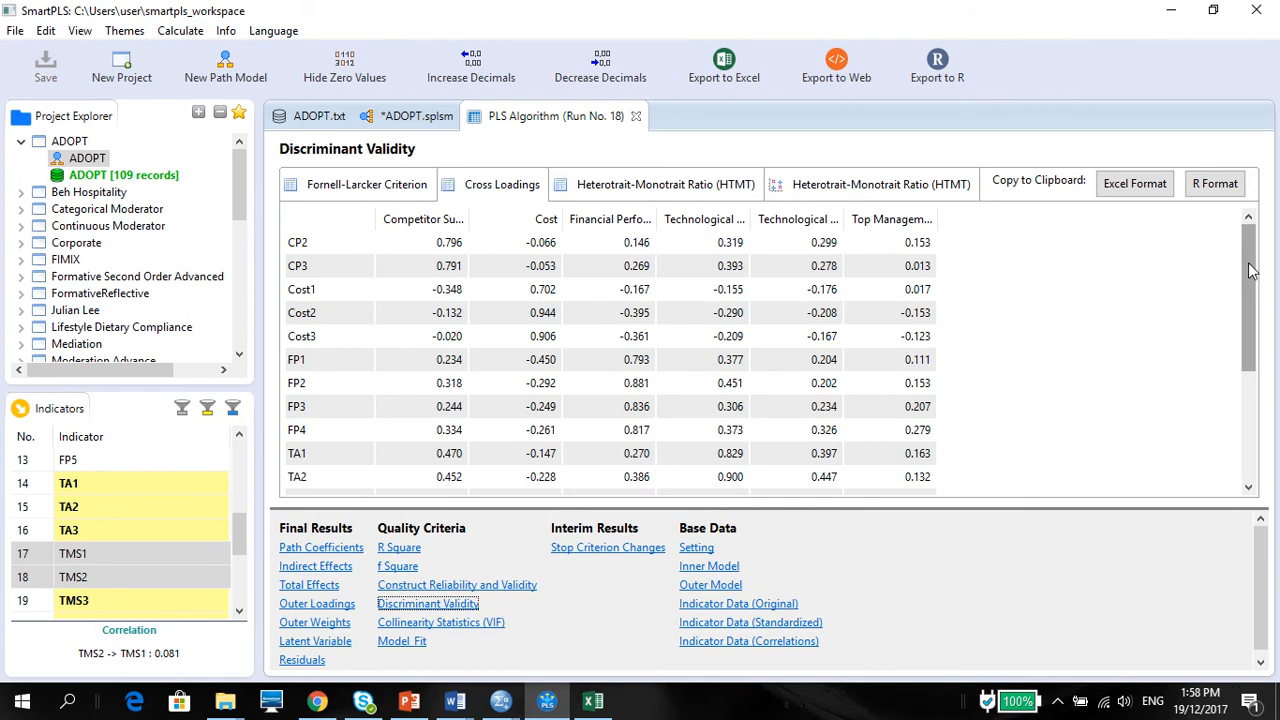
{"action": "left_click", "coordinate": [364, 191]}
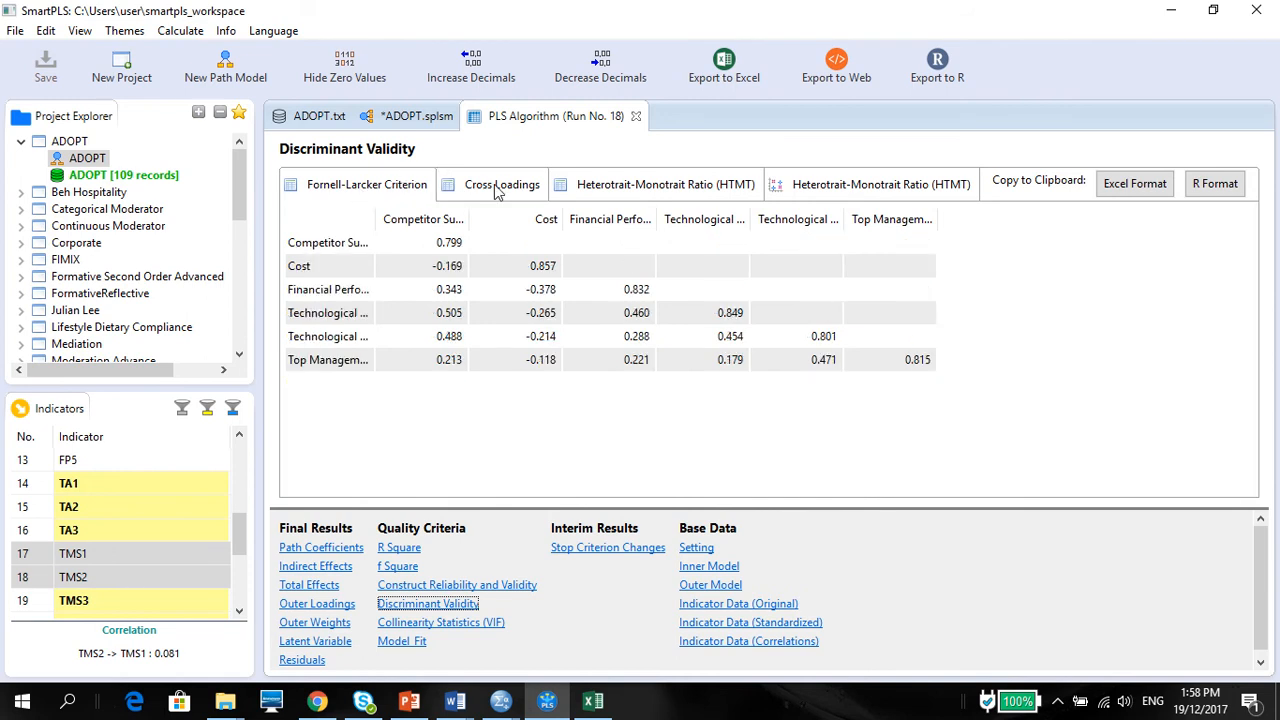
{"action": "left_click", "coordinate": [497, 190]}
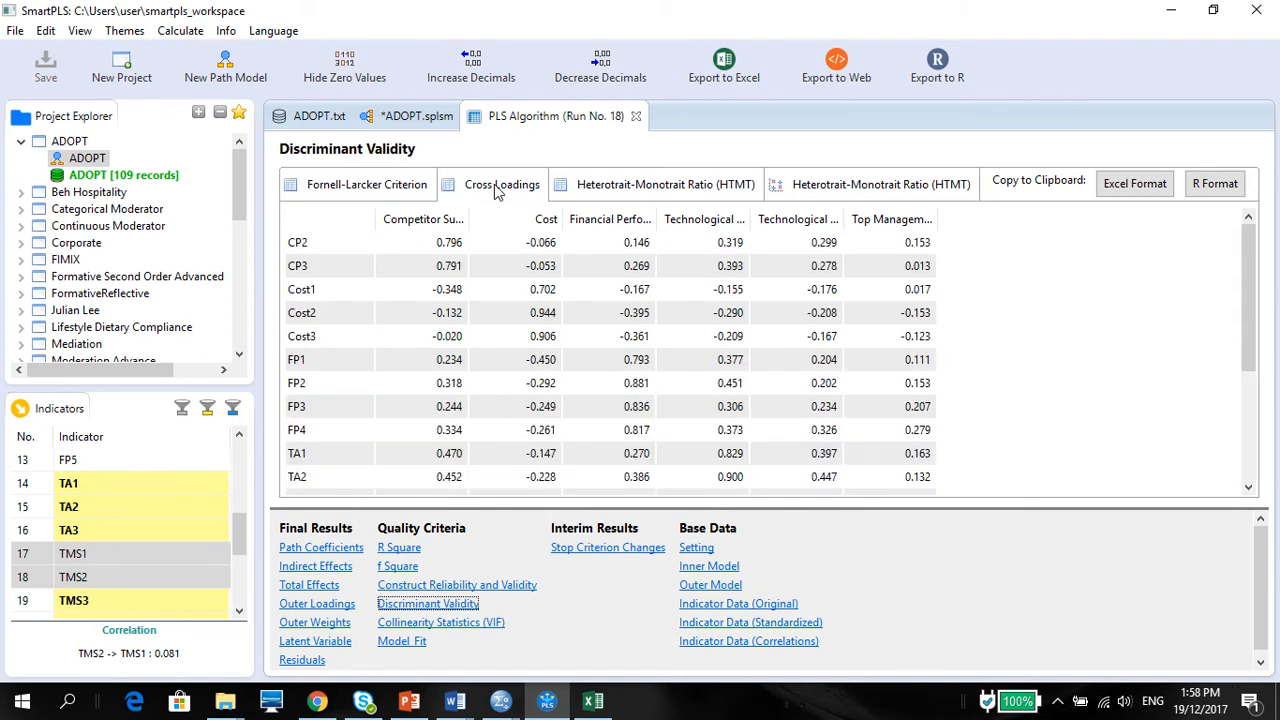
{"action": "left_click_drag", "start_coordinate": [1250, 313], "coordinate": [1275, 410]}
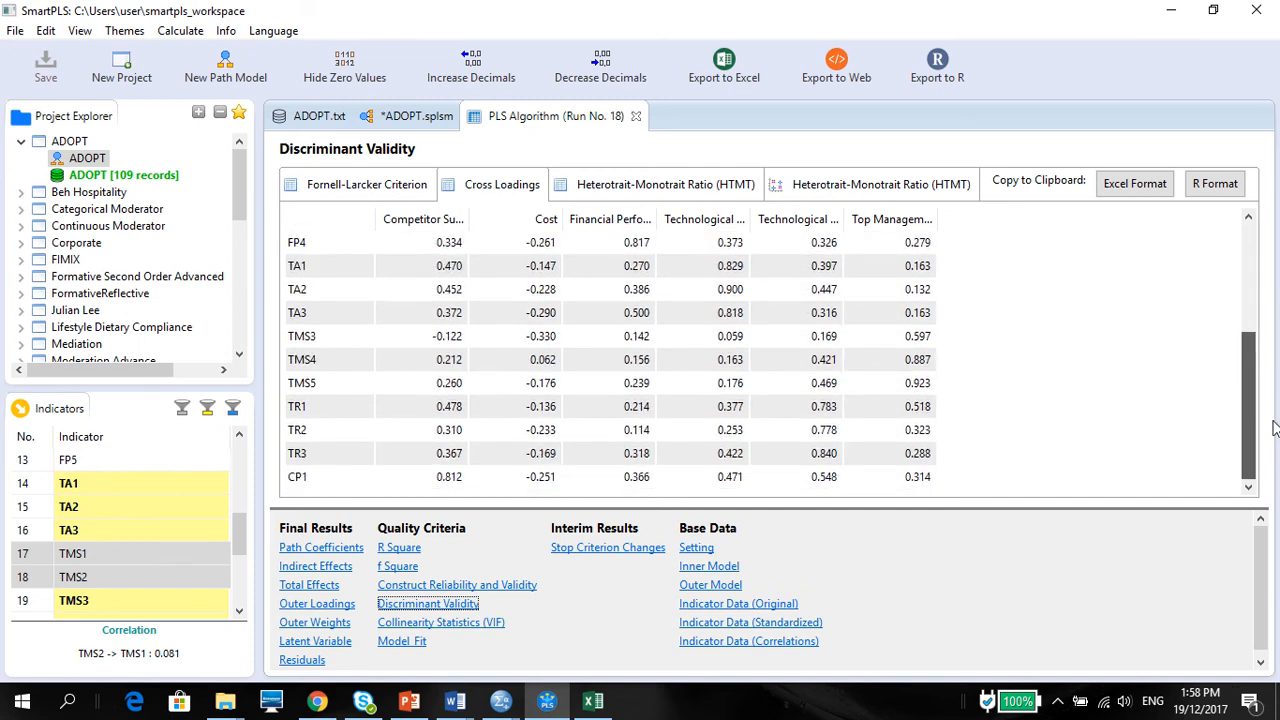
{"action": "left_click_drag", "start_coordinate": [1275, 428], "coordinate": [1251, 294]}
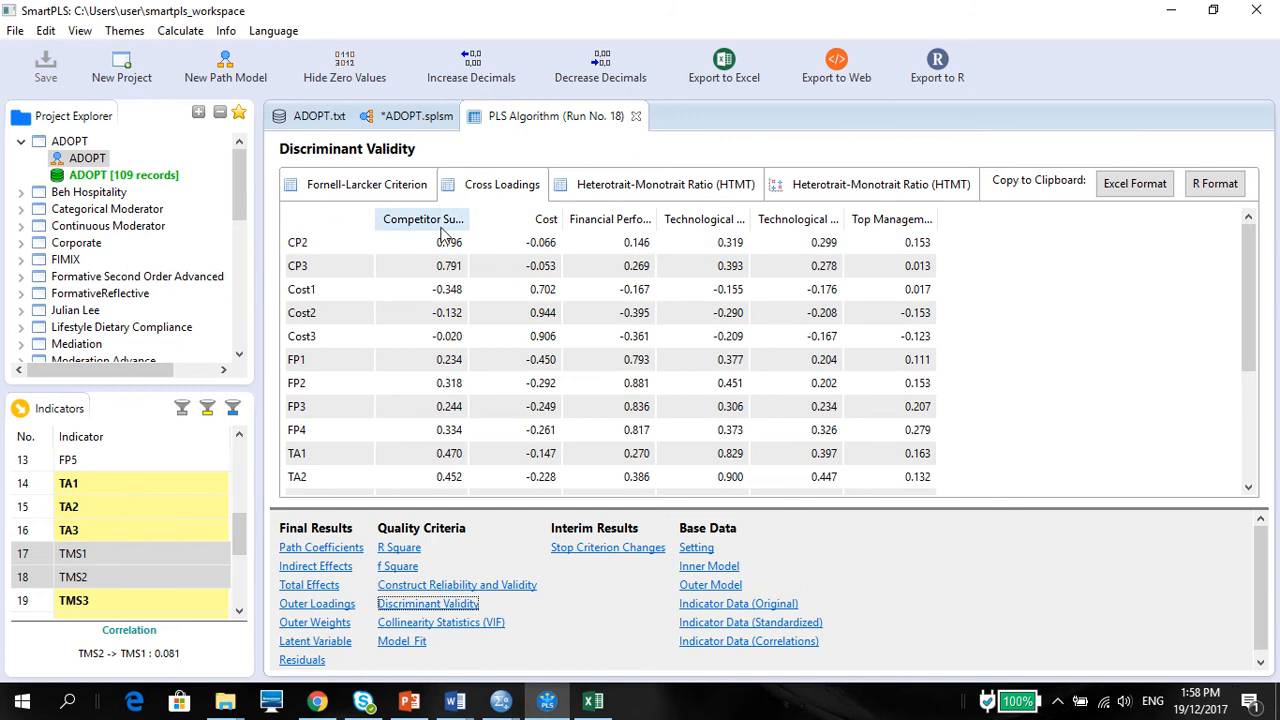
{"action": "left_click", "coordinate": [1118, 191]}
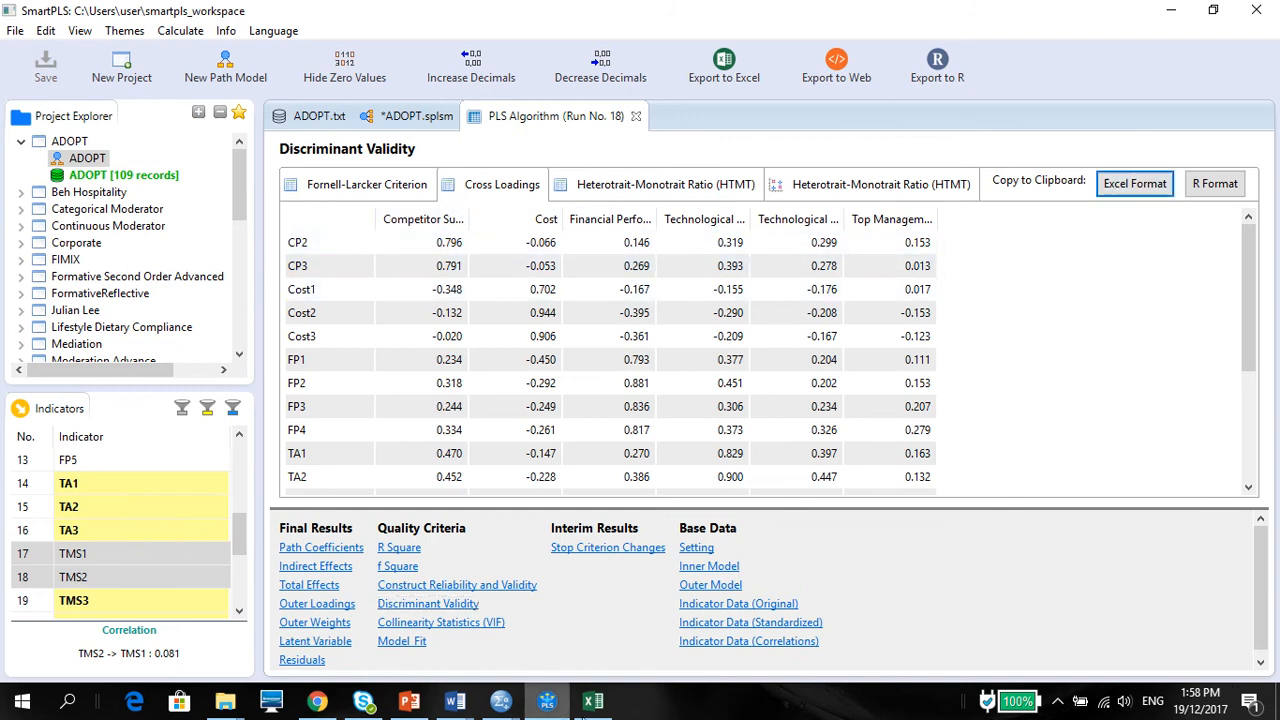
Step: Switch to Excel, add a new worksheet to the workbook and name it "Discriminant Validity"
{"action": "left_click", "coordinate": [593, 701]}
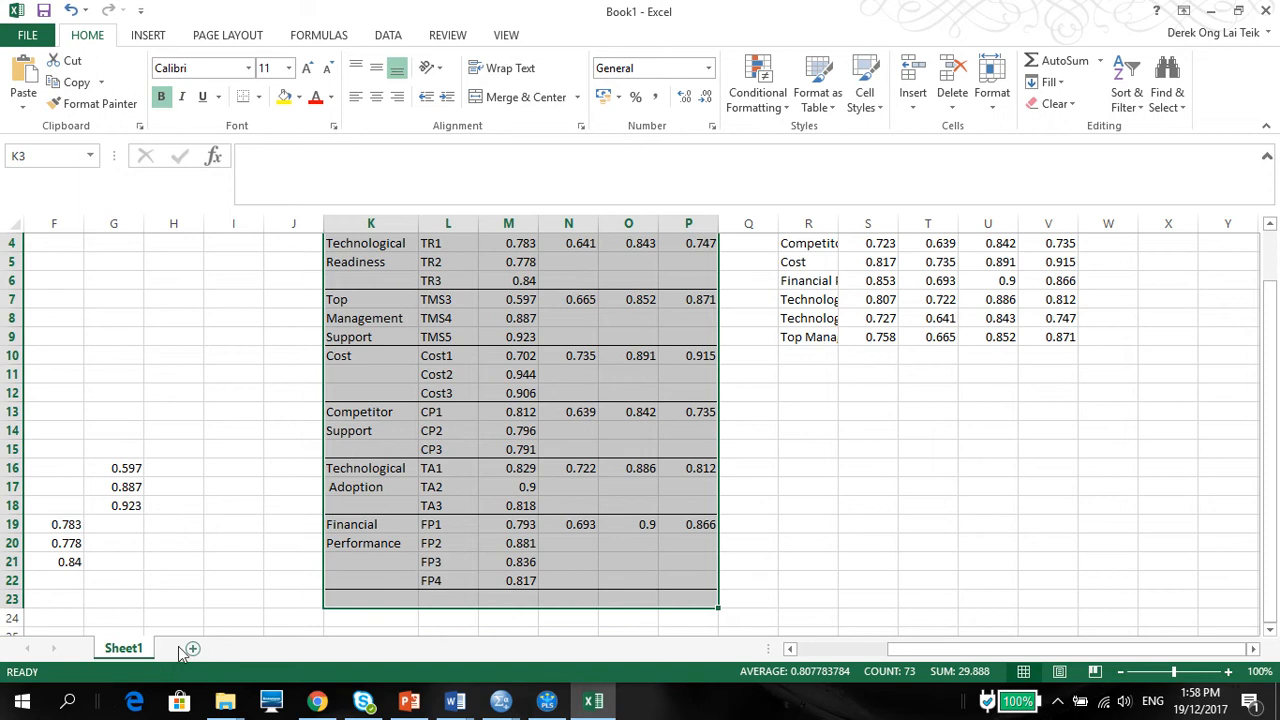
{"action": "left_click", "coordinate": [193, 648]}
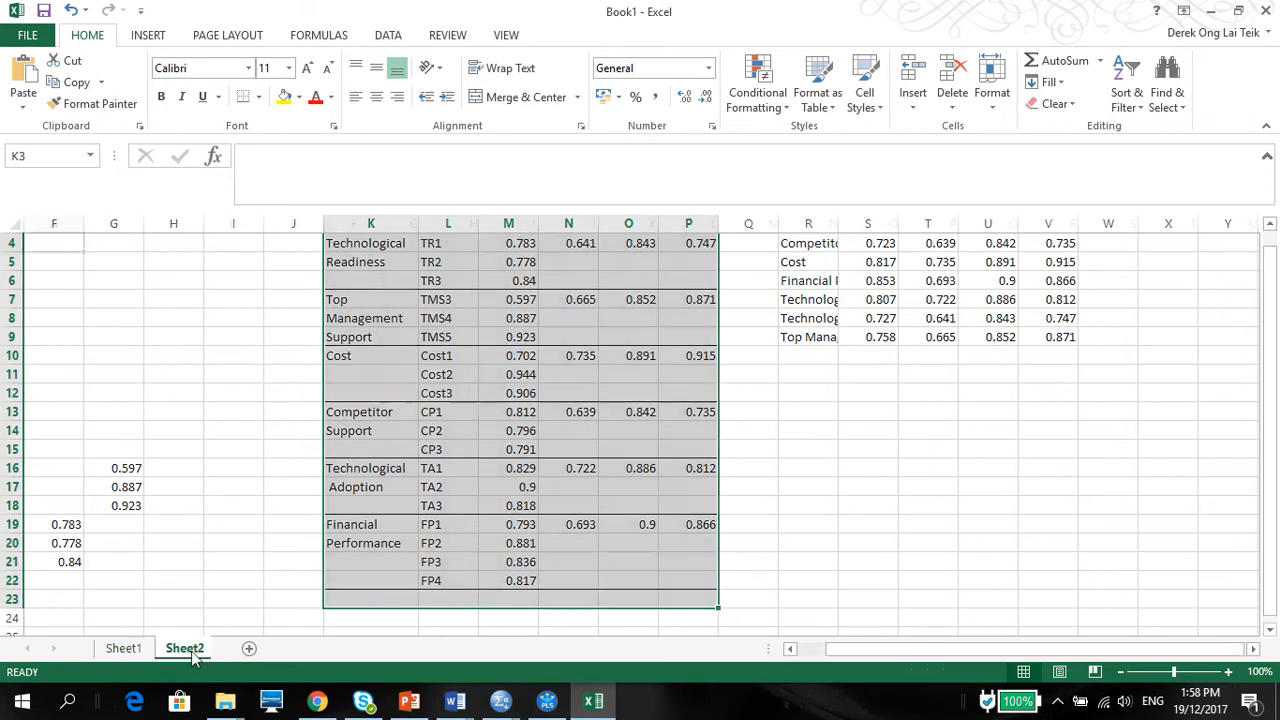
{"action": "type", "text": "Cross"}
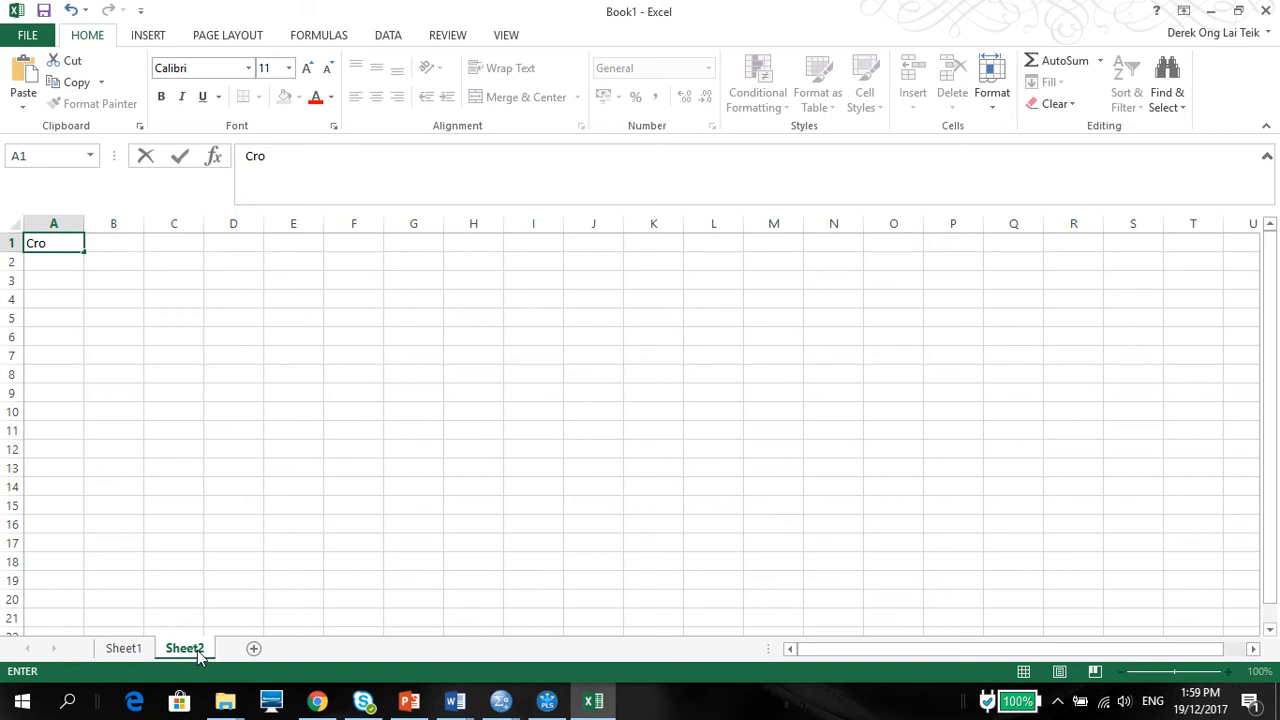
{"action": "double_click", "coordinate": [209, 650]}
{"action": "double_click", "coordinate": [207, 650]}
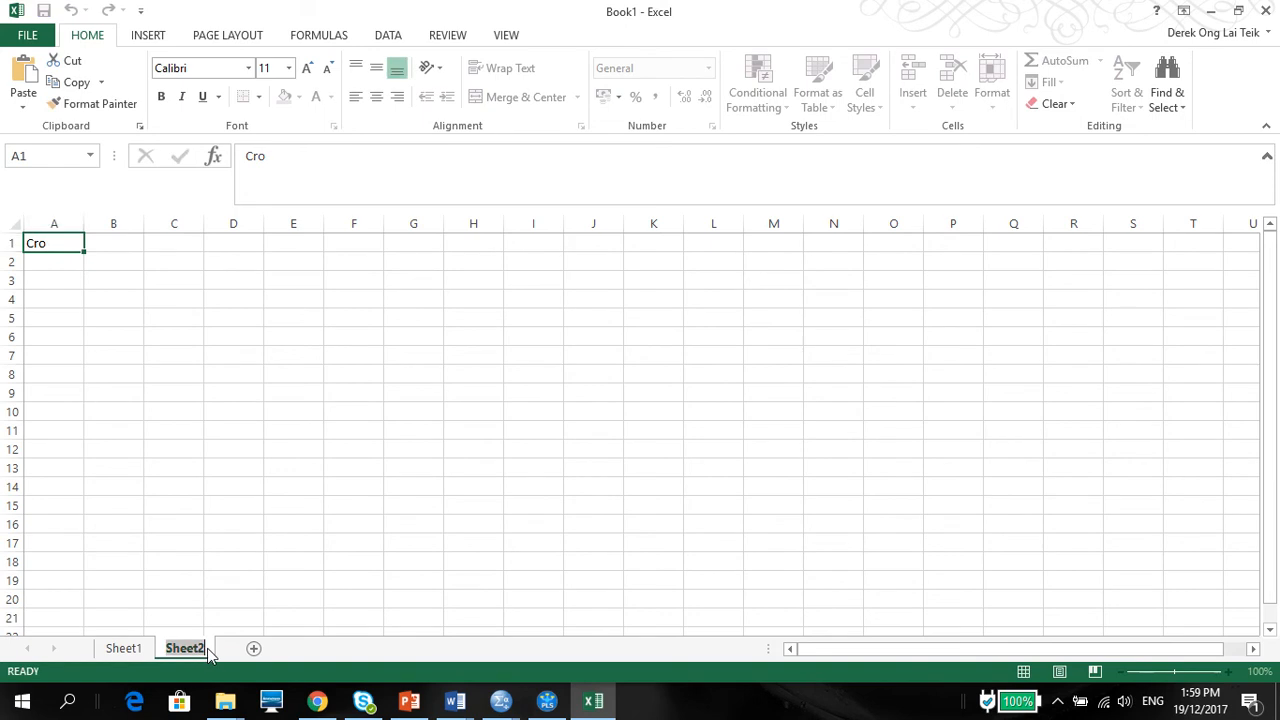
{"action": "mouse_move", "coordinate": [206, 650]}
{"action": "left_mouse_down"}
{"action": "mouse_move", "coordinate": [188, 650]}
{"action": "mouse_move", "coordinate": [211, 651]}
{"action": "left_mouse_up"}
{"action": "double_click", "coordinate": [208, 650]}
{"action": "type", "text": "Discrim"}
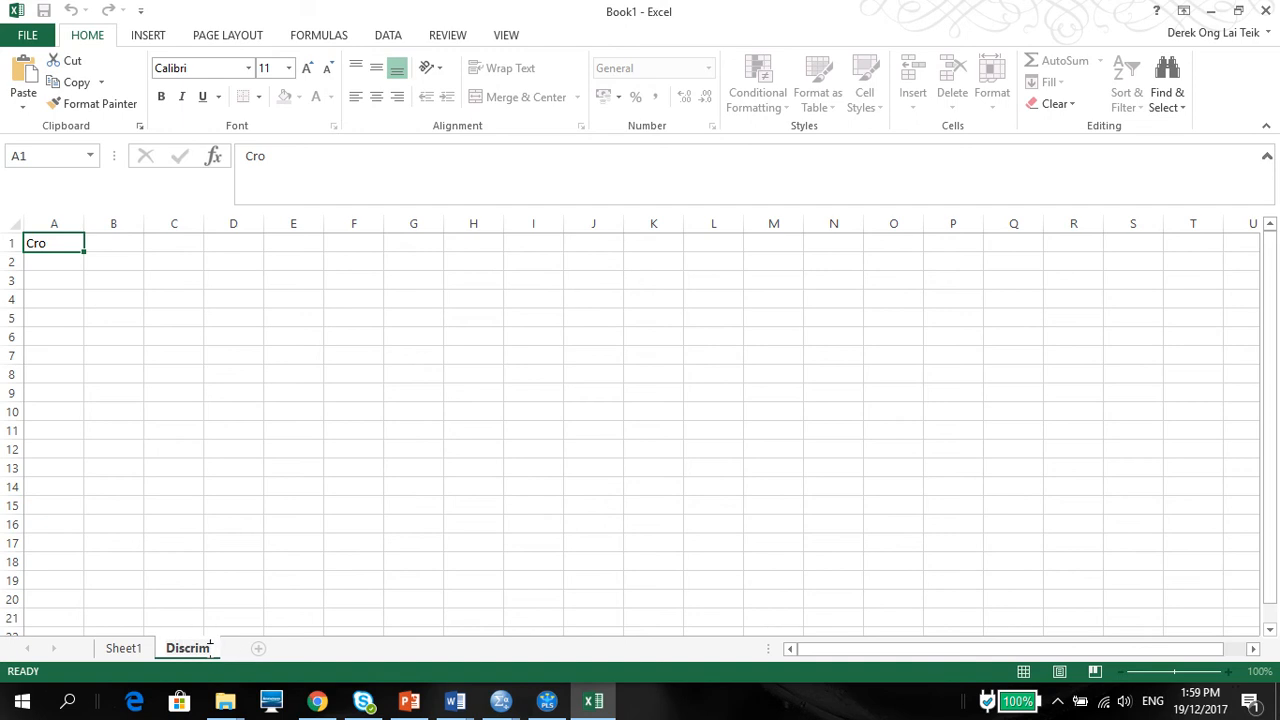
{"action": "type", "text": "inanr Validity"}
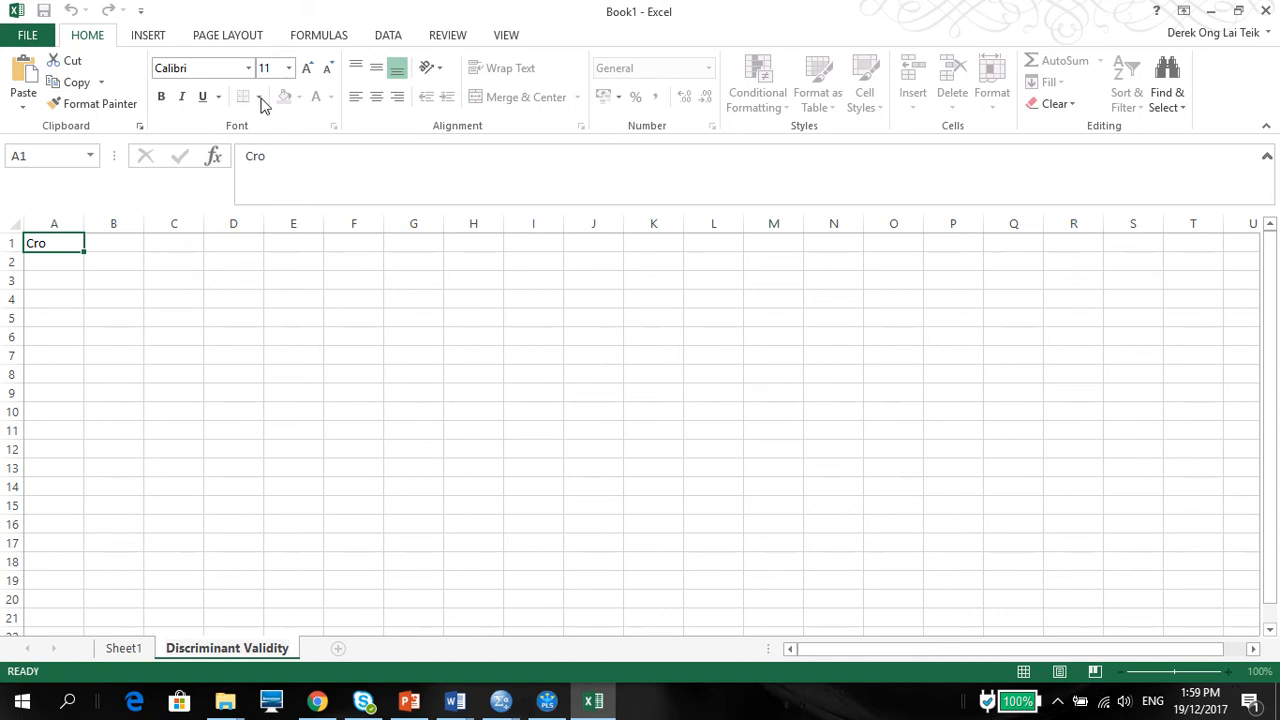
Step: Clear the stray text in A1, paste the copied cross-loadings table at A2 and widen column B
{"action": "left_click", "coordinate": [52, 243]}
{"action": "key", "text": "BackSpace"}
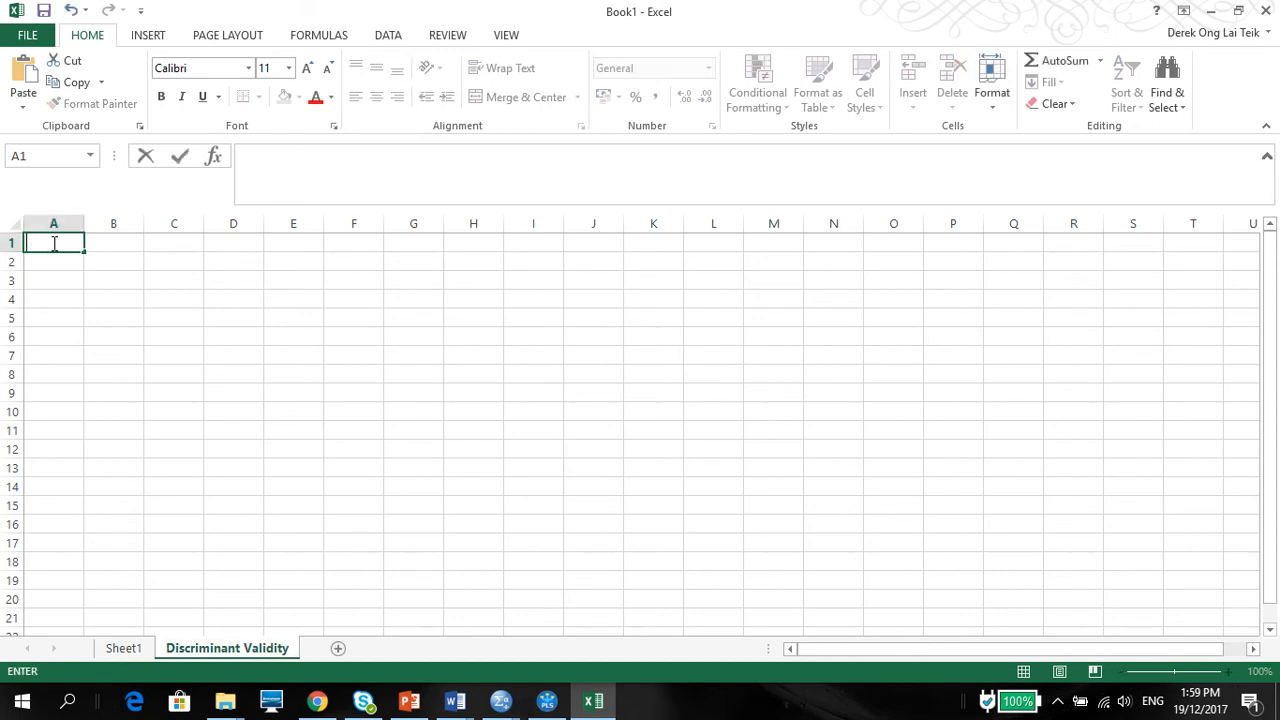
{"action": "left_click", "coordinate": [54, 260]}
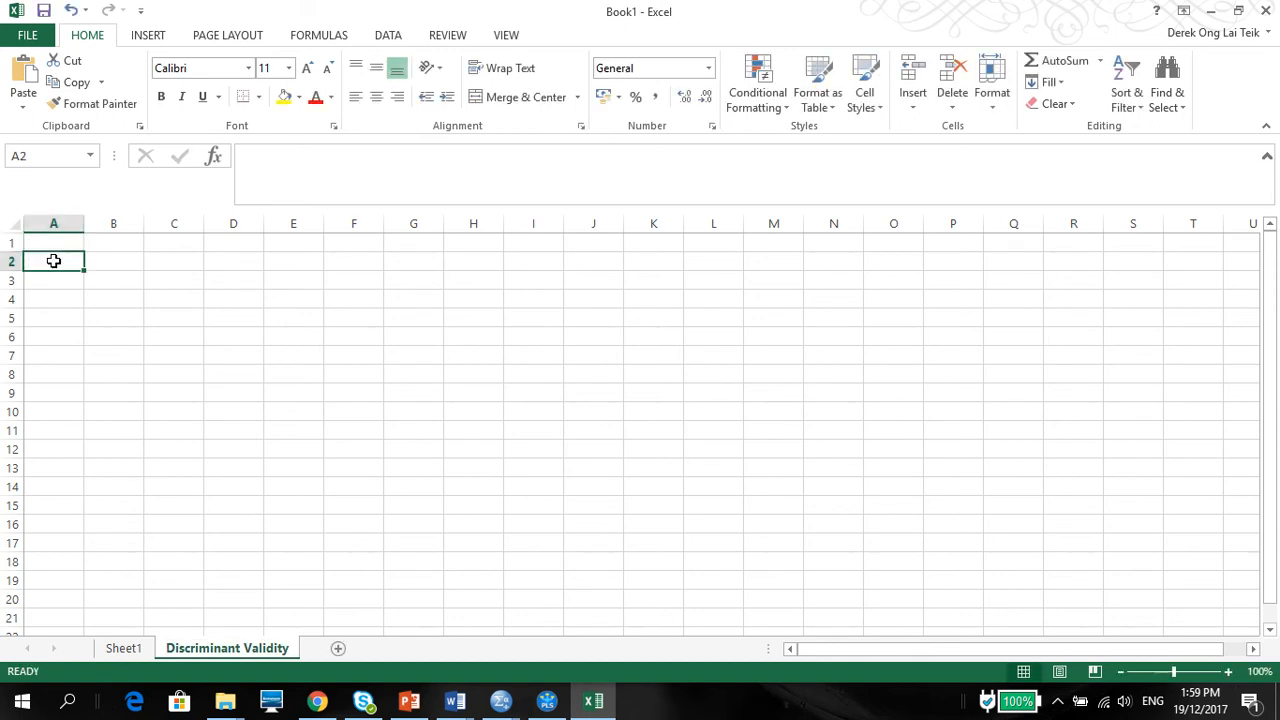
{"action": "key", "text": "ctrl+v"}
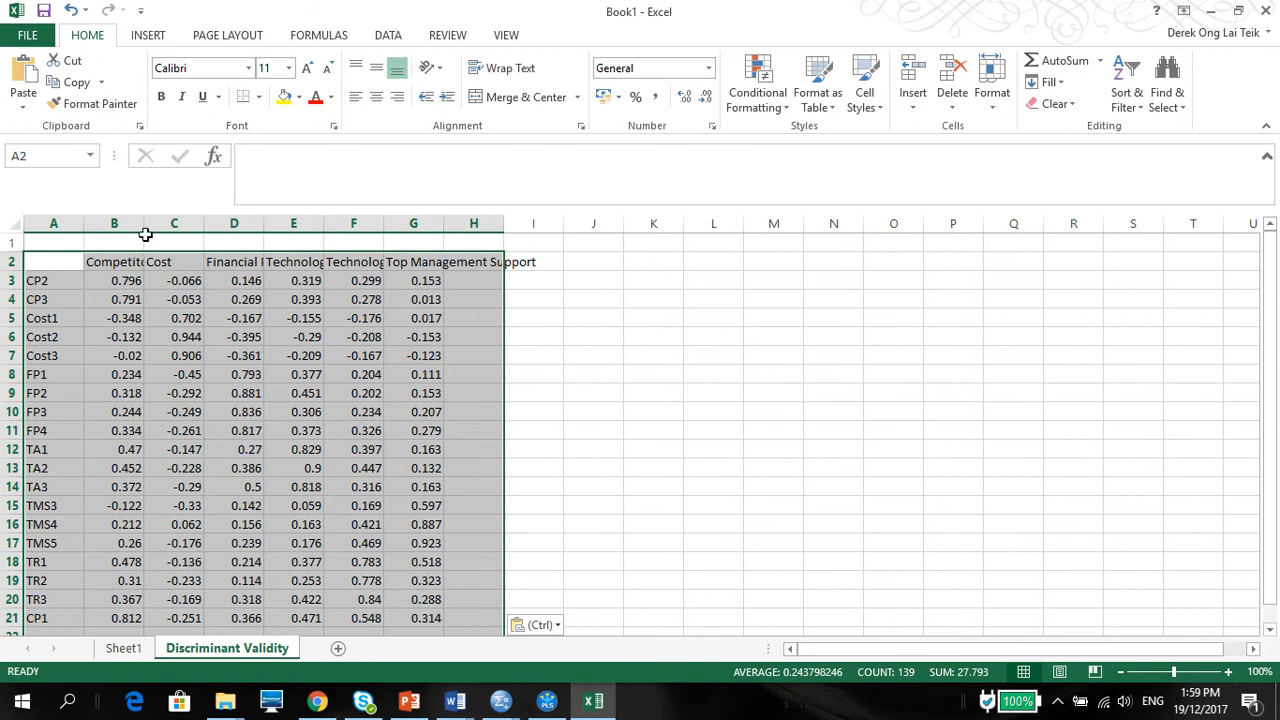
{"action": "left_click_drag", "start_coordinate": [143, 226], "coordinate": [174, 226]}
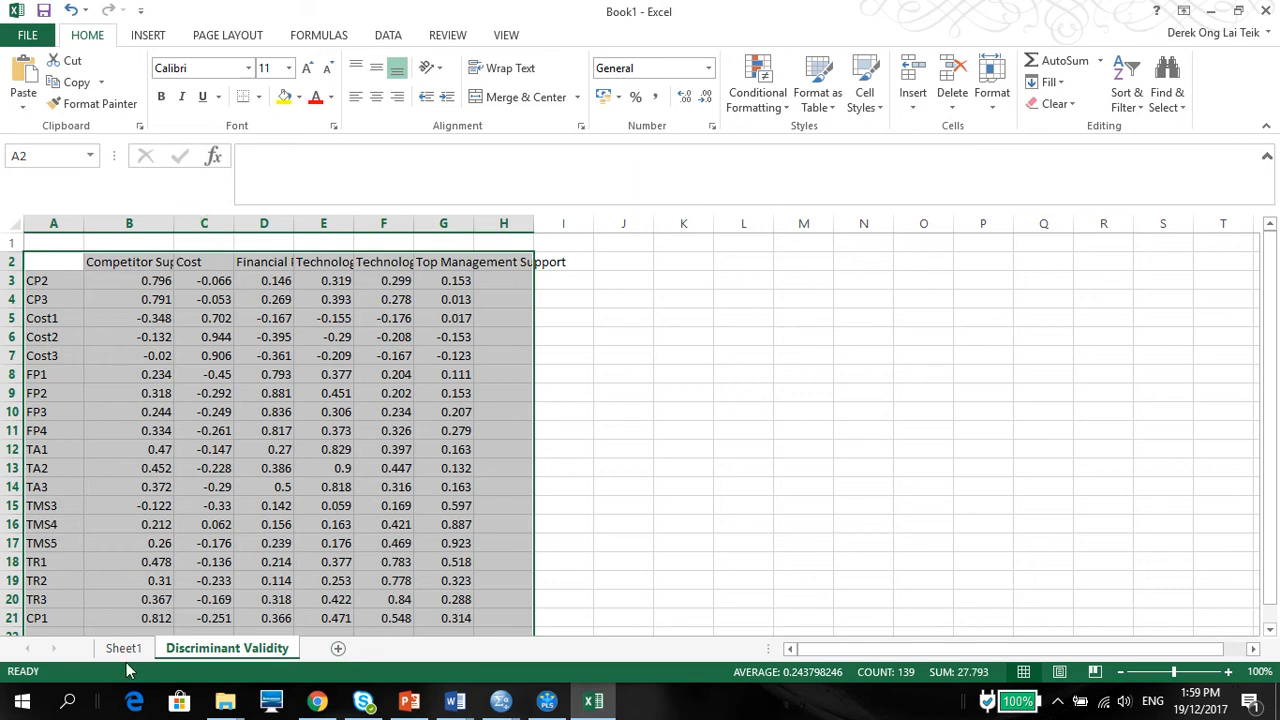
Step: Move the CP1 row (A21:G21) to directly above the CP2 row, shifting the other rows down
{"action": "left_click", "coordinate": [37, 620]}
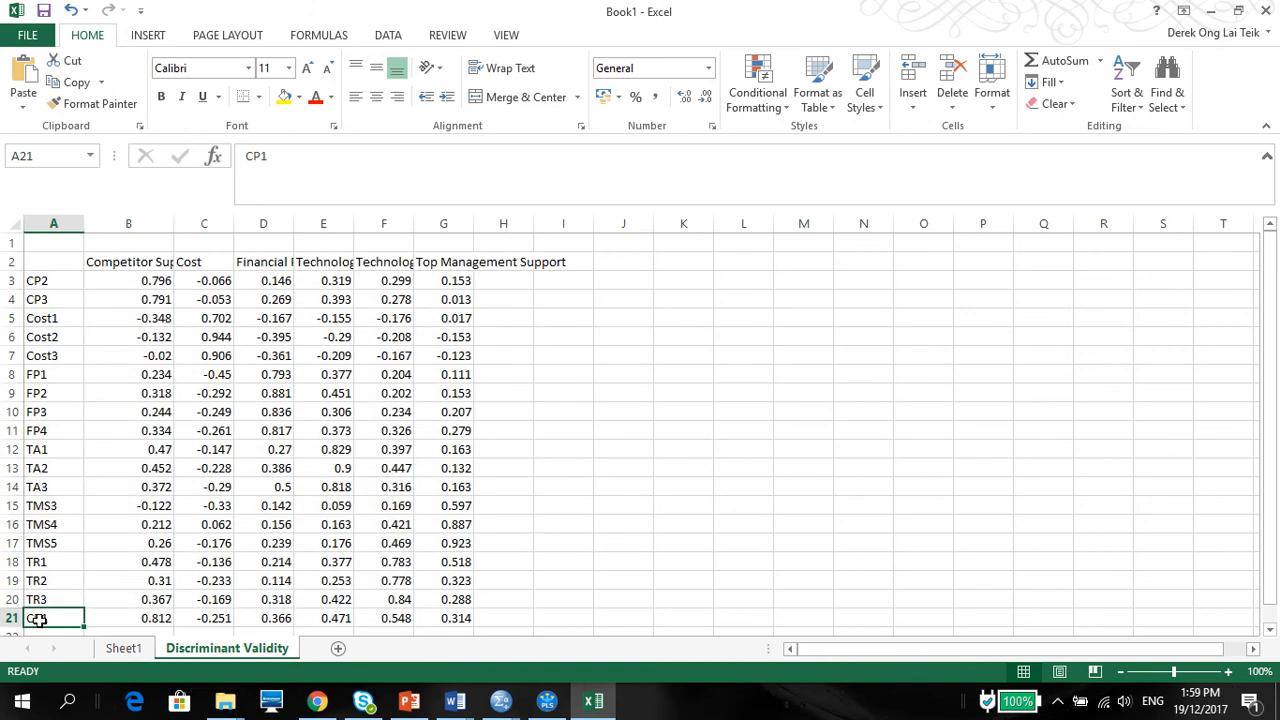
{"action": "left_click_drag", "start_coordinate": [37, 620], "coordinate": [443, 619]}
{"action": "key", "text": "ctrl+c"}
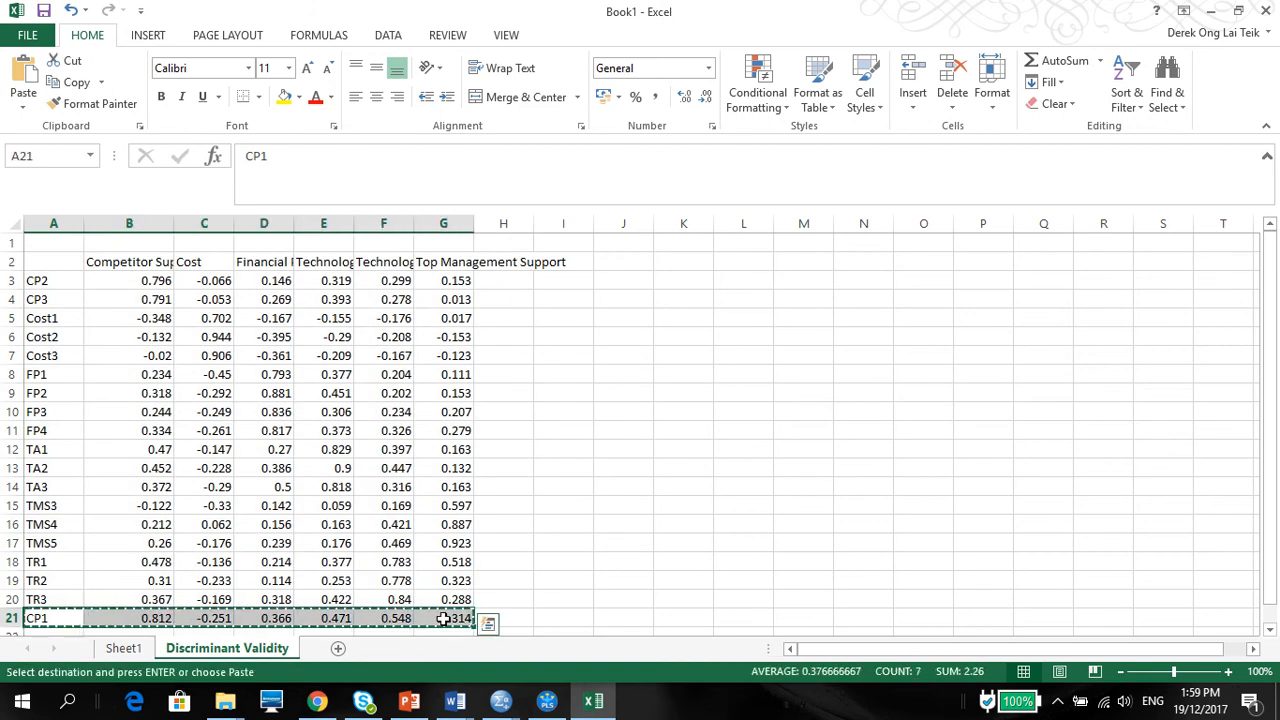
{"action": "left_click", "coordinate": [5, 300]}
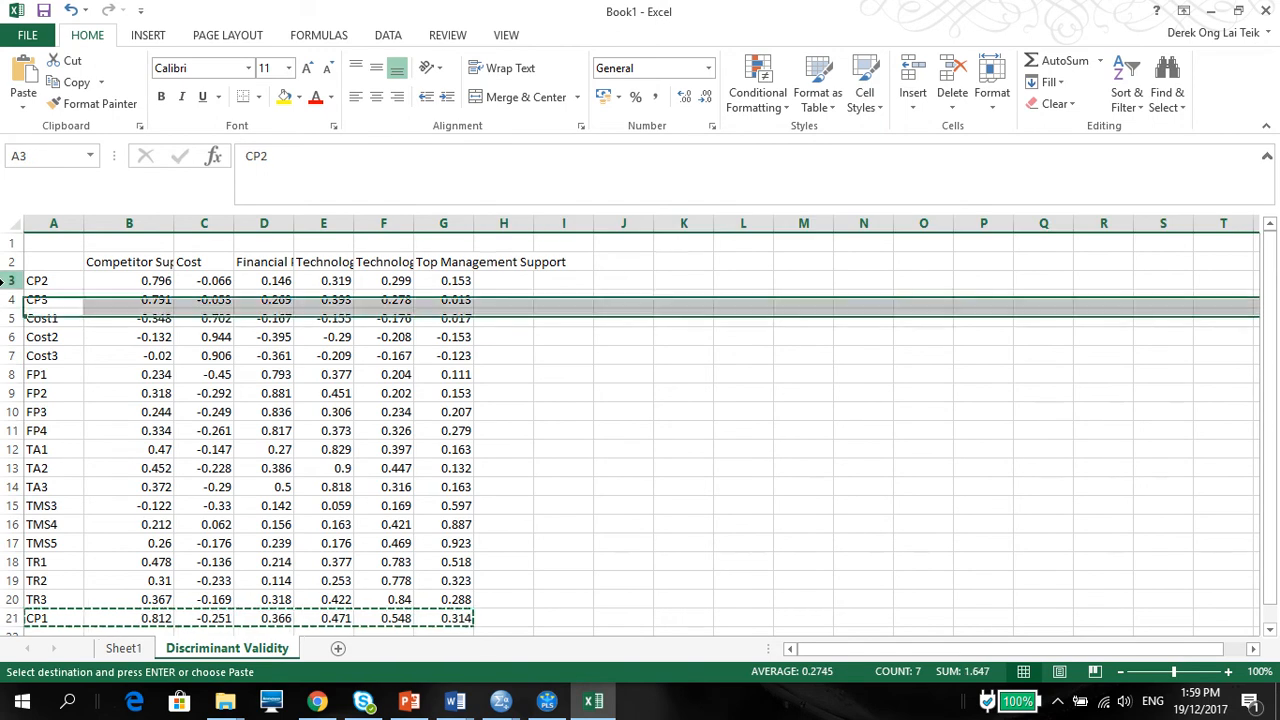
{"action": "right_click", "coordinate": [5, 283]}
{"action": "left_click", "coordinate": [55, 415]}
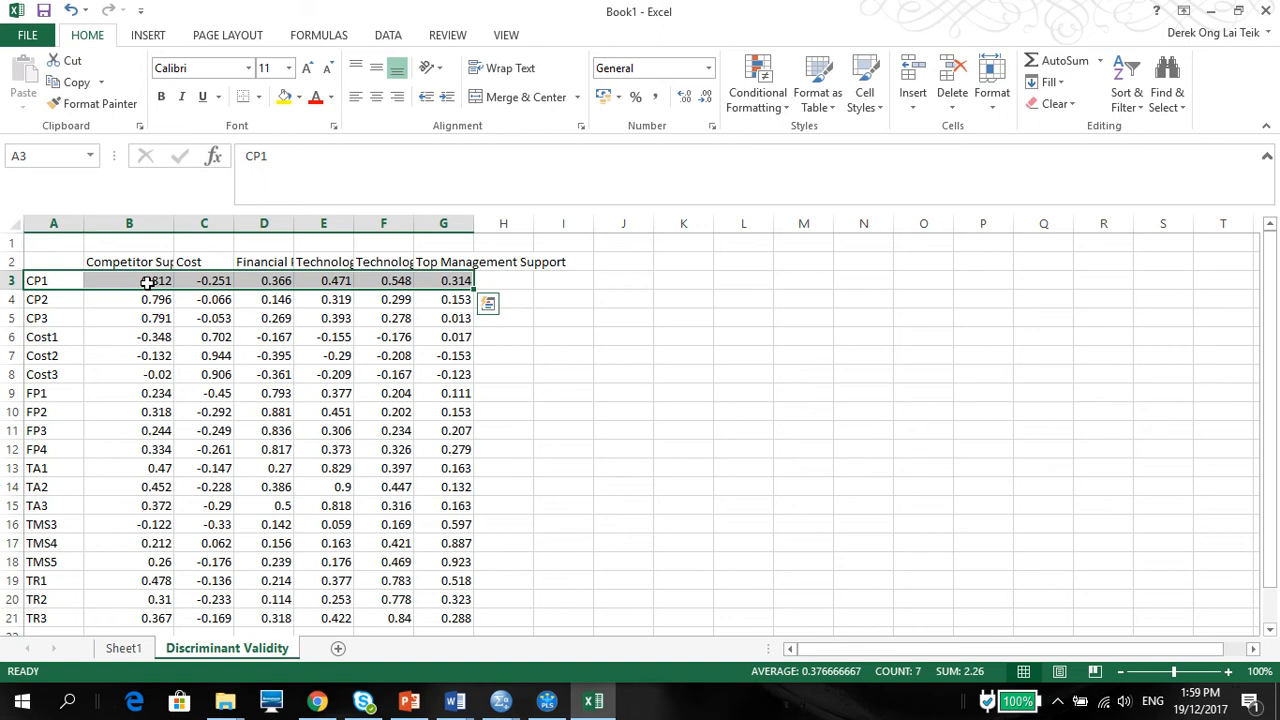
Step: Bold the Competitor Support loadings of CP1 to CP3 in B3:B5 and widen column B a little more
{"action": "left_click_drag", "start_coordinate": [147, 283], "coordinate": [150, 320]}
{"action": "left_click", "coordinate": [161, 96]}
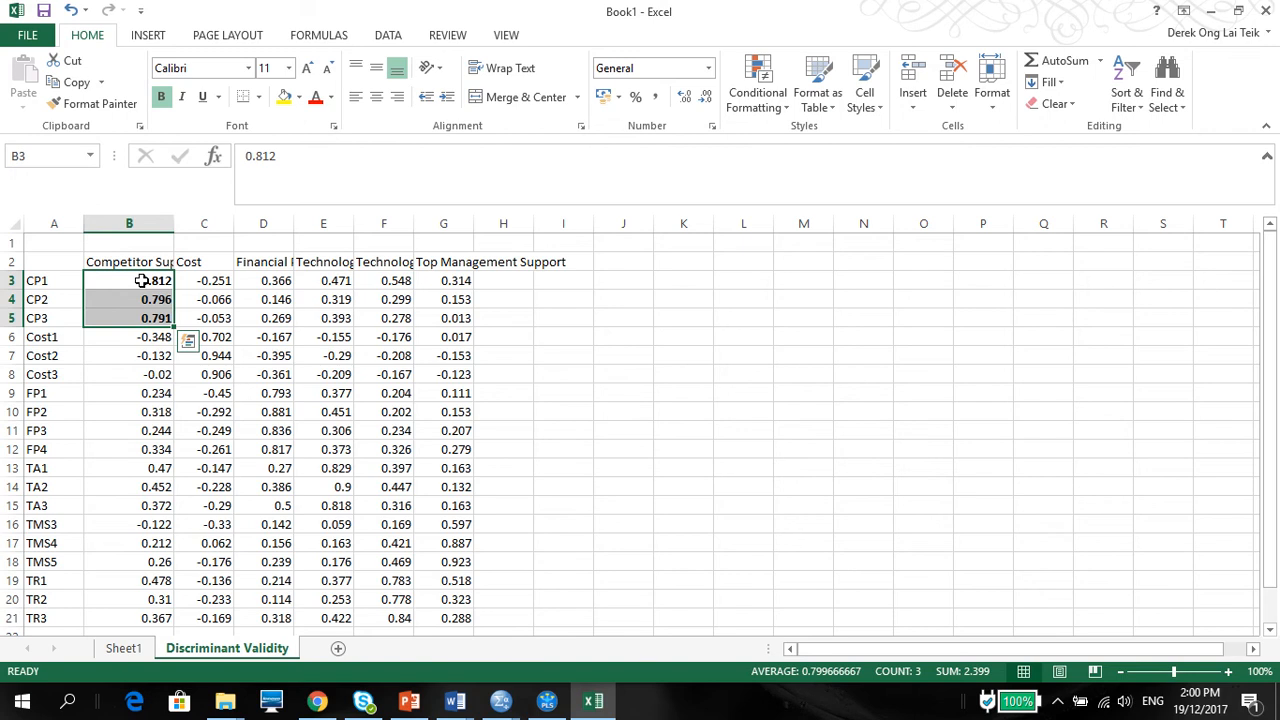
{"action": "mouse_move", "coordinate": [175, 222]}
{"action": "left_mouse_down"}
{"action": "mouse_move", "coordinate": [242, 222]}
{"action": "mouse_move", "coordinate": [192, 222]}
{"action": "left_mouse_up"}
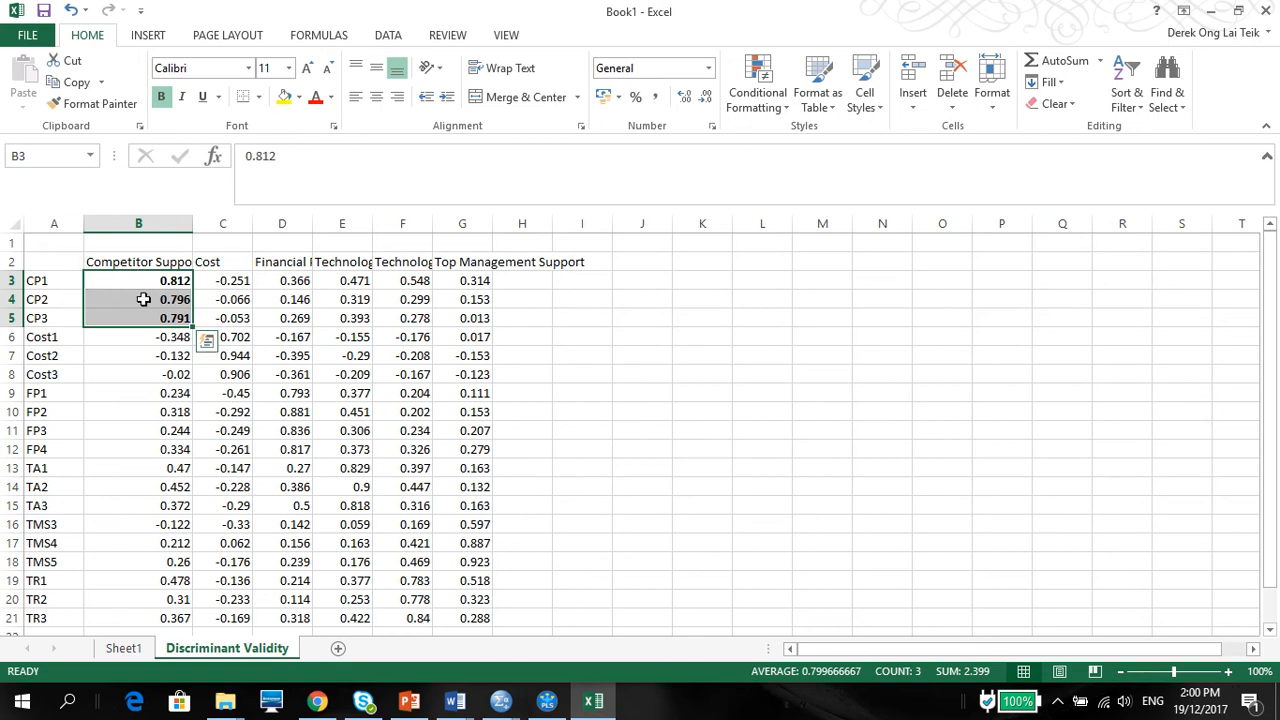
Step: Bold the own-construct loadings for Cost (C6:C8), Financial Performance (D9:D12) and Technological Adoption (E13:E15)
{"action": "left_click_drag", "start_coordinate": [223, 338], "coordinate": [233, 374]}
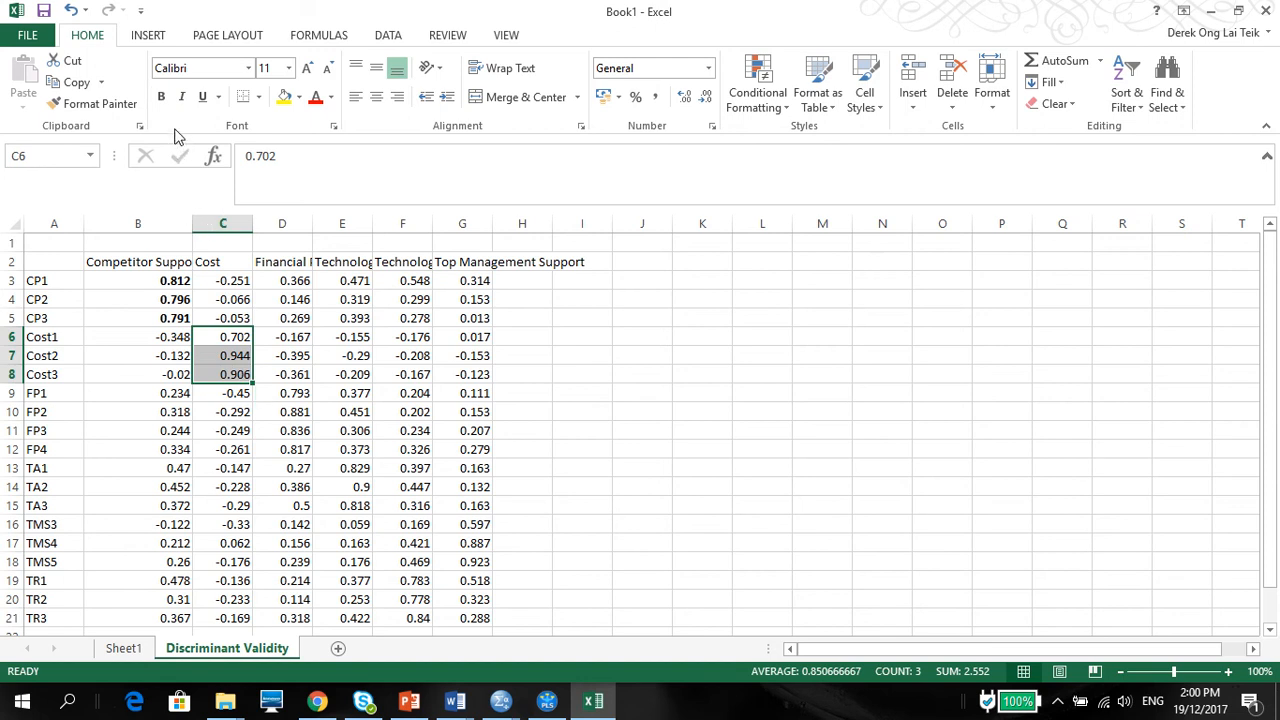
{"action": "left_click", "coordinate": [161, 96]}
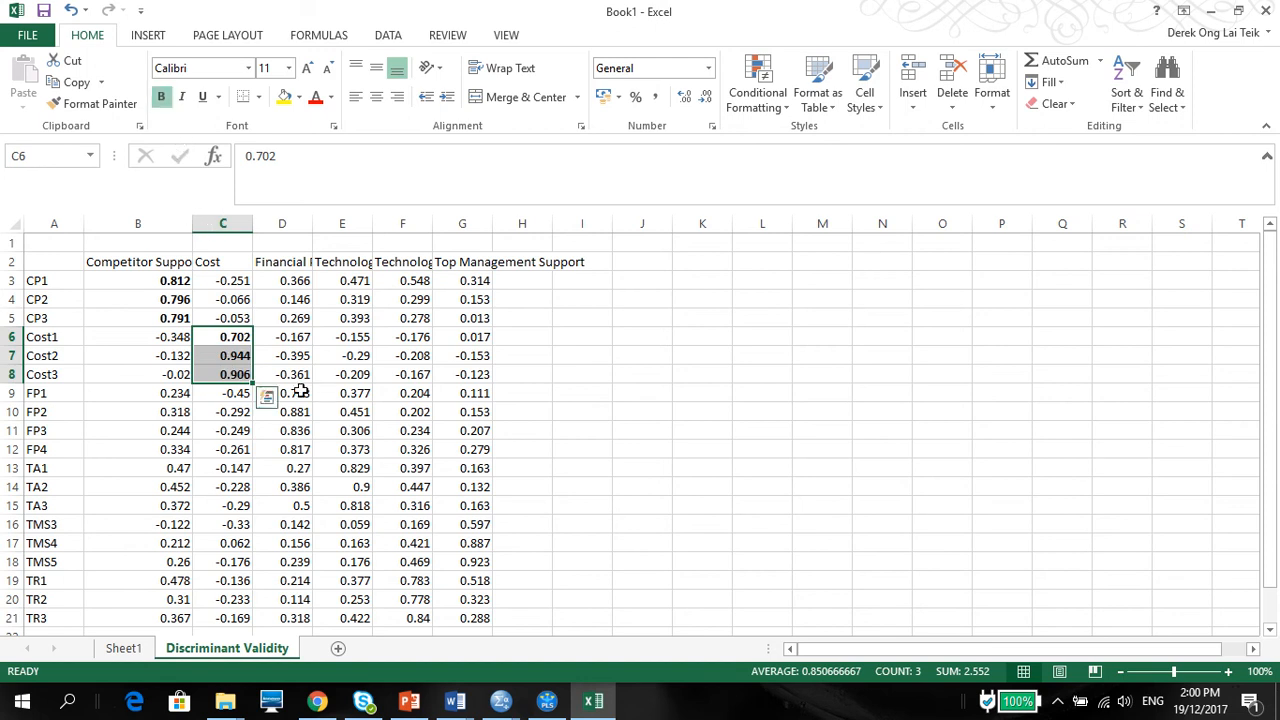
{"action": "left_click_drag", "start_coordinate": [299, 395], "coordinate": [300, 450]}
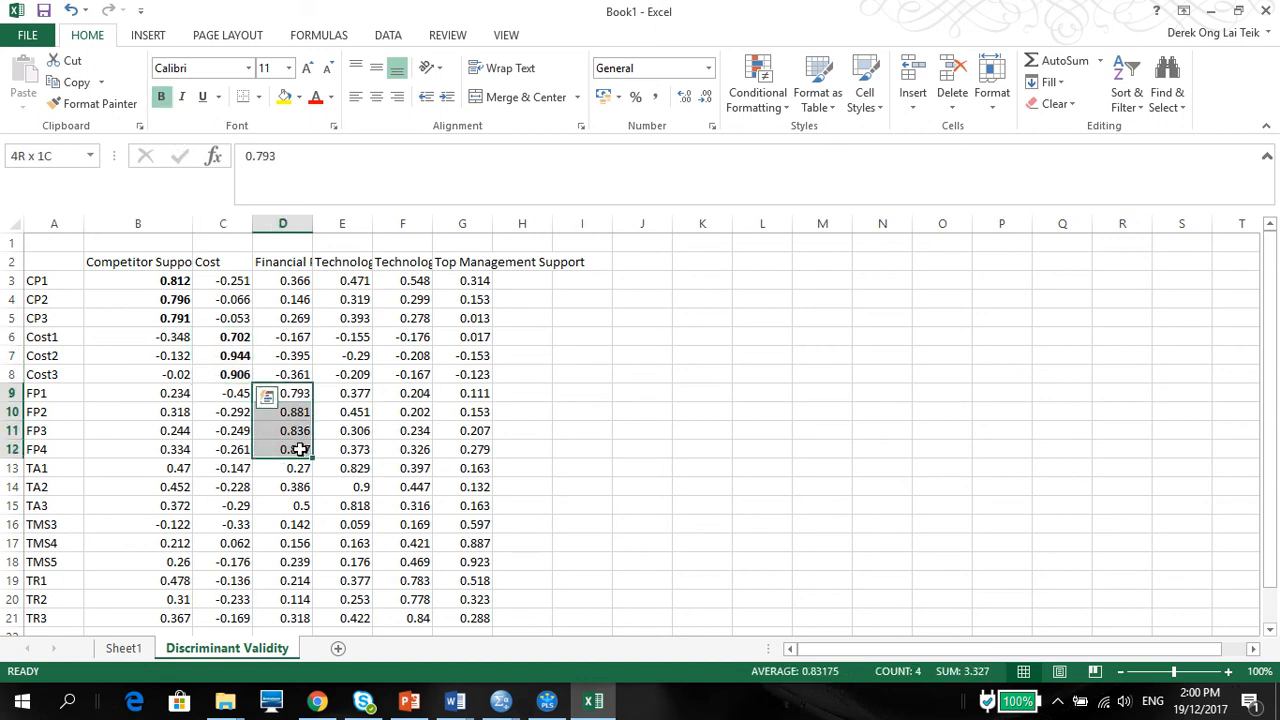
{"action": "left_click", "coordinate": [162, 97]}
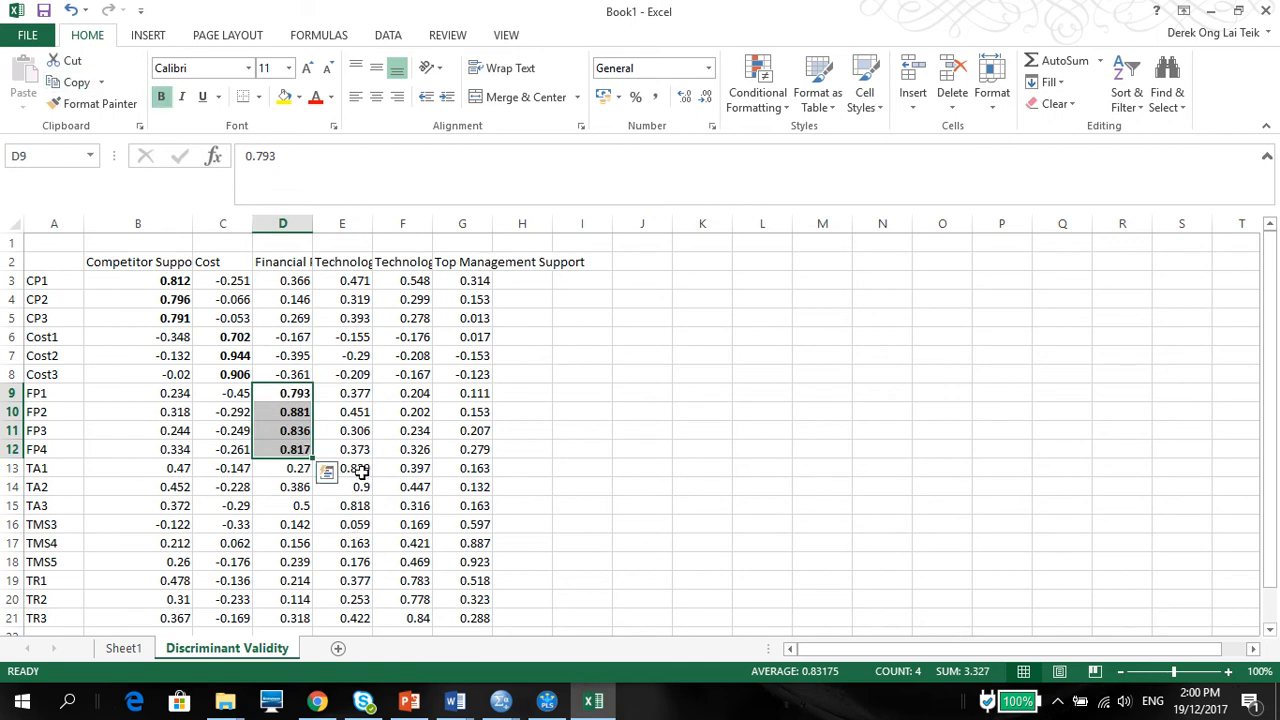
{"action": "left_click_drag", "start_coordinate": [360, 467], "coordinate": [360, 500]}
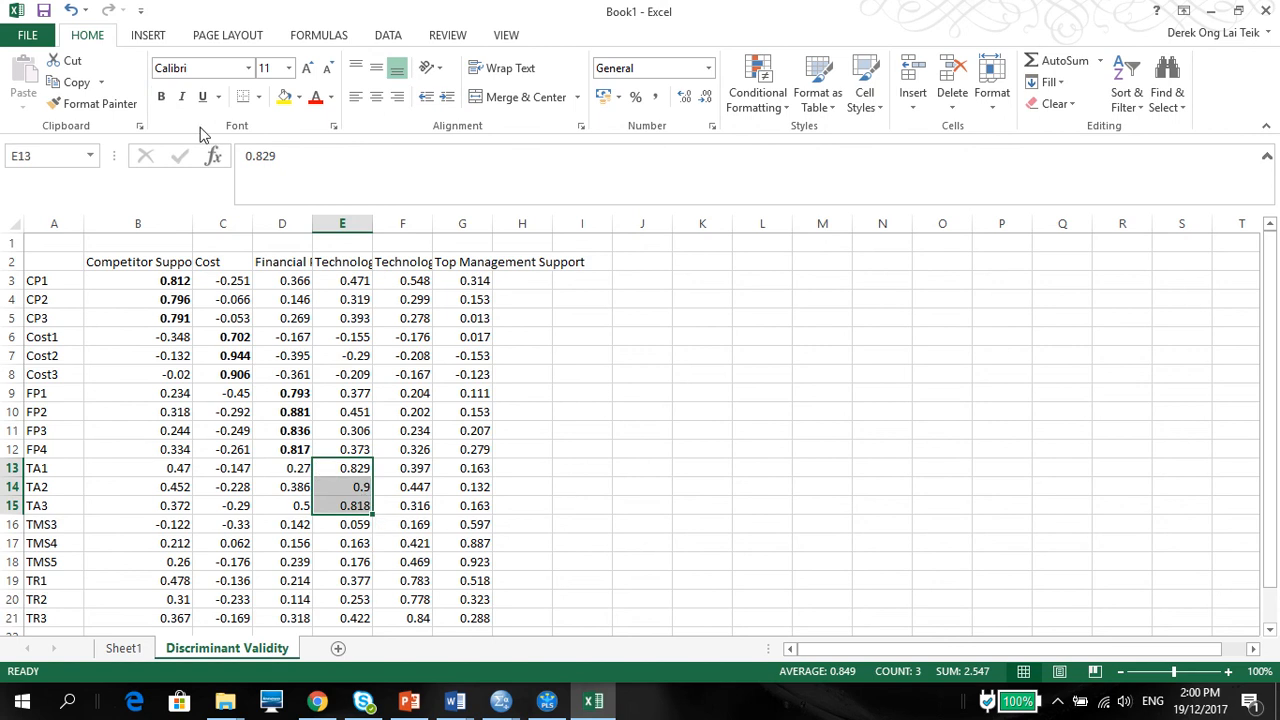
{"action": "left_click", "coordinate": [161, 97]}
Step: Bold the own-construct loadings for Technological Readiness (F19:F21) and Top Management Support (G16:G18)
{"action": "left_click", "coordinate": [421, 262]}
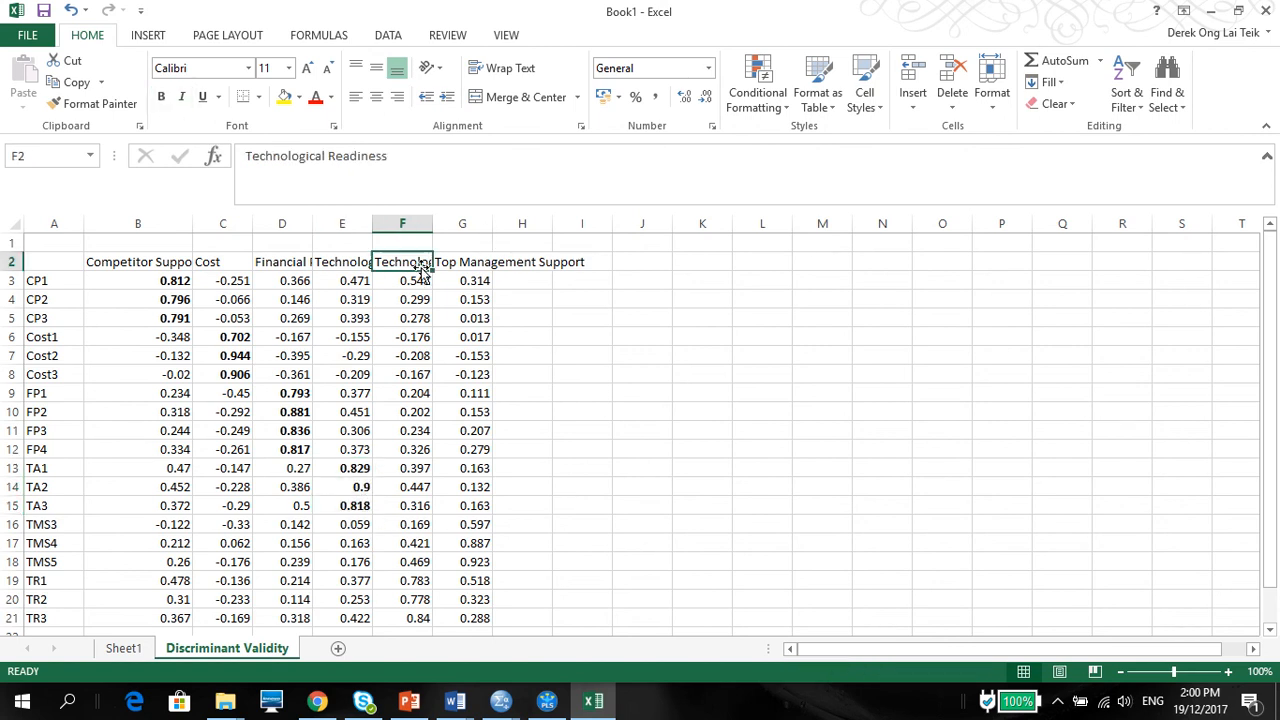
{"action": "left_click", "coordinate": [424, 528]}
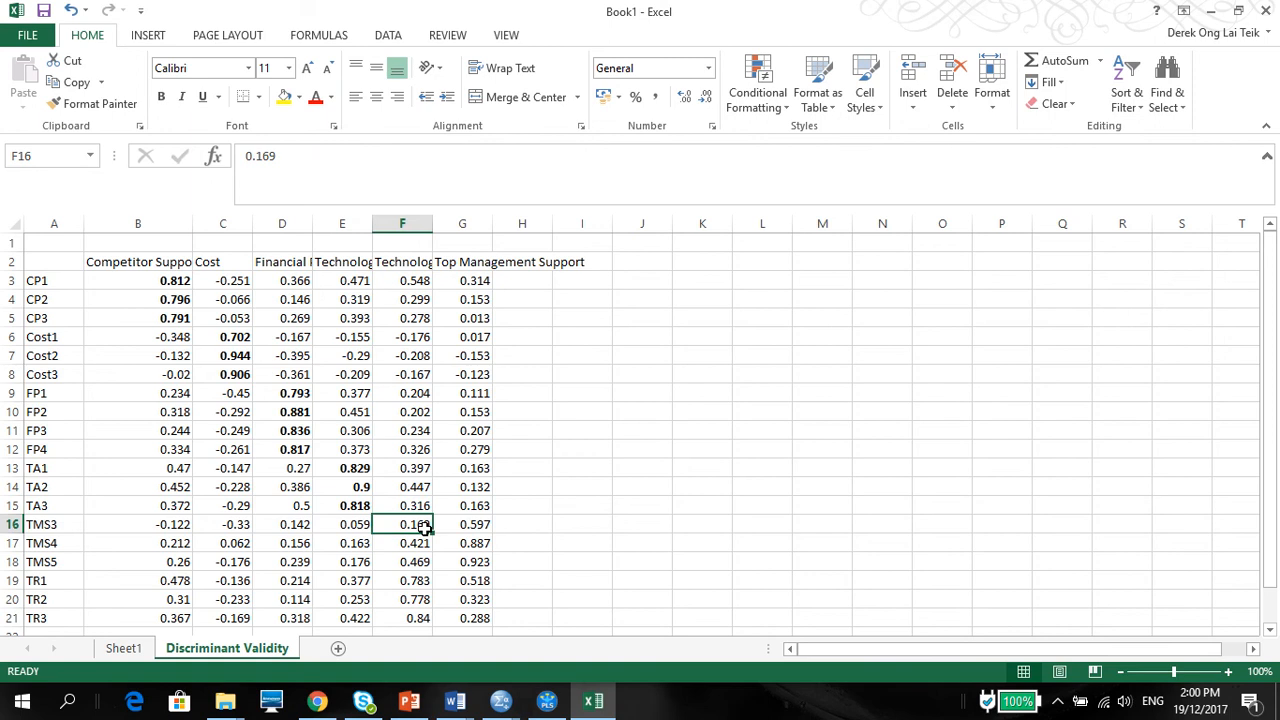
{"action": "left_click", "coordinate": [409, 580]}
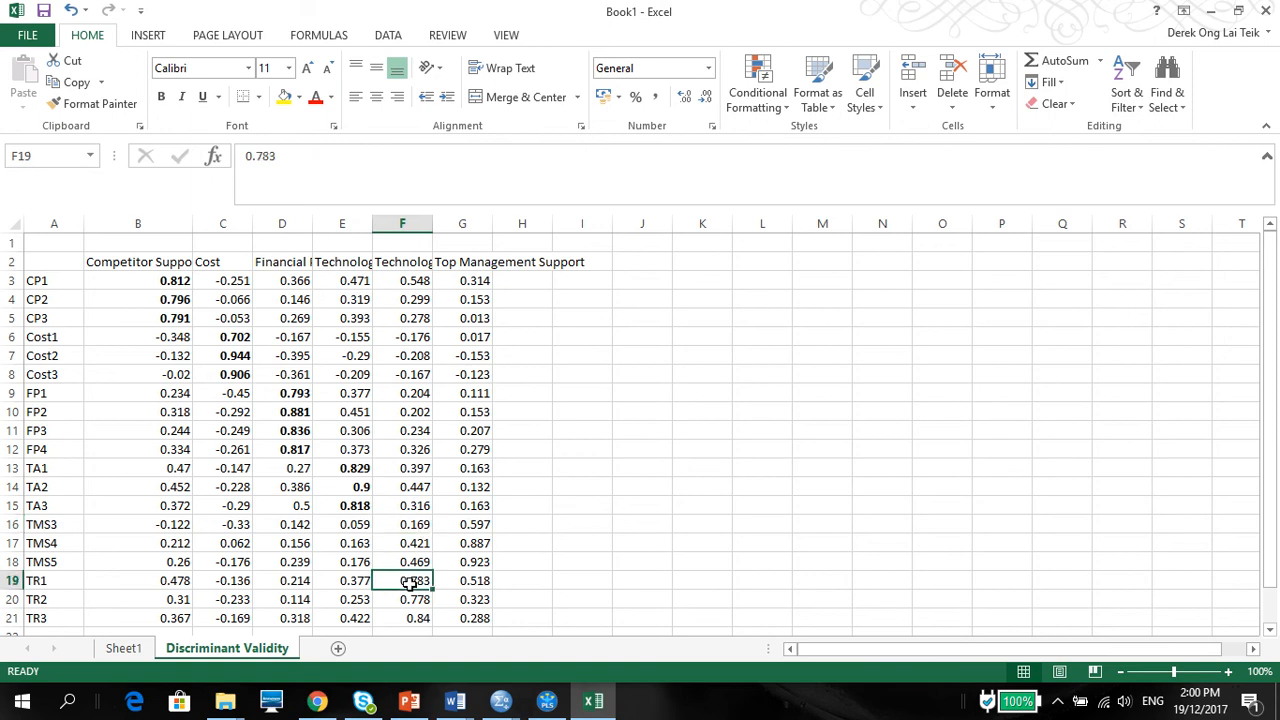
{"action": "left_click_drag", "start_coordinate": [409, 580], "coordinate": [414, 622]}
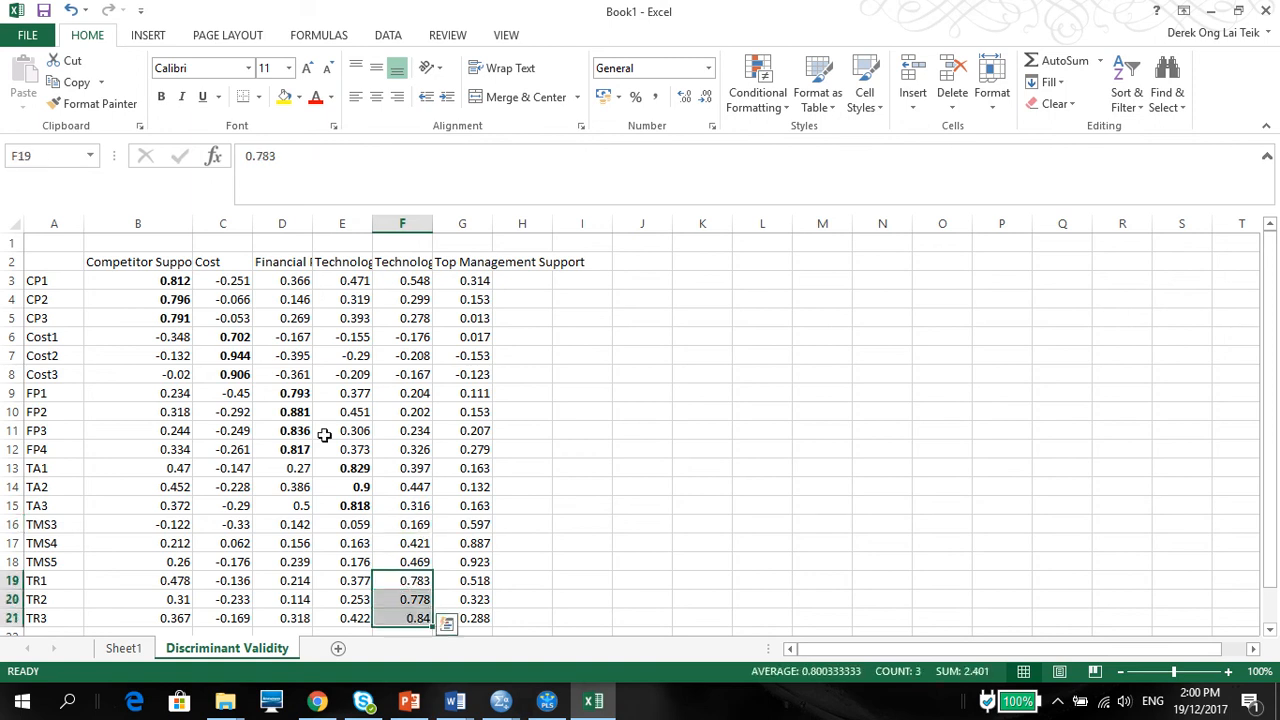
{"action": "left_click", "coordinate": [162, 97]}
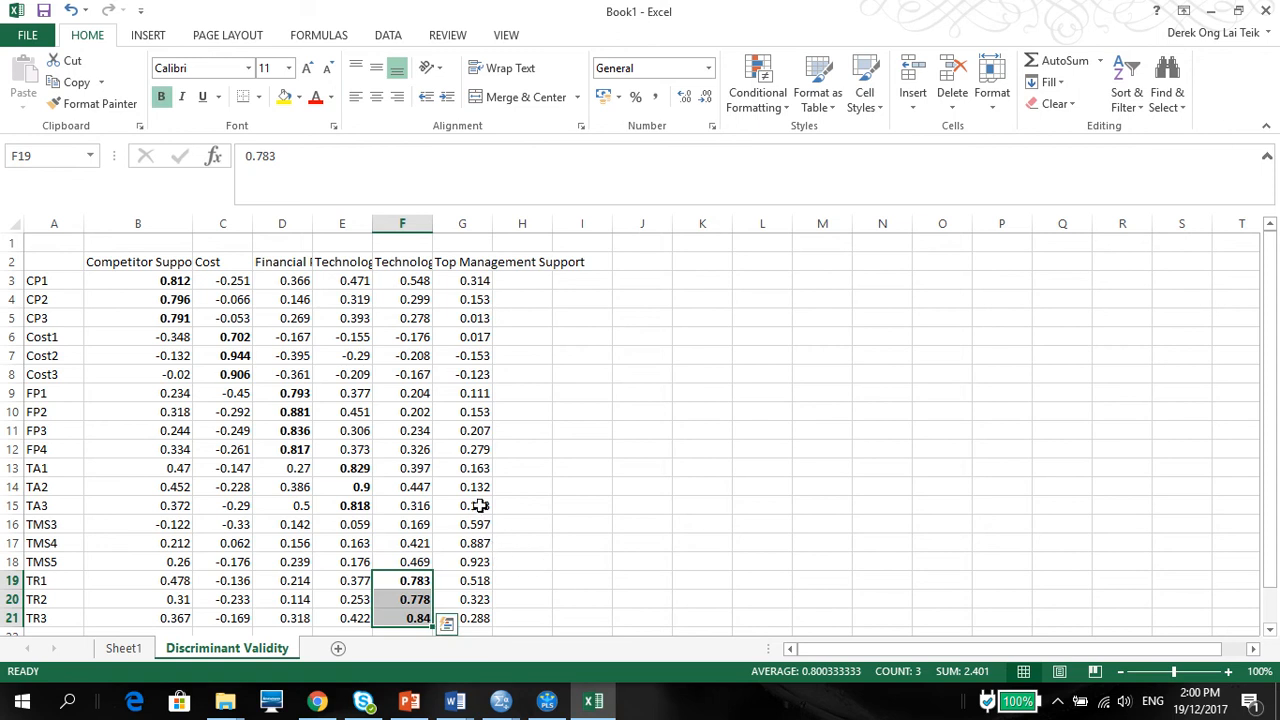
{"action": "left_click_drag", "start_coordinate": [483, 527], "coordinate": [491, 563]}
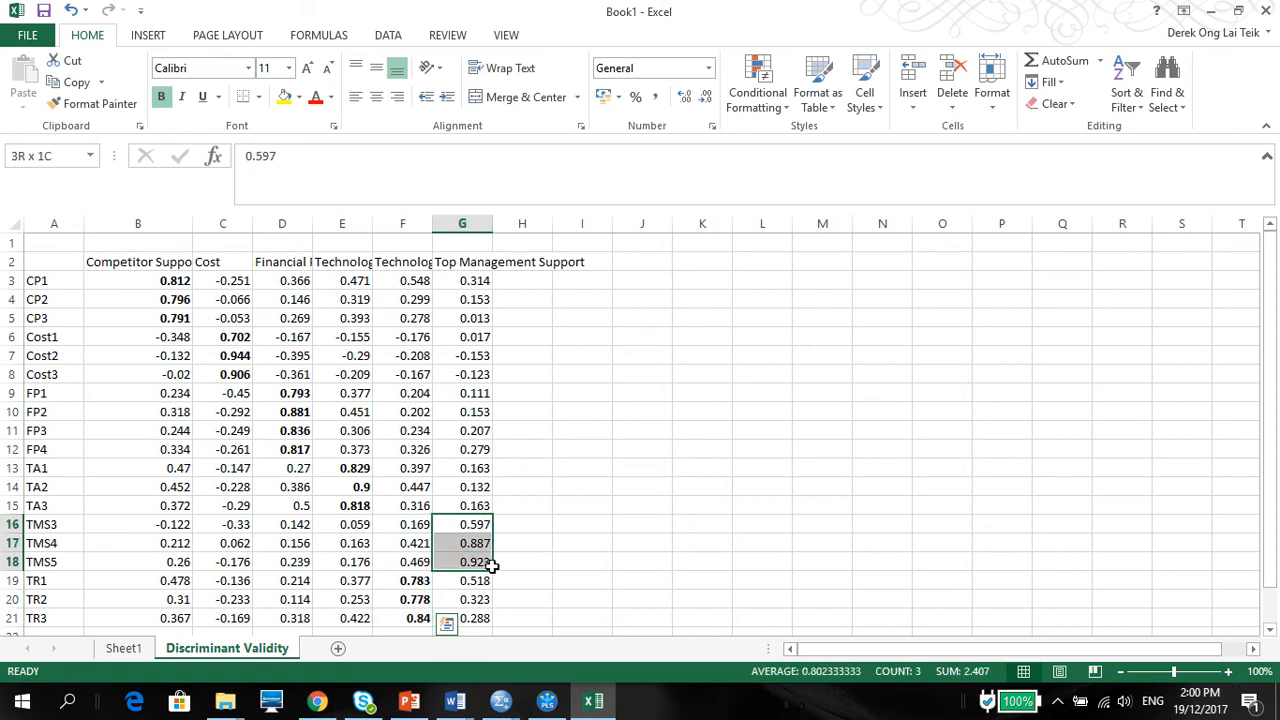
{"action": "left_click", "coordinate": [161, 97]}
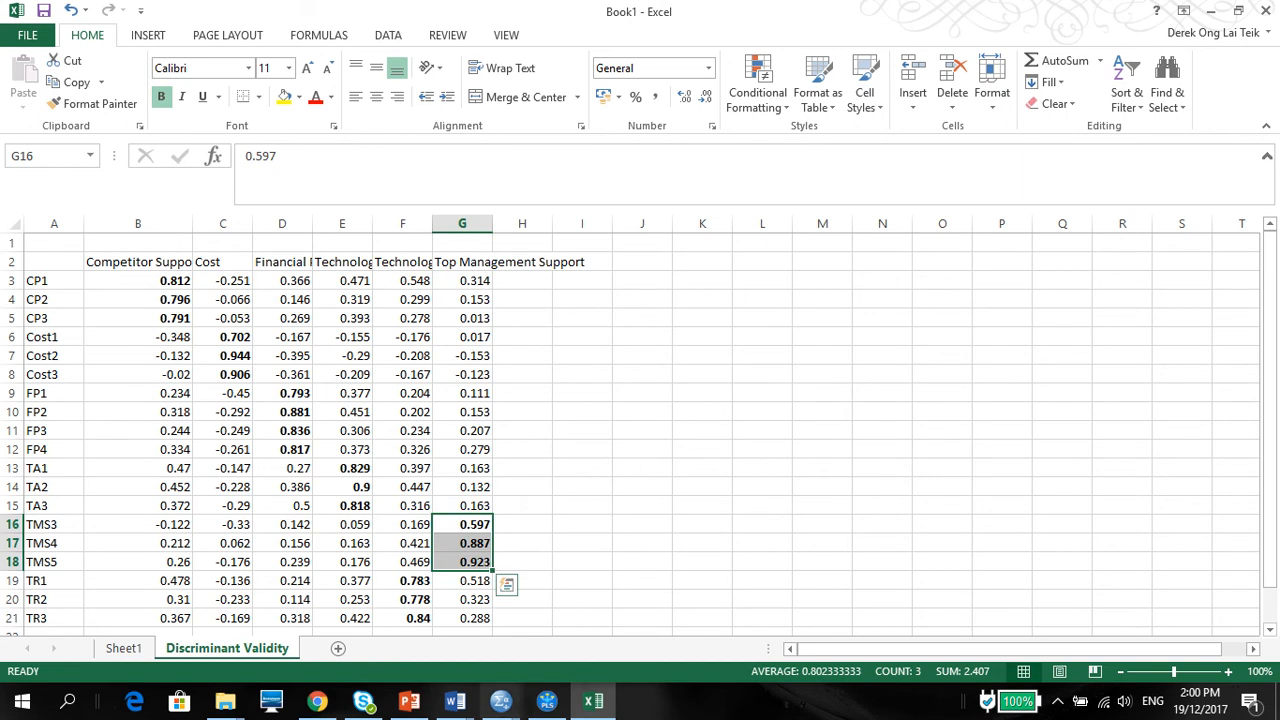
{"action": "mouse_move", "coordinate": [409, 708]}
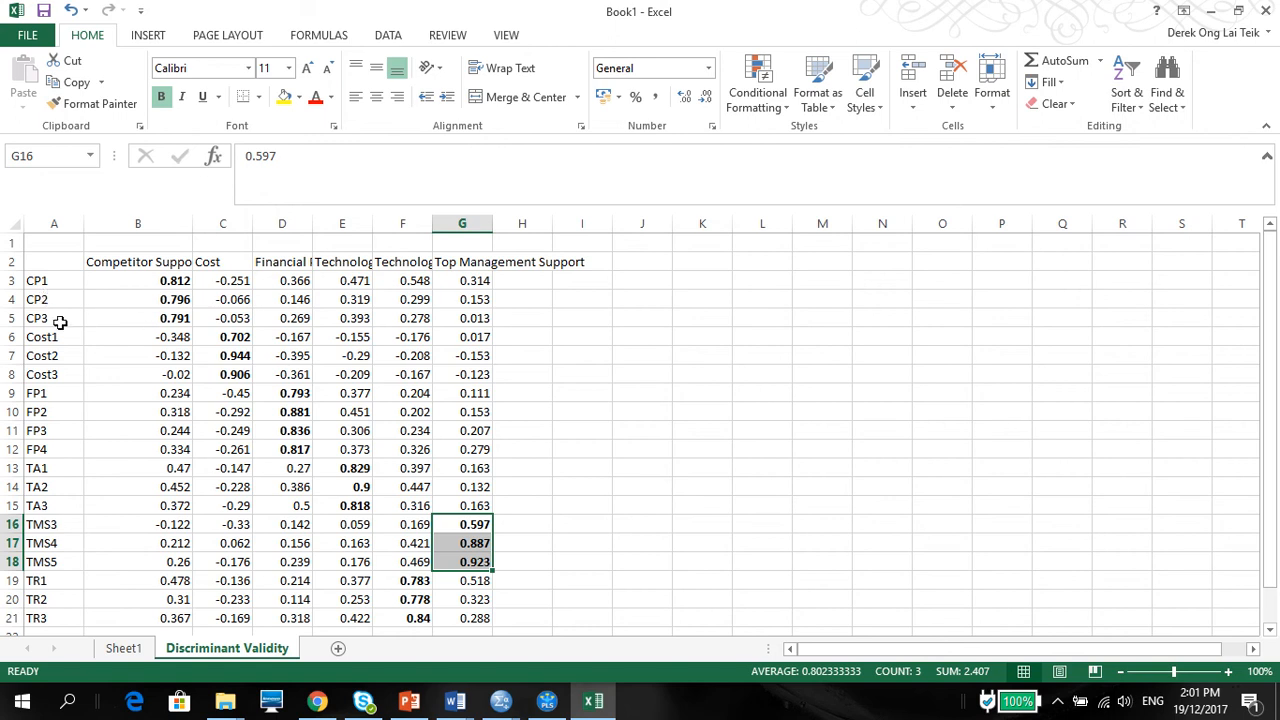
Step: Review each construct's bold loadings against its column heading and widen the Financial Performance column D slightly
{"action": "left_click", "coordinate": [168, 260]}
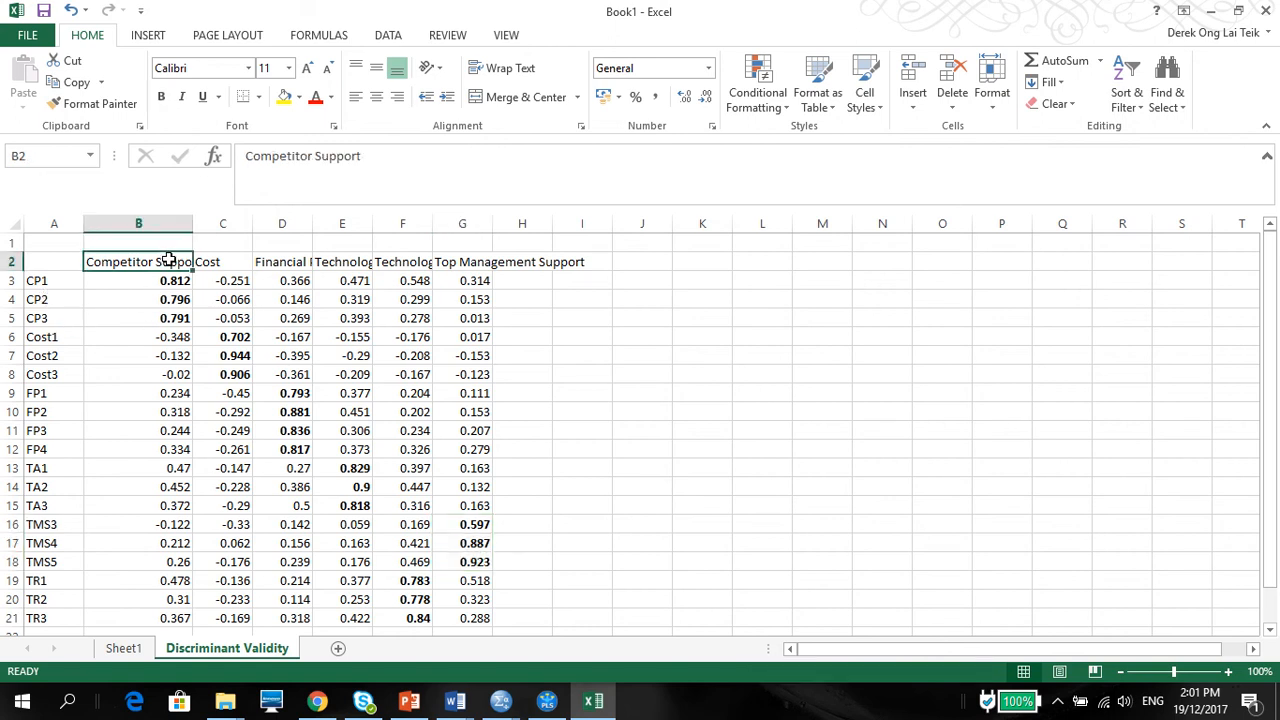
{"action": "left_click", "coordinate": [238, 356]}
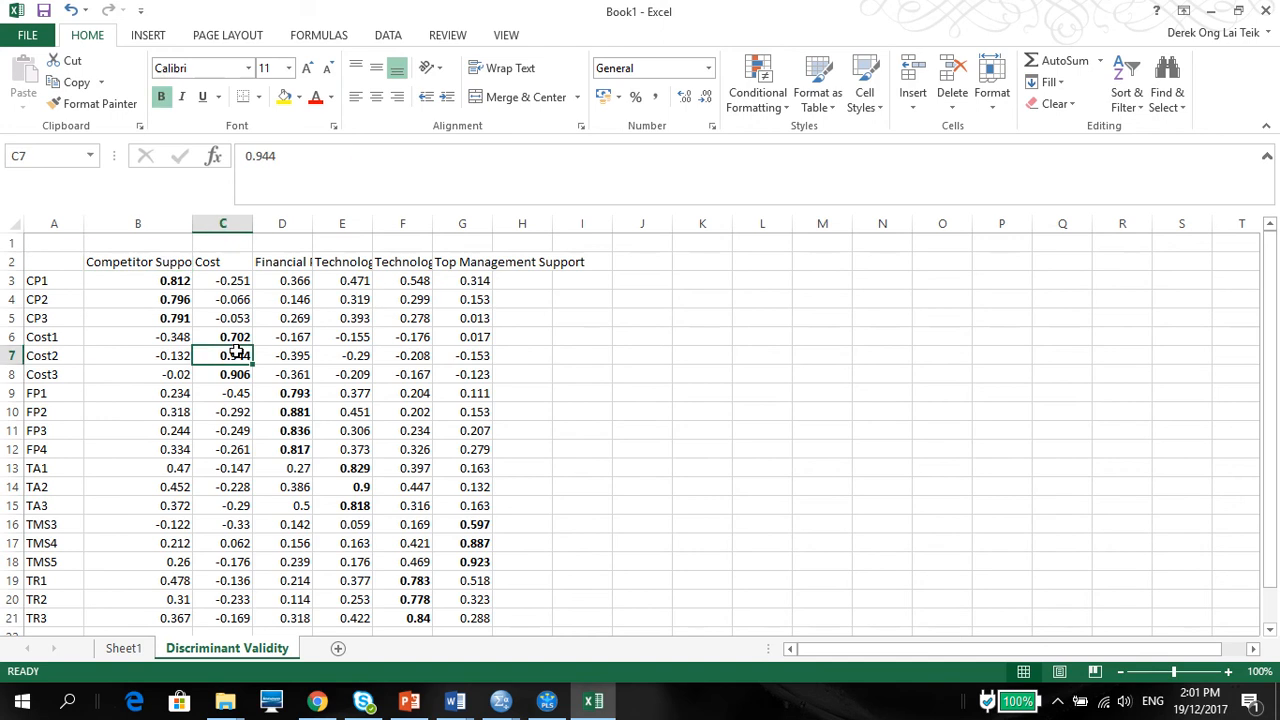
{"action": "left_click", "coordinate": [292, 428]}
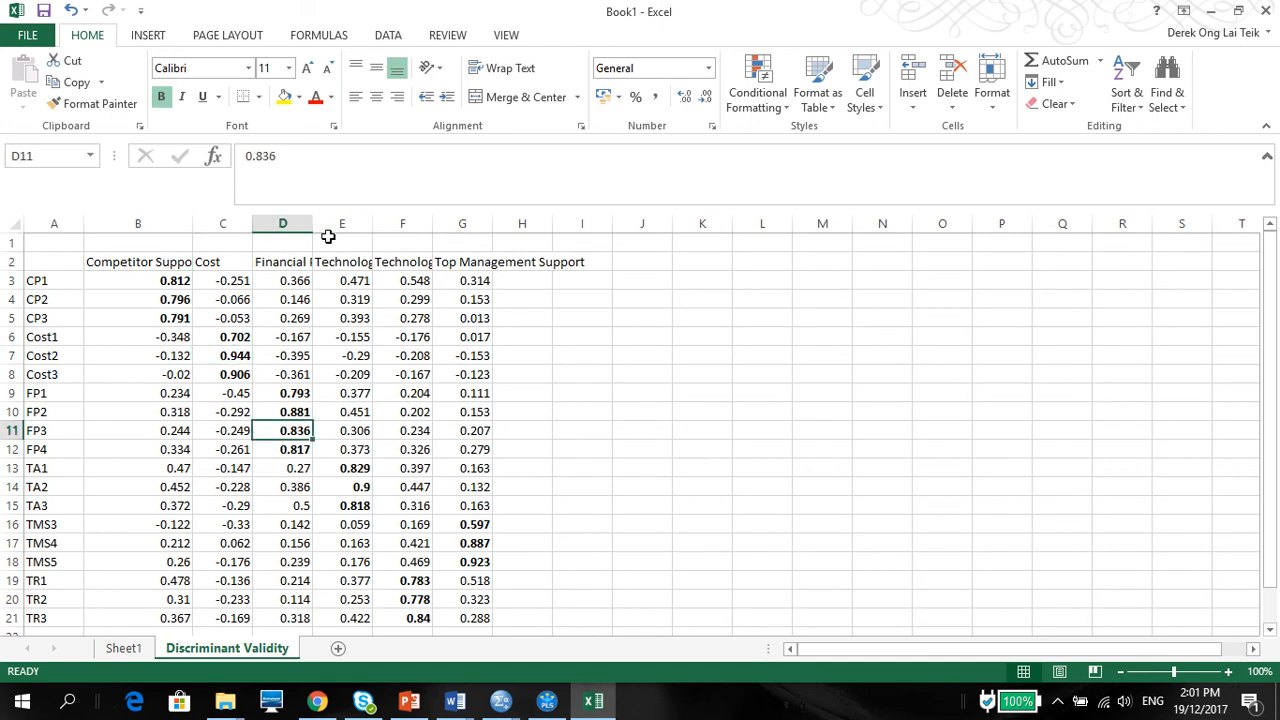
{"action": "left_click_drag", "start_coordinate": [312, 228], "coordinate": [336, 227]}
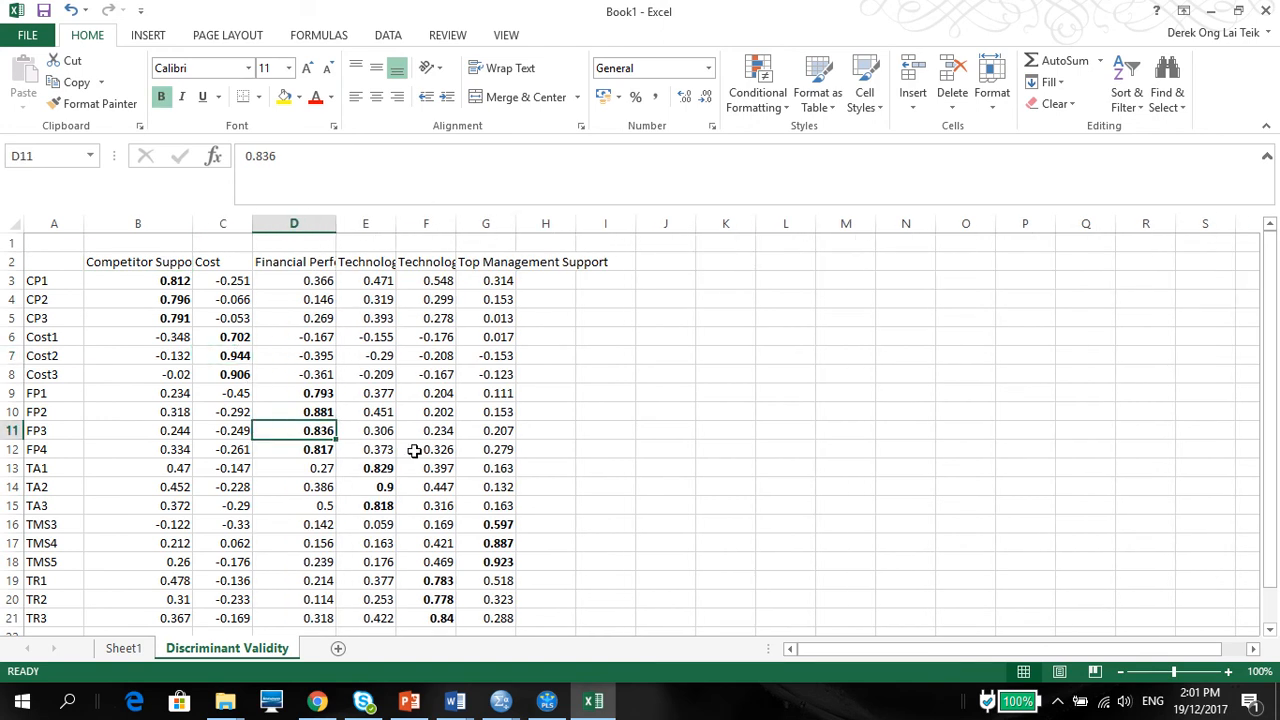
{"action": "left_click", "coordinate": [372, 470]}
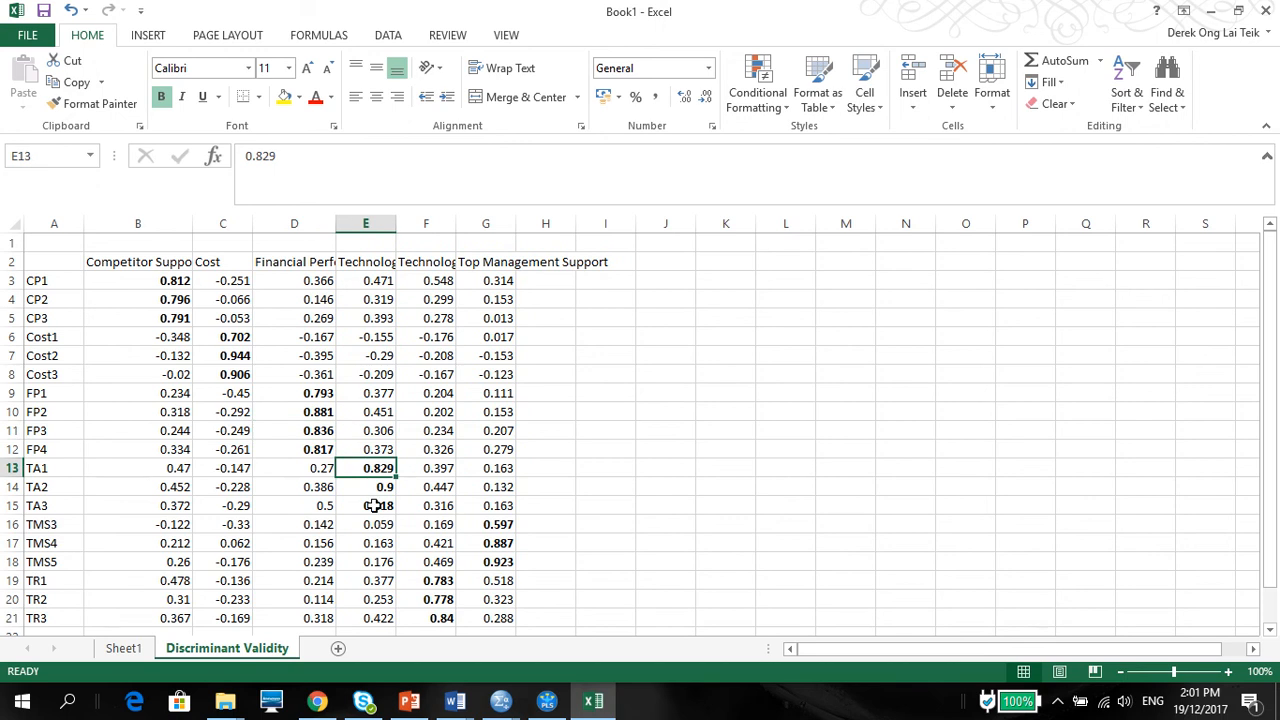
{"action": "left_click", "coordinate": [372, 507]}
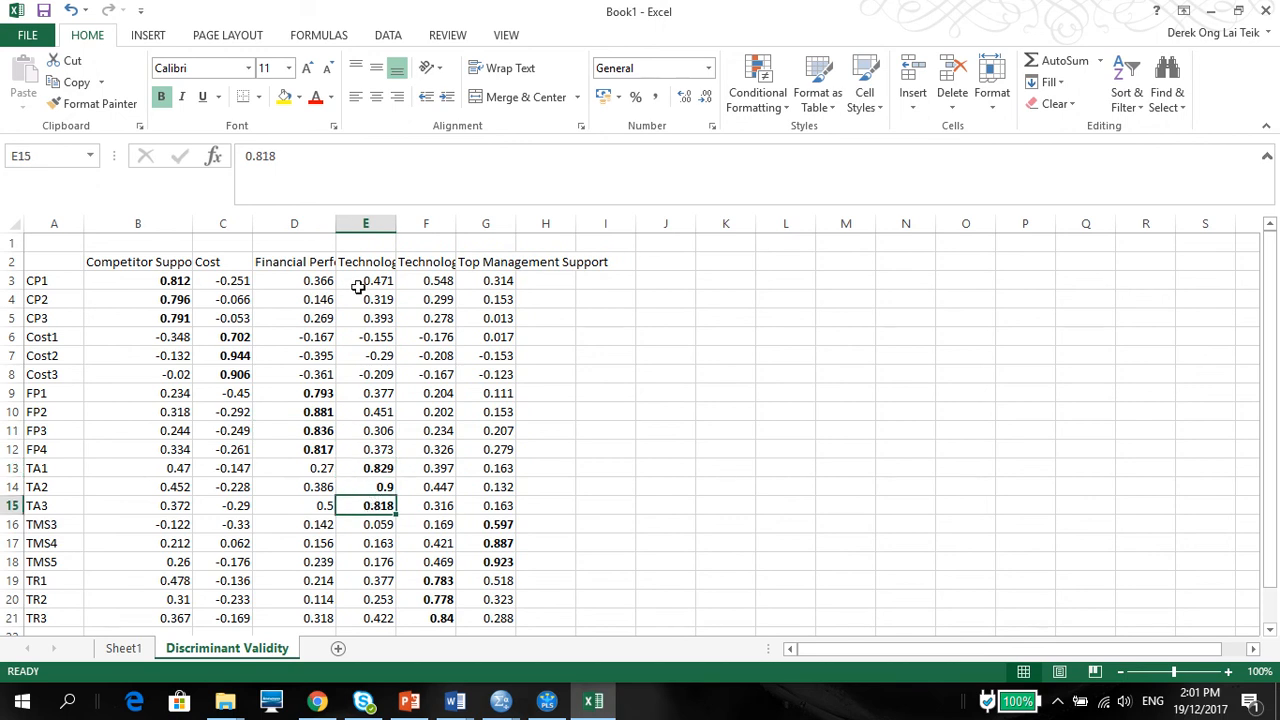
{"action": "left_click", "coordinate": [444, 583]}
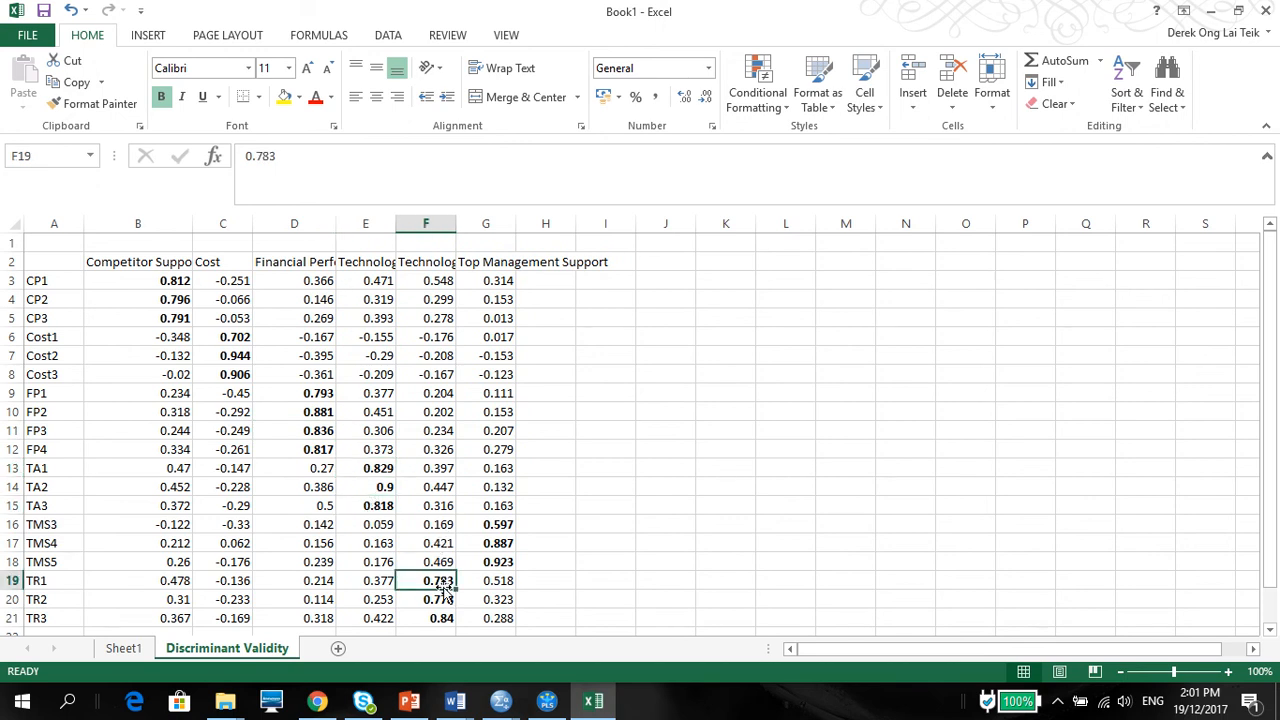
{"action": "left_click", "coordinate": [497, 526]}
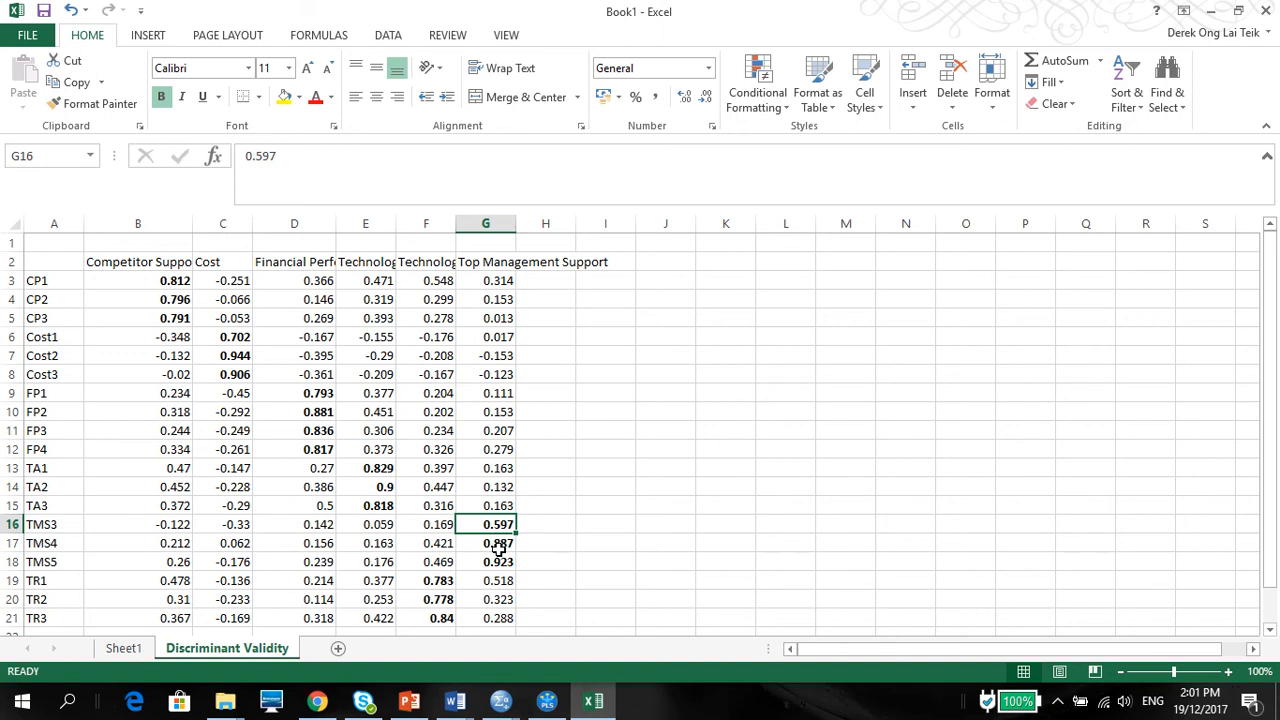
{"action": "left_click", "coordinate": [497, 545]}
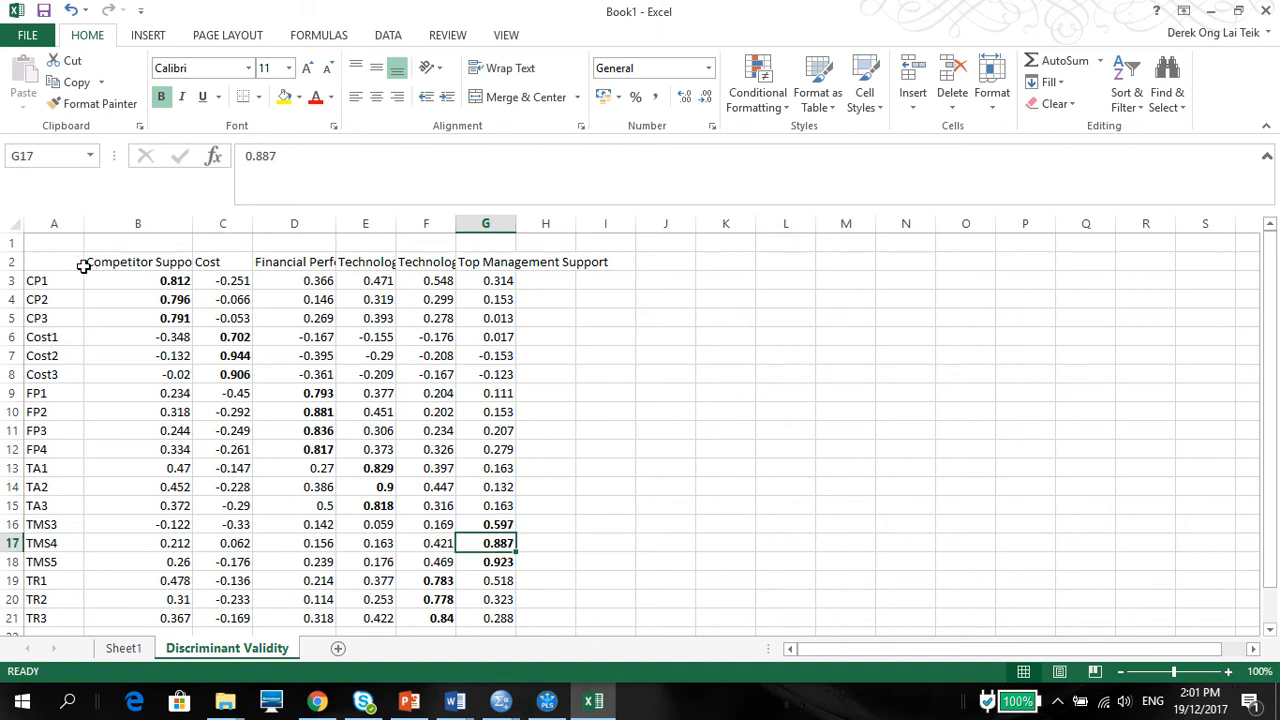
Step: Bold the header row A2:G2 and copy the whole cross-loadings table A2:G21
{"action": "left_click_drag", "start_coordinate": [57, 262], "coordinate": [506, 256]}
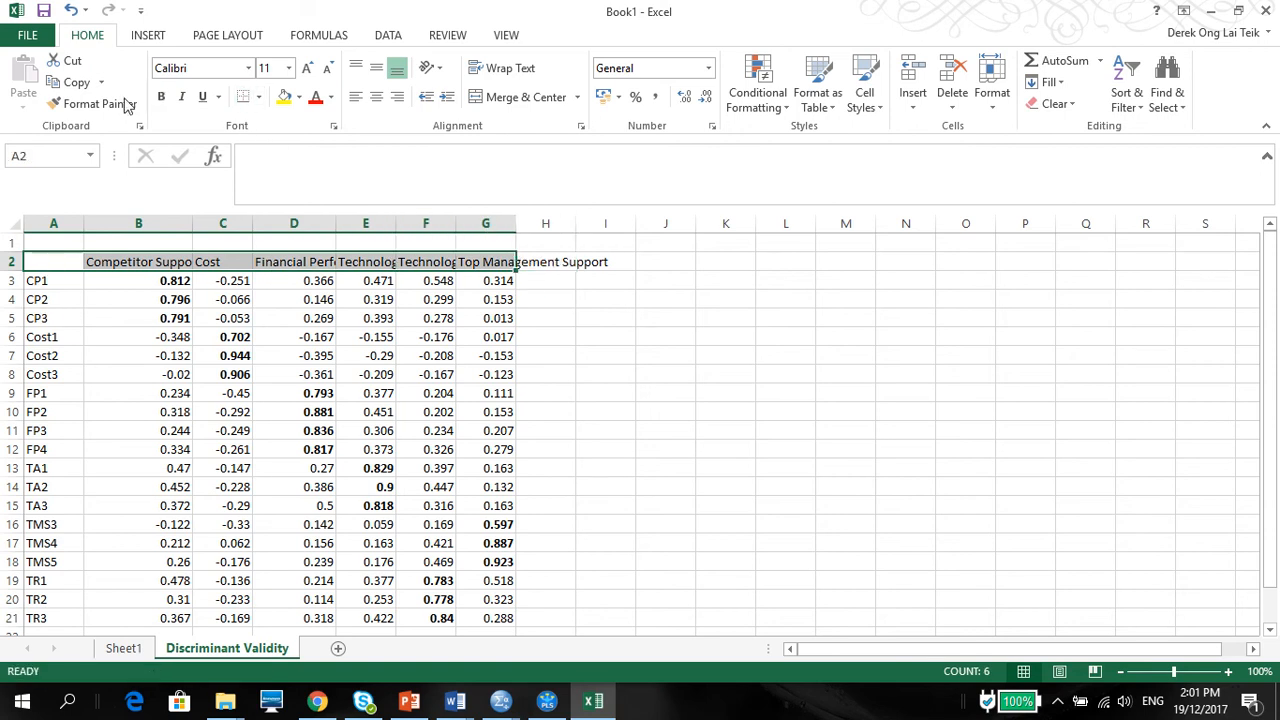
{"action": "left_click", "coordinate": [160, 97]}
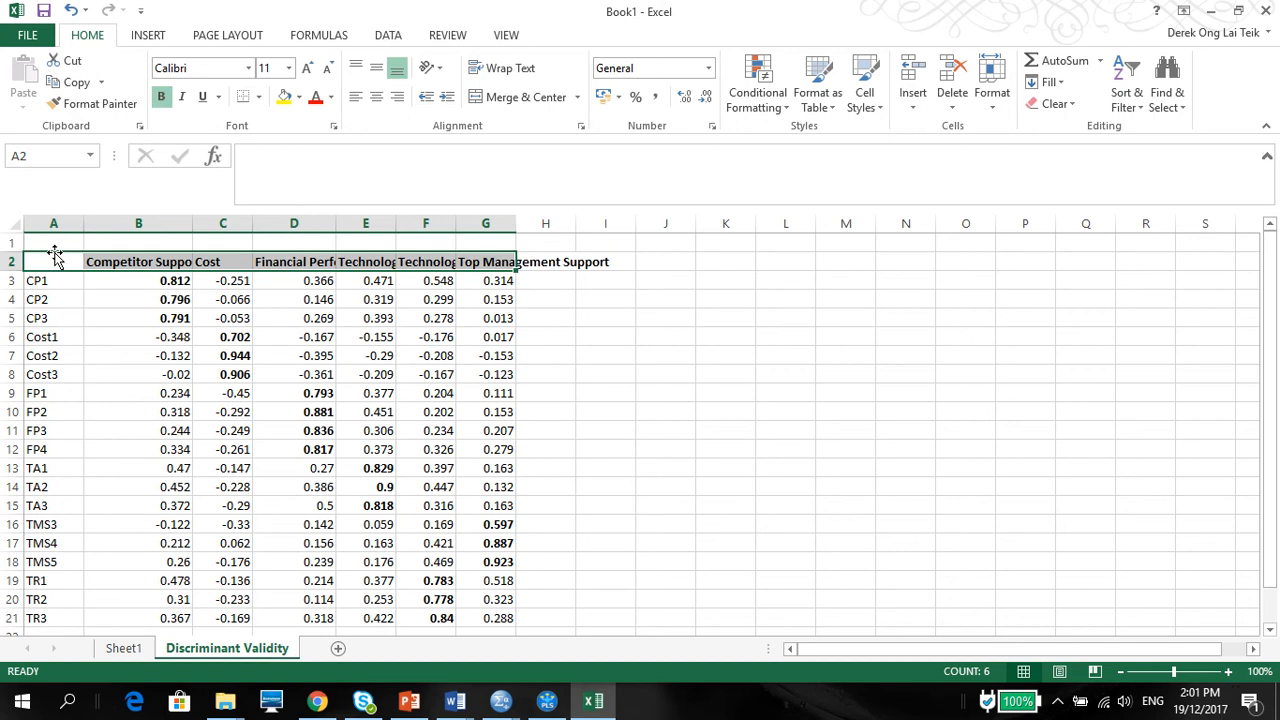
{"action": "left_click_drag", "start_coordinate": [50, 262], "coordinate": [488, 632]}
{"action": "key", "text": "ctrl+c"}
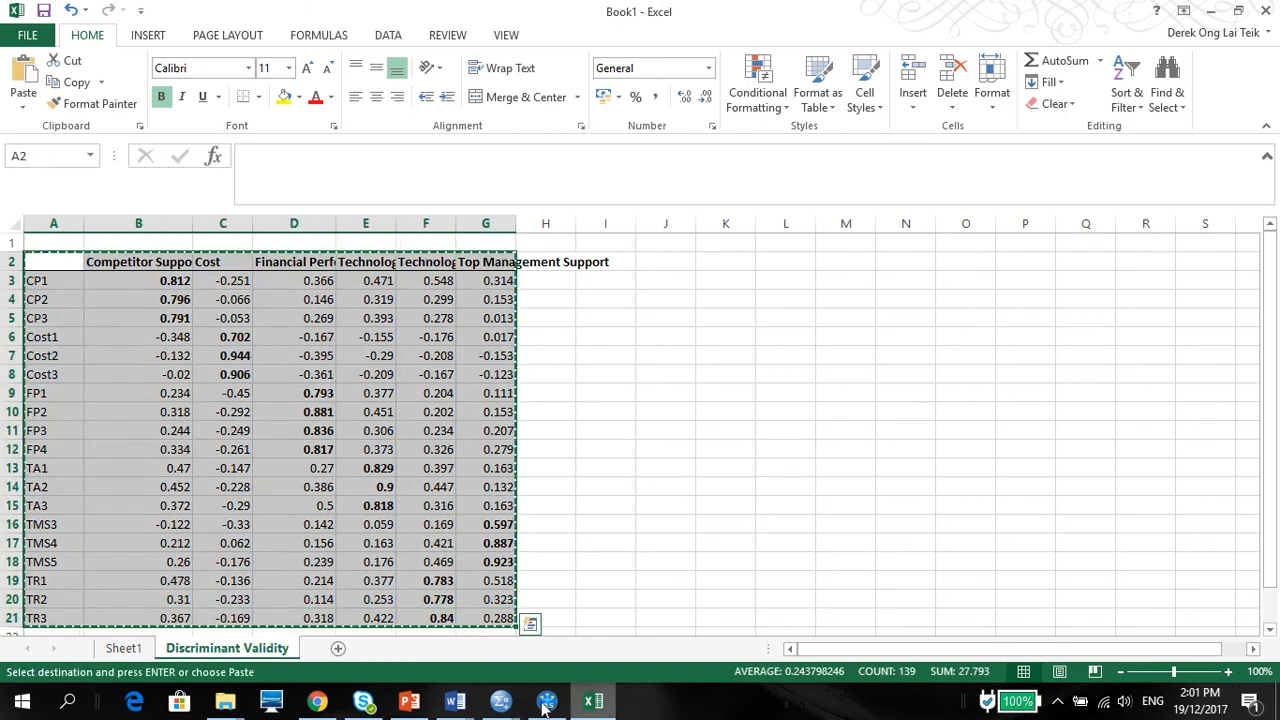
Step: Switch to Document1 in Word and add space for a new table below the footnotes
{"action": "left_click", "coordinate": [455, 701]}
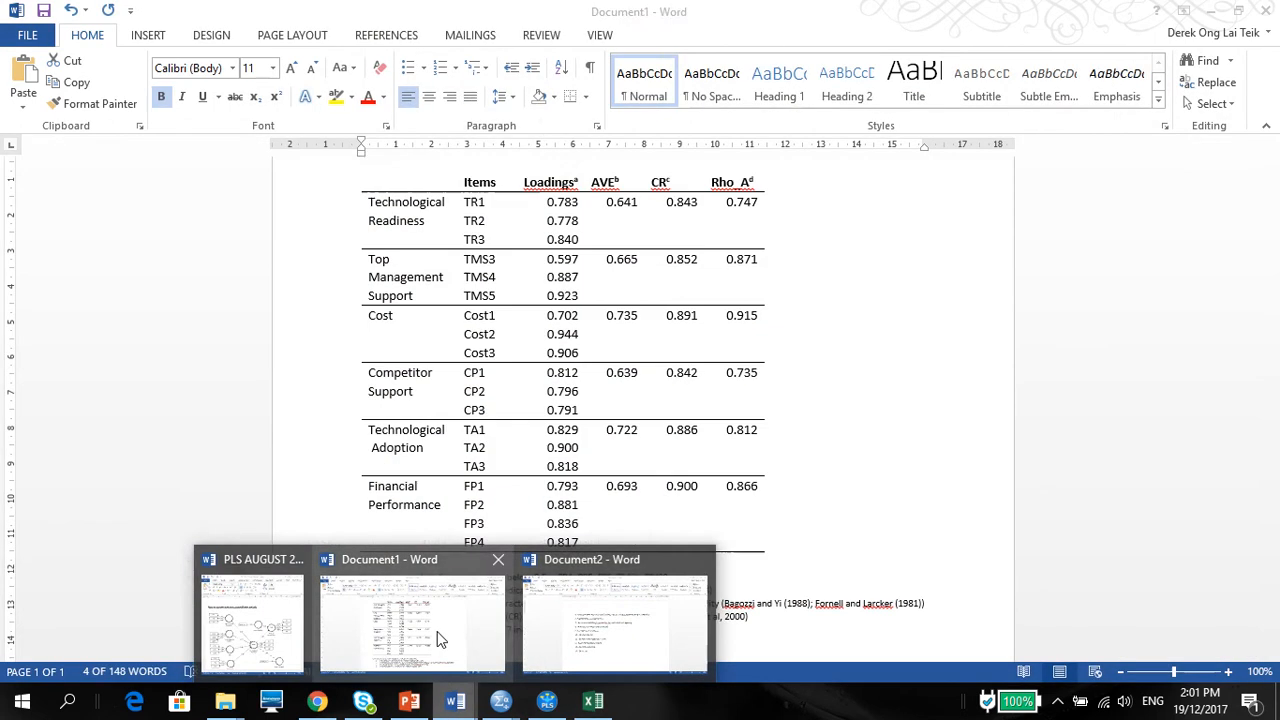
{"action": "left_click", "coordinate": [437, 640]}
{"action": "left_click", "coordinate": [575, 646]}
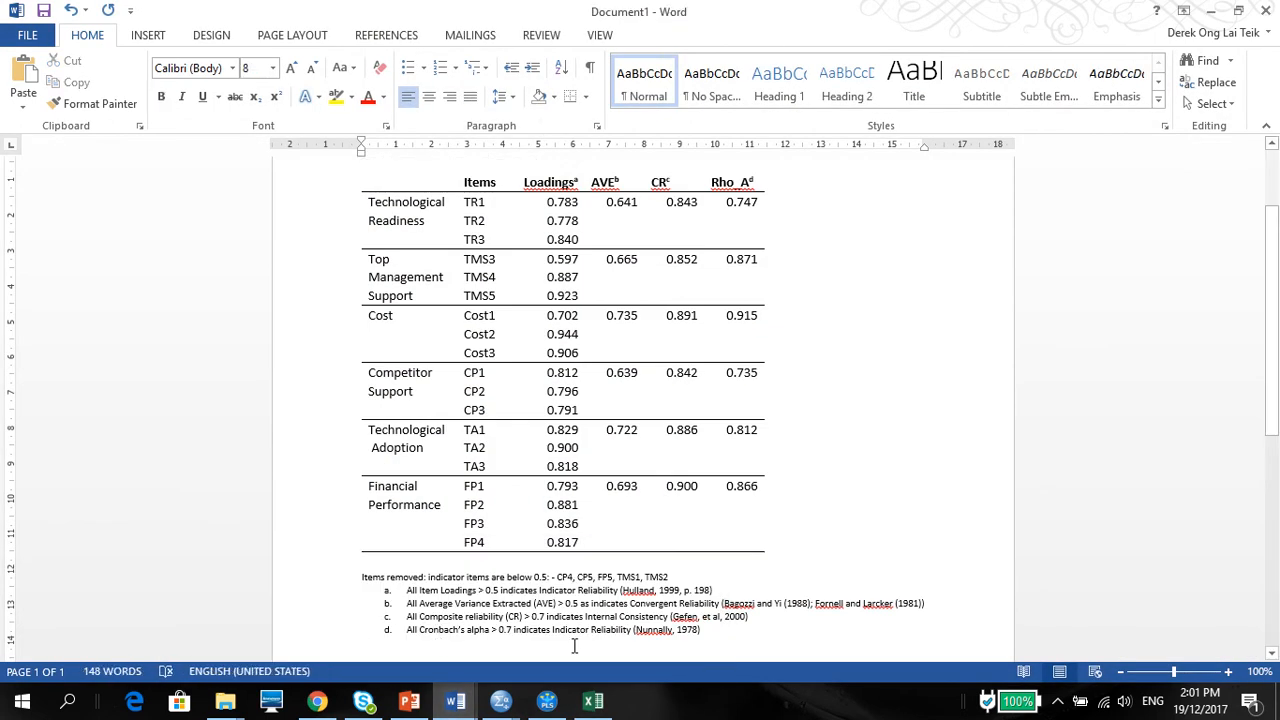
{"action": "key", "text": "Return"}
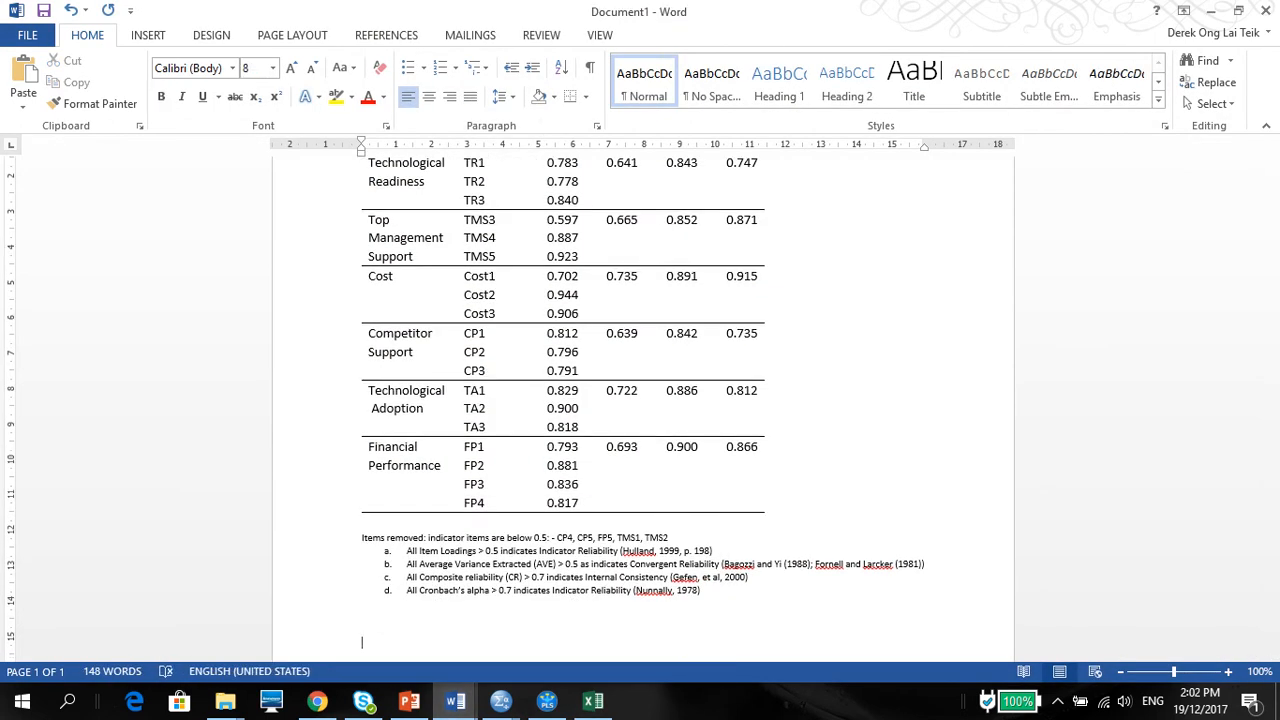
{"action": "type", "text": "Tavi"}
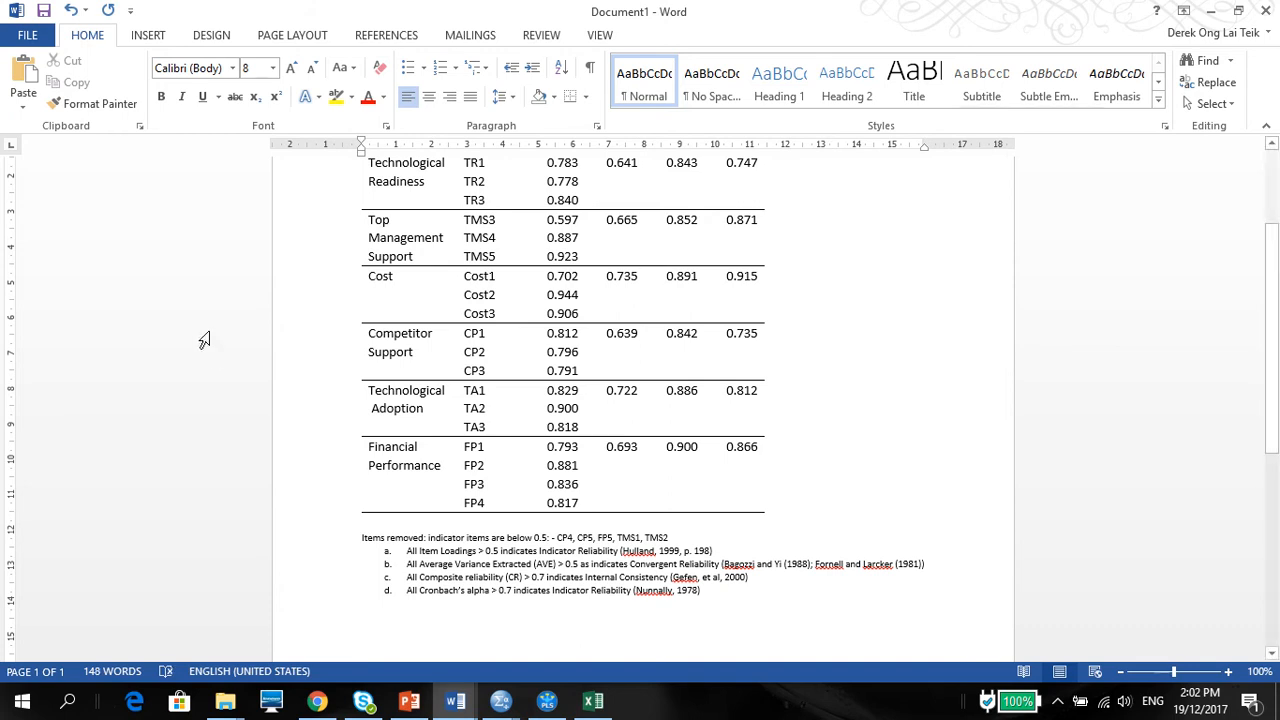
{"action": "left_click", "coordinate": [272, 68]}
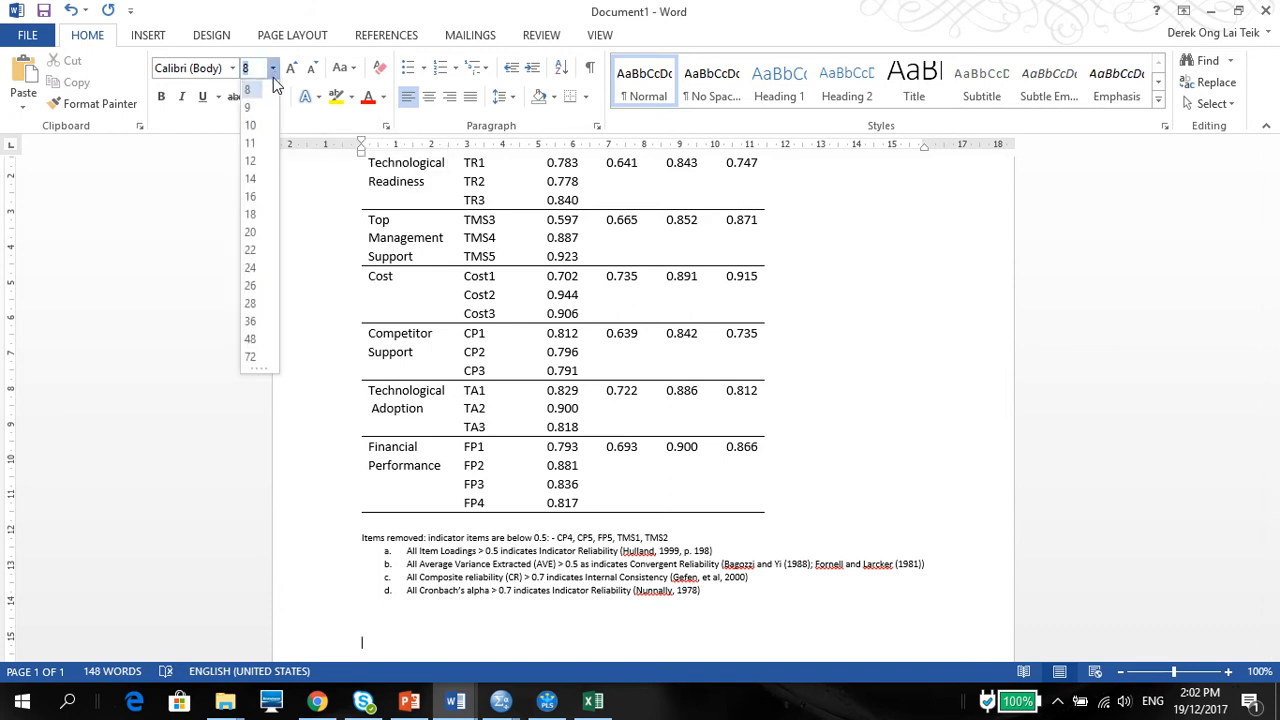
{"action": "left_click", "coordinate": [254, 144]}
{"action": "left_click", "coordinate": [305, 657]}
{"action": "type", "text": "Tab"}
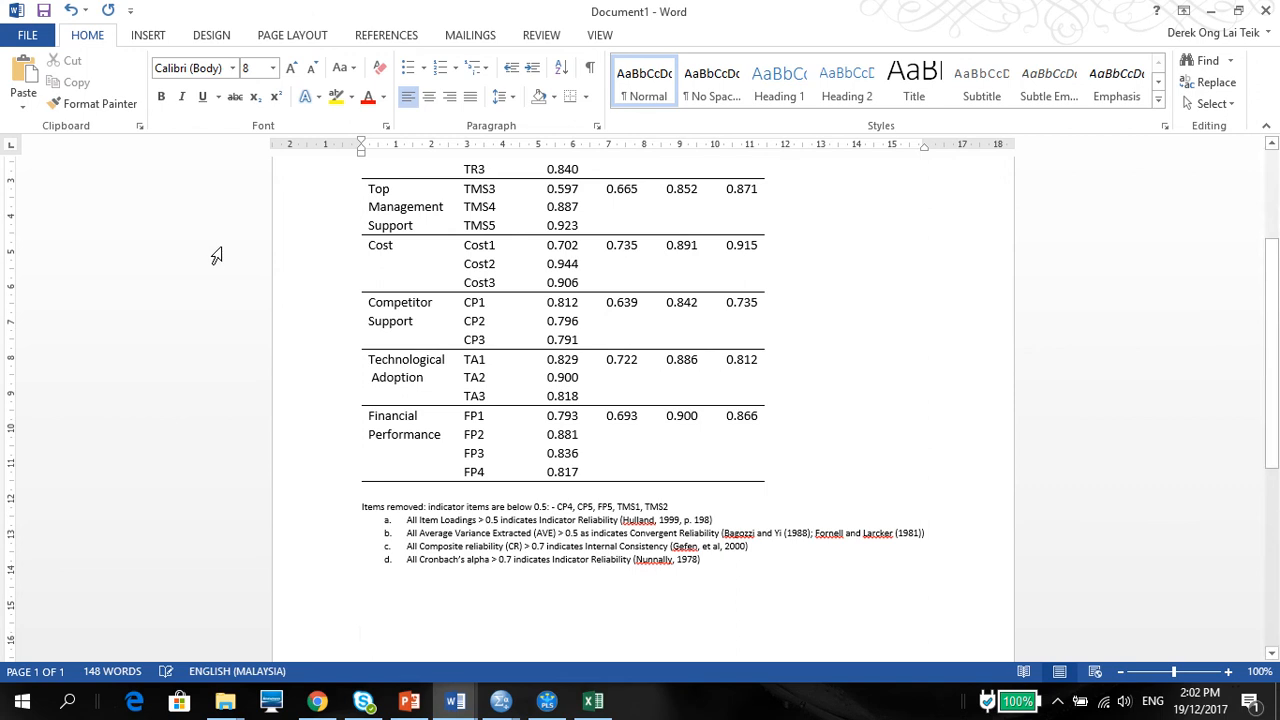
Step: Set the font size to 14 and write the title "Table 2 – Indicator Item Cross Loading" below the footnotes
{"action": "left_click", "coordinate": [272, 67]}
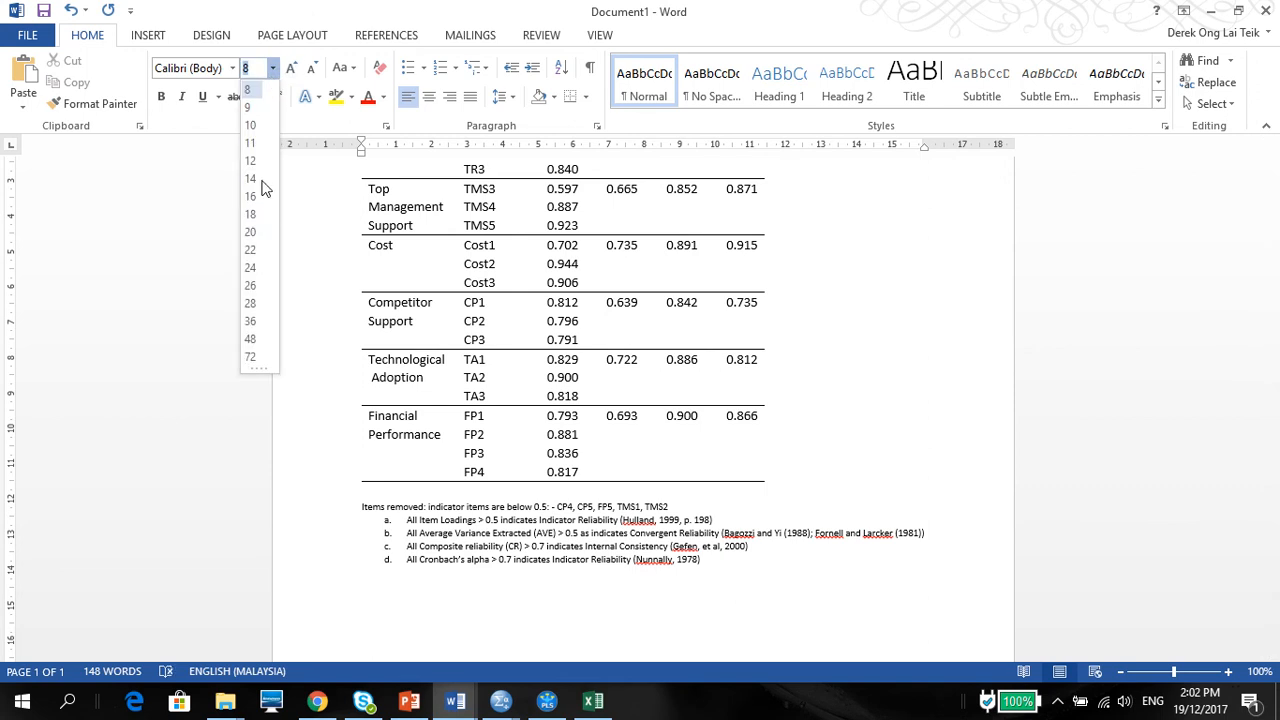
{"action": "left_click", "coordinate": [255, 180]}
{"action": "type", "text": "Table"}
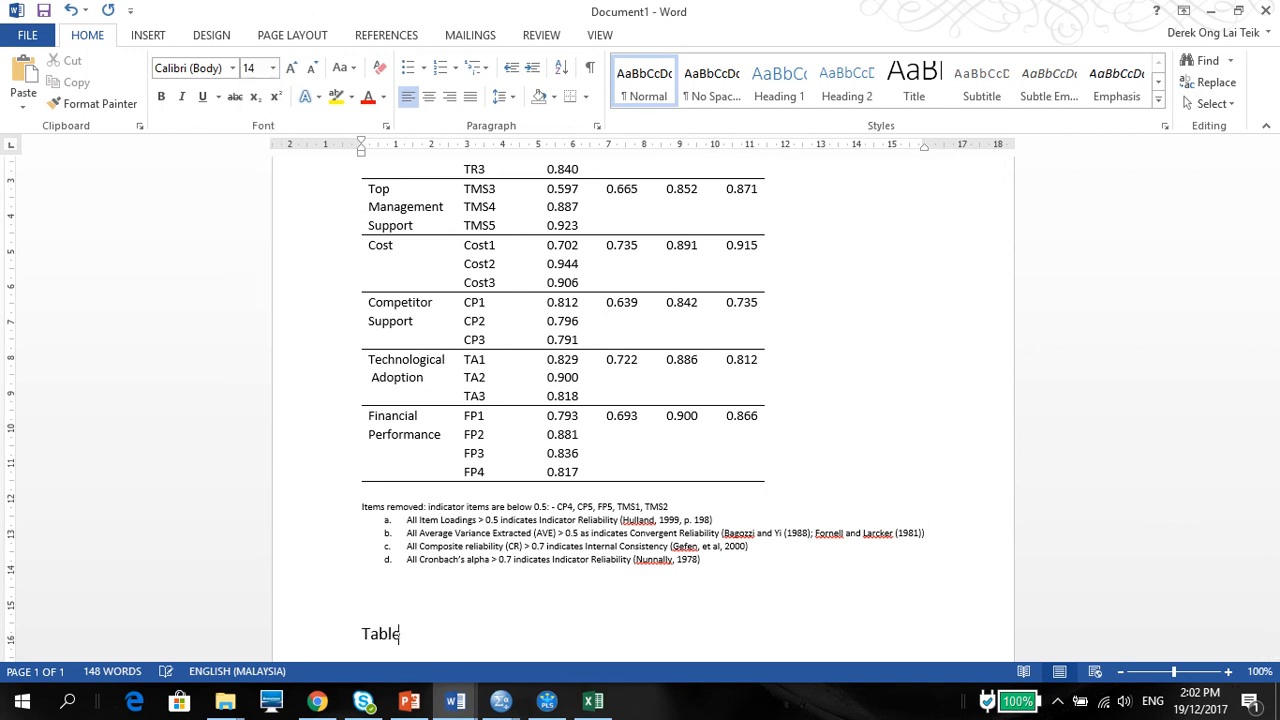
{"action": "type", "text": " 2 - Indicator Ite"}
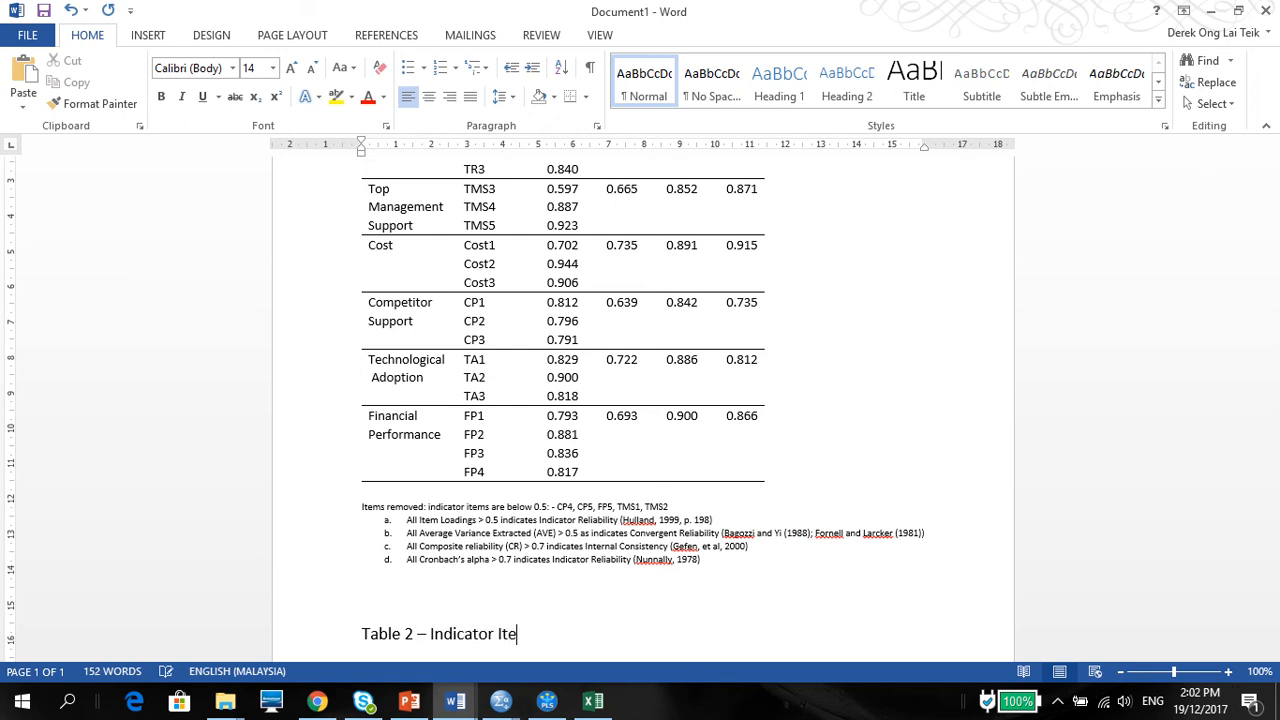
{"action": "type", "text": "m Cross Loading"}
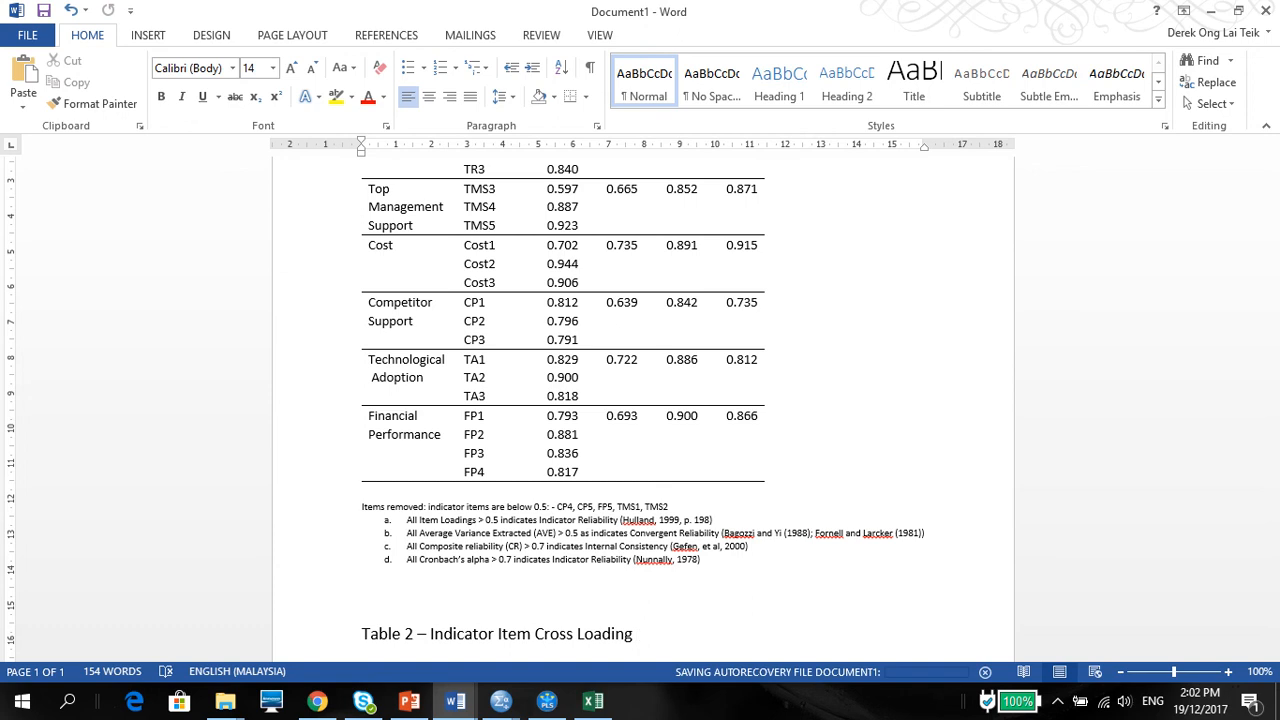
Step: Paste the copied cross-loadings table on a new line directly beneath the Table 2 title
{"action": "key", "text": "Return"}
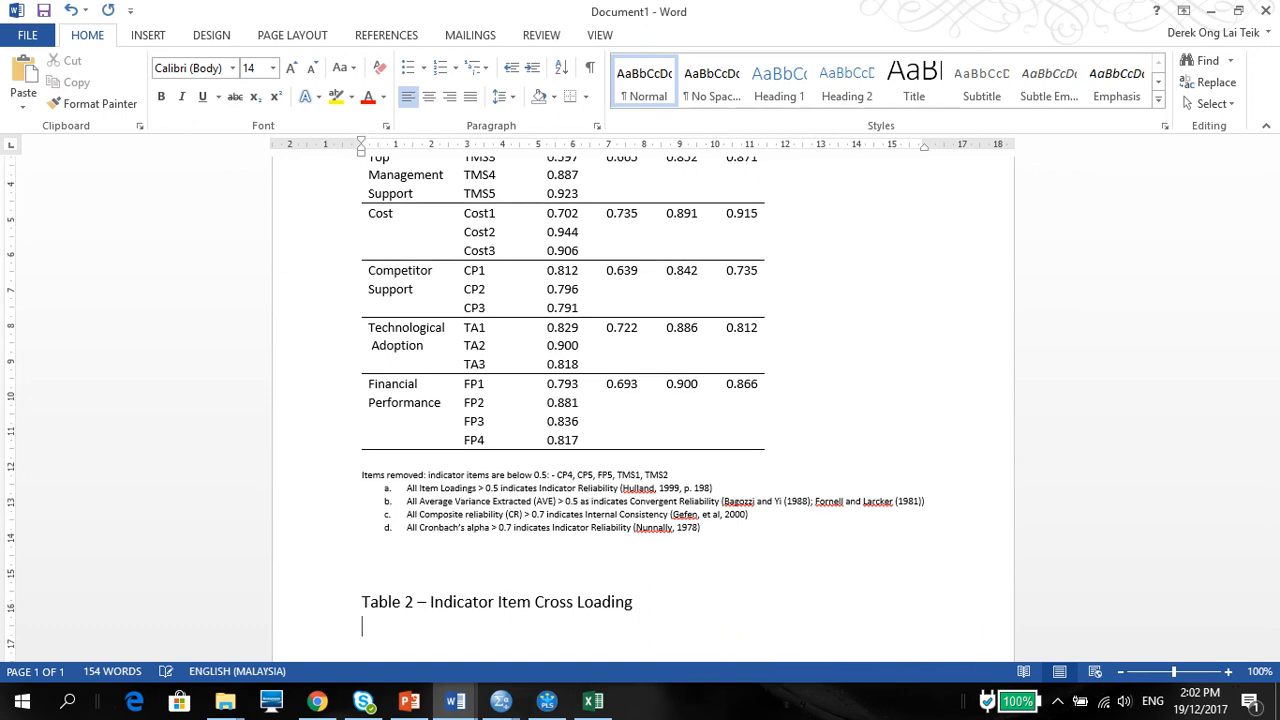
{"action": "key", "text": "ctrl+v"}
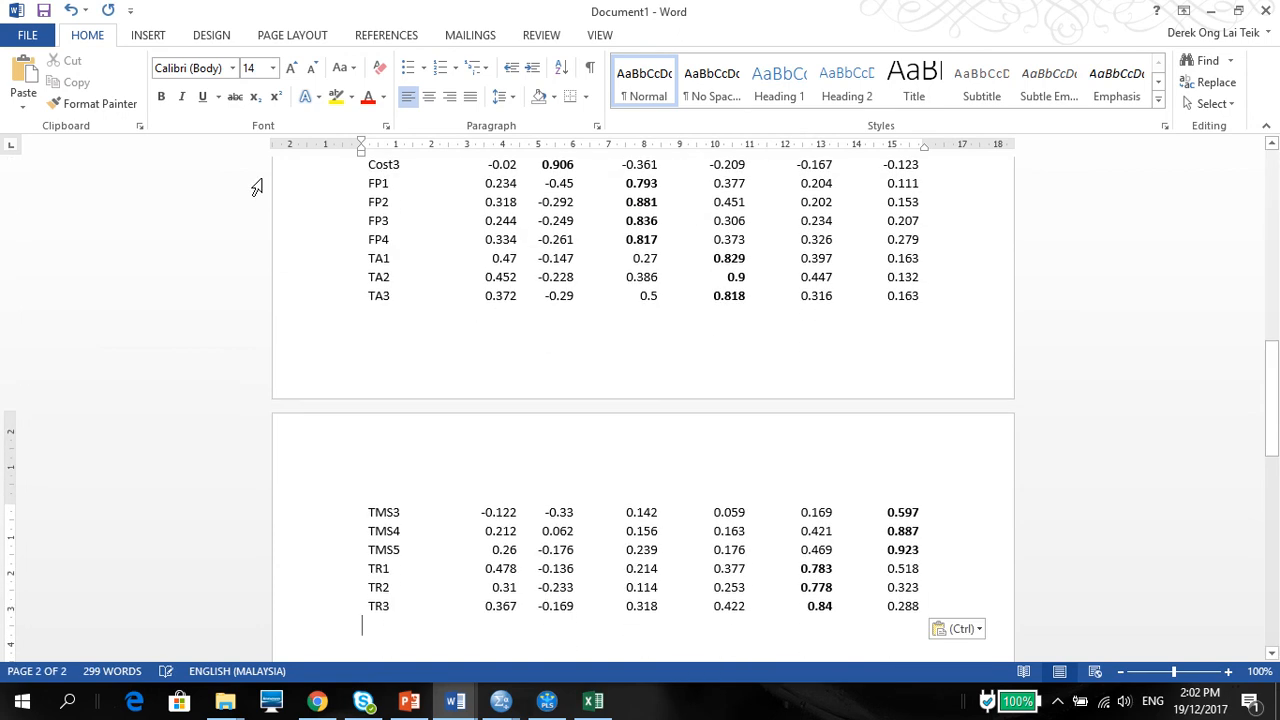
{"action": "left_click_drag", "start_coordinate": [1274, 377], "coordinate": [1274, 291]}
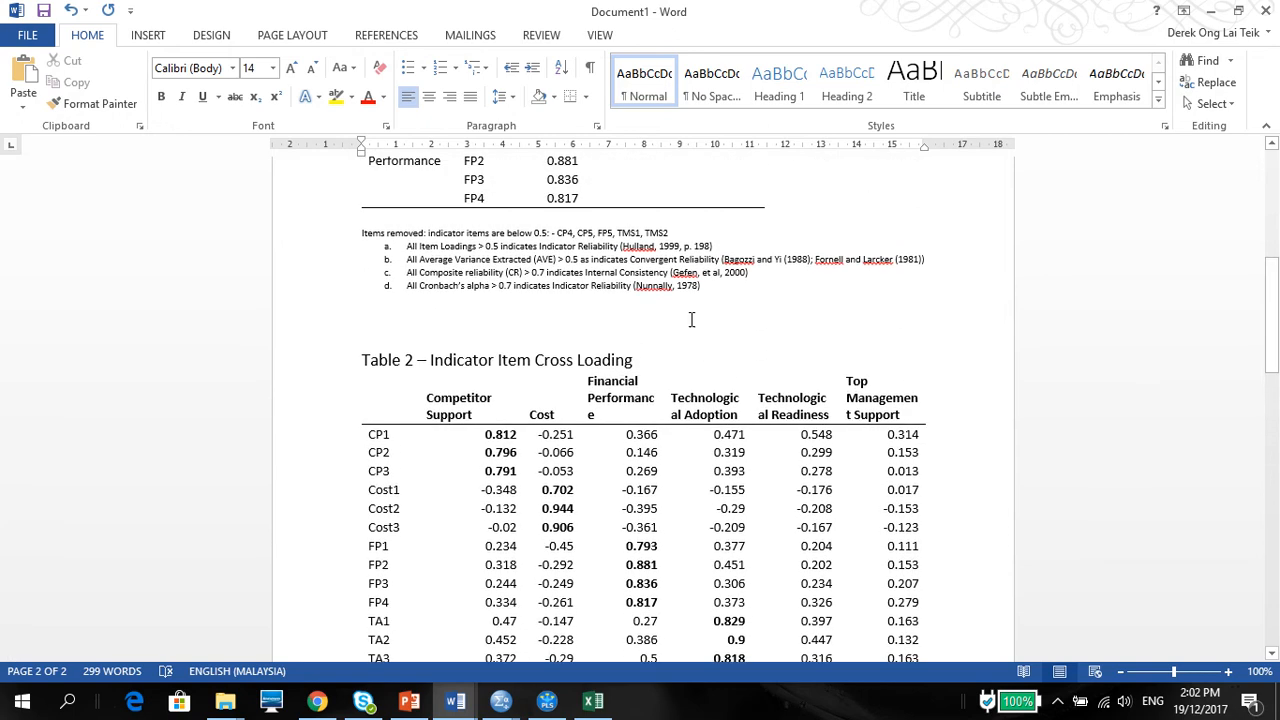
Step: Add blank lines below the footnotes so the Table 2 title and its table start at the top of the second page
{"action": "left_click", "coordinate": [615, 317]}
{"action": "key", "text": "Return"}
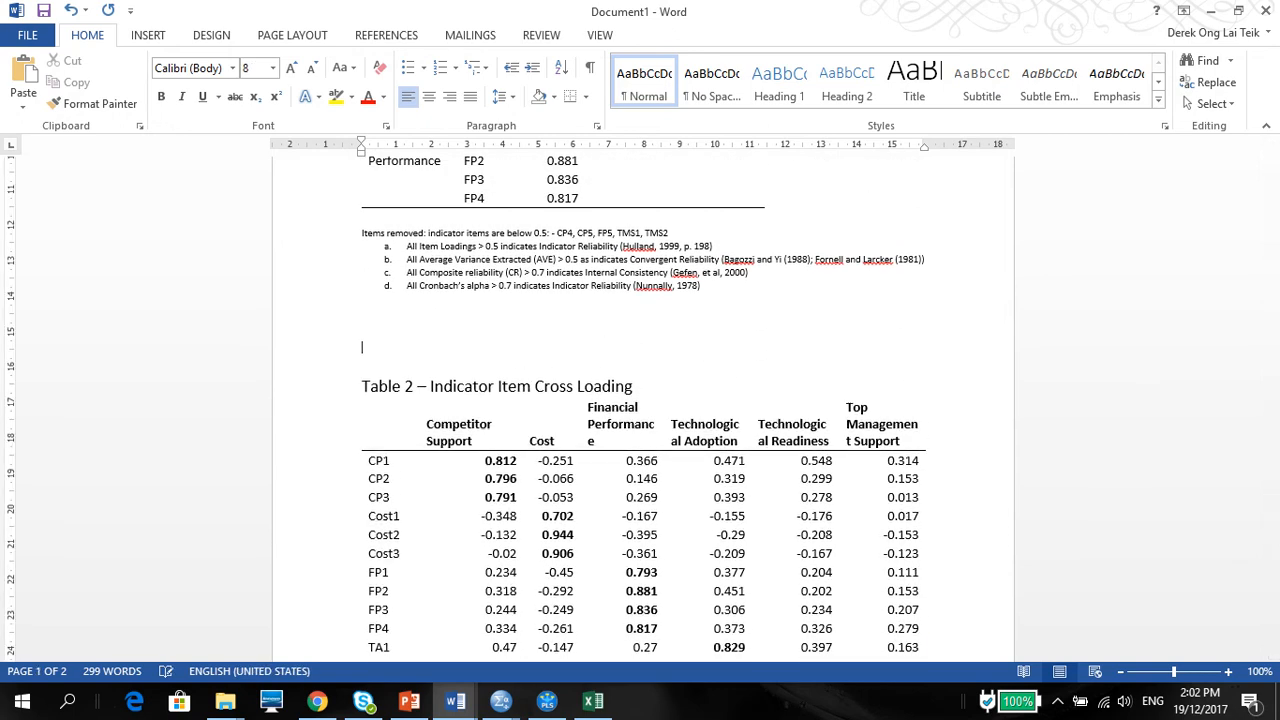
{"action": "key", "text": "Return"}
{"action": "key", "text": "Return"}
{"action": "key", "text": "Return"}
{"action": "key", "text": "Return"}
{"action": "key", "text": "Return"}
{"action": "key", "text": "Return"}
{"action": "key", "text": "Return"}
{"action": "key", "text": "Return"}
{"action": "key", "text": "Return"}
{"action": "key", "text": "Return"}
{"action": "key", "text": "Return"}
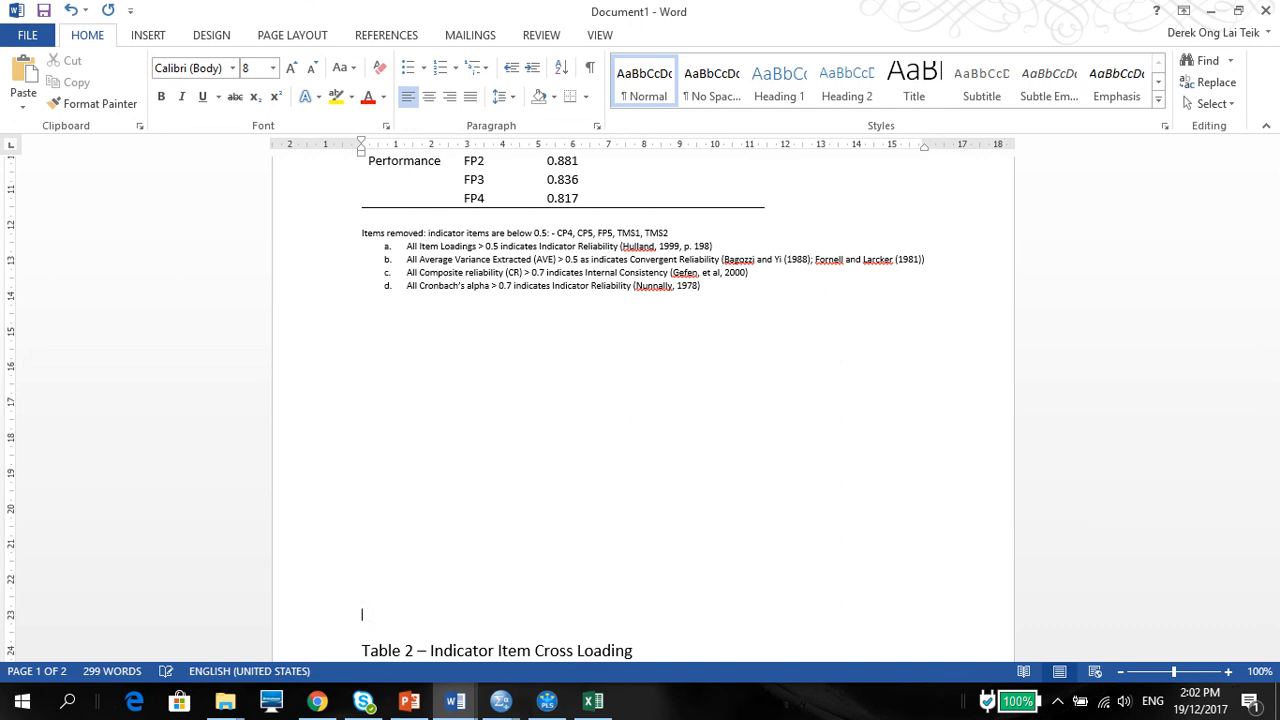
{"action": "key", "text": "Return"}
{"action": "key", "text": "Return"}
{"action": "key", "text": "Return"}
{"action": "key", "text": "Return"}
{"action": "key", "text": "Return"}
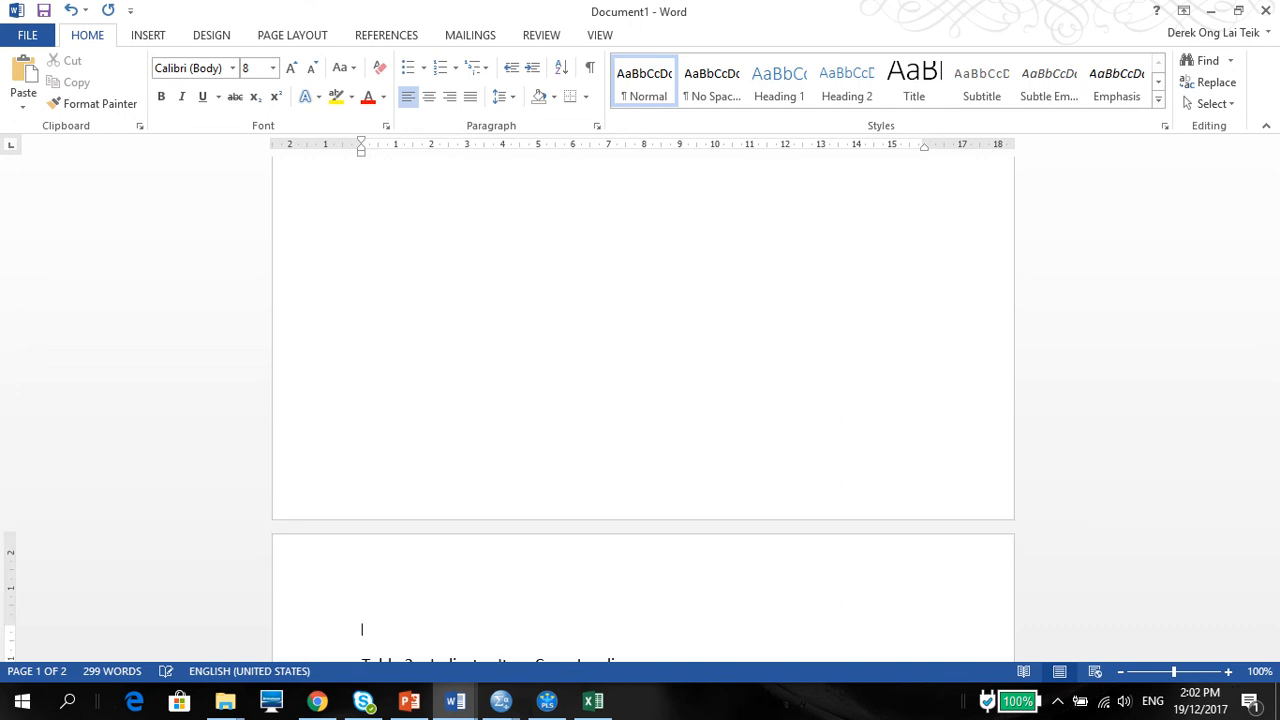
{"action": "key", "text": "Down"}
{"action": "key", "text": "BackSpace"}
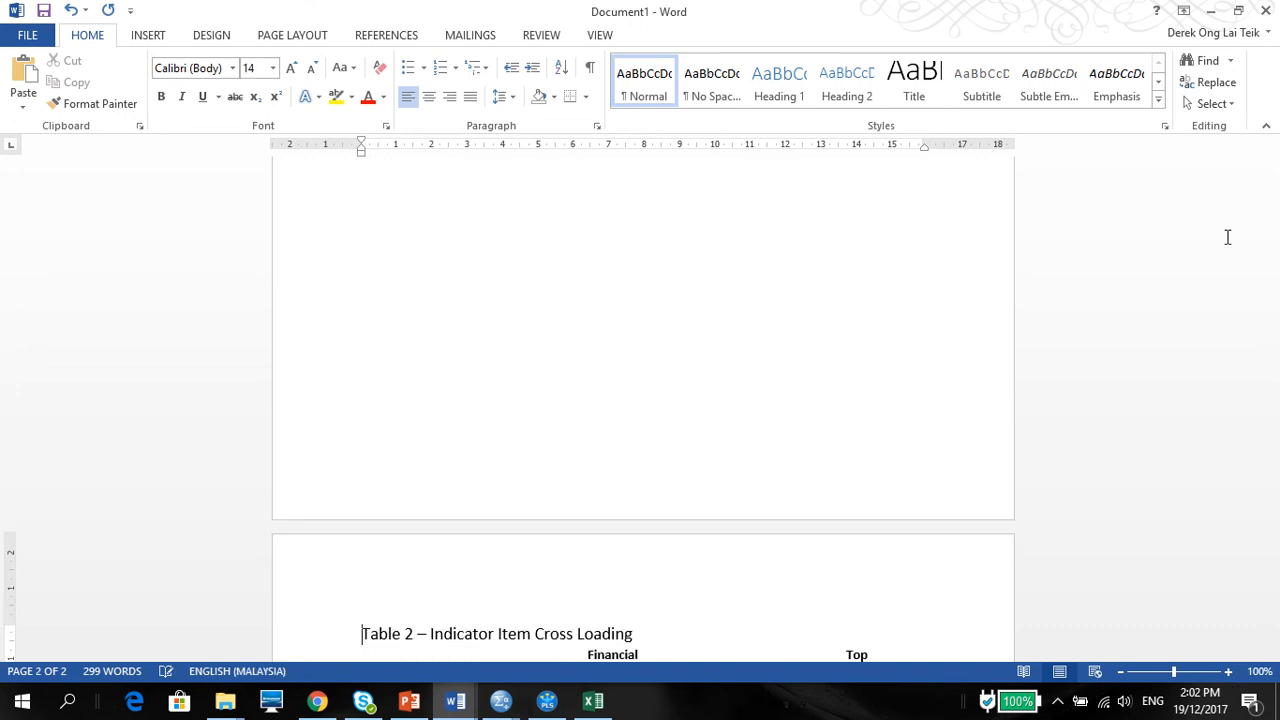
Step: Widen the Technological Readiness column of Table 2 so the column headings no longer break mid-word
{"action": "left_click_drag", "start_coordinate": [1274, 343], "coordinate": [1277, 417]}
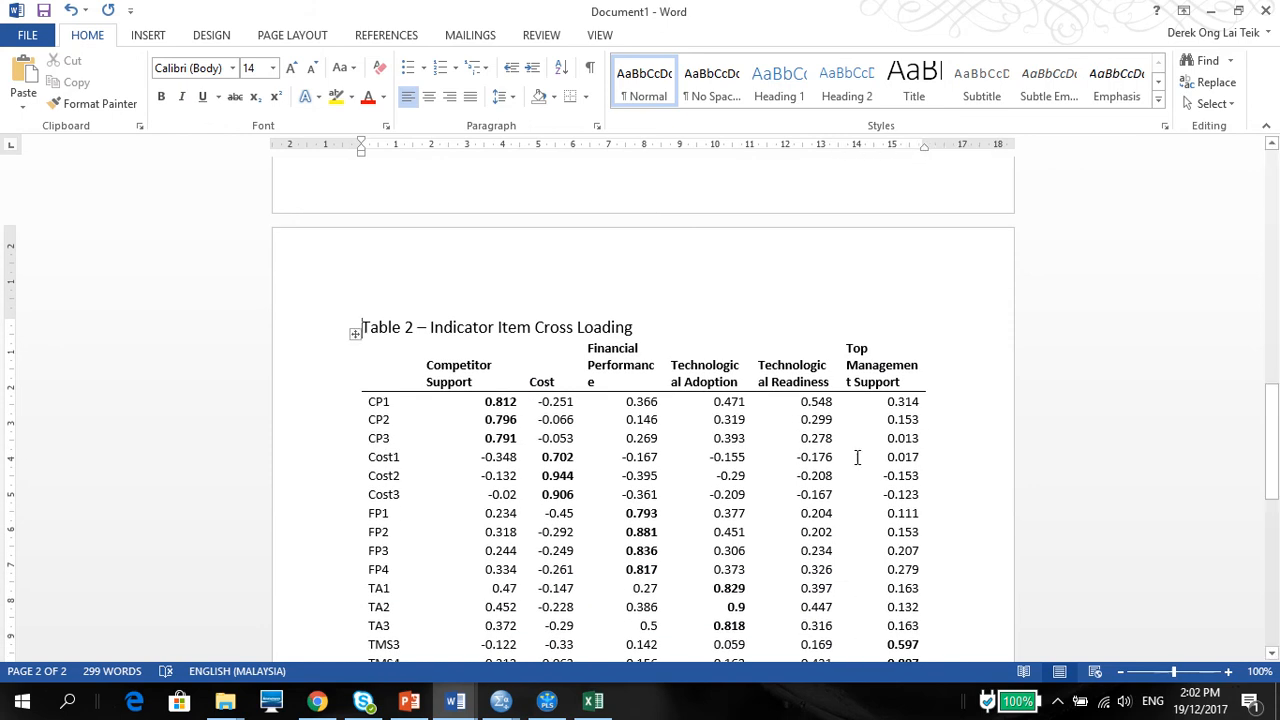
{"action": "left_click", "coordinate": [831, 382]}
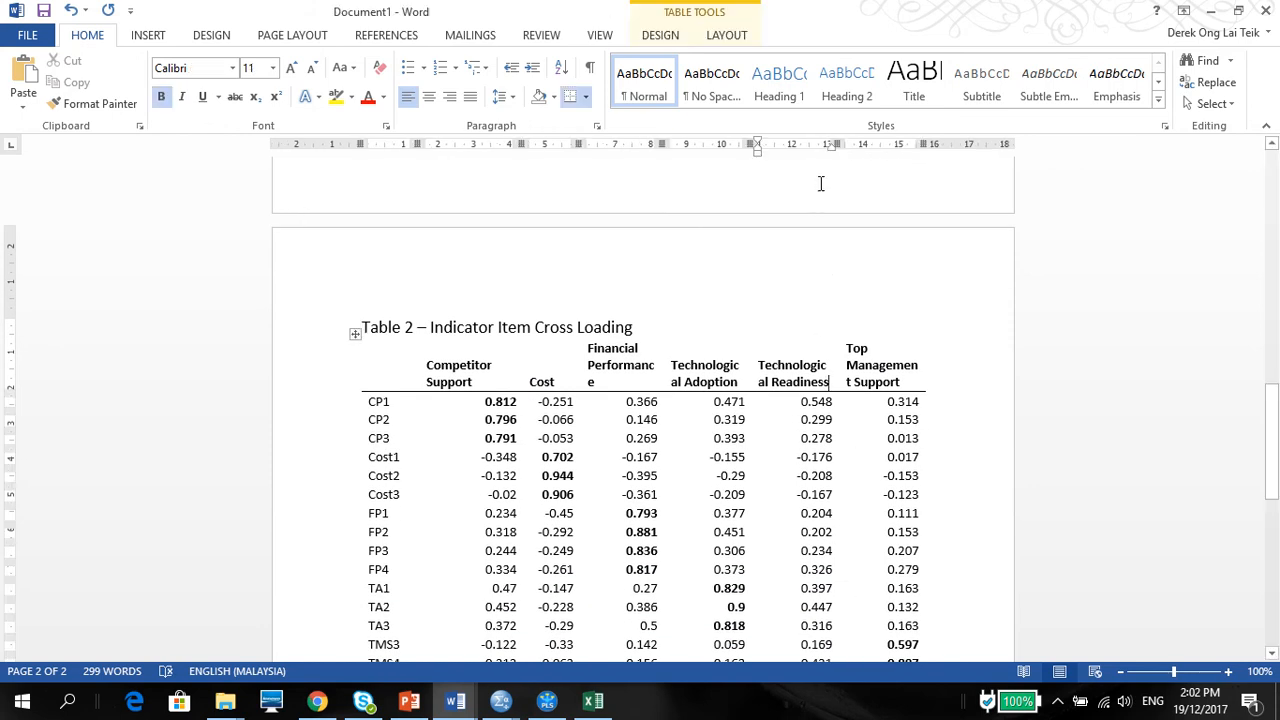
{"action": "mouse_move", "coordinate": [833, 144]}
{"action": "left_mouse_down"}
{"action": "mouse_move", "coordinate": [866, 134]}
{"action": "mouse_move", "coordinate": [852, 140]}
{"action": "left_mouse_up"}
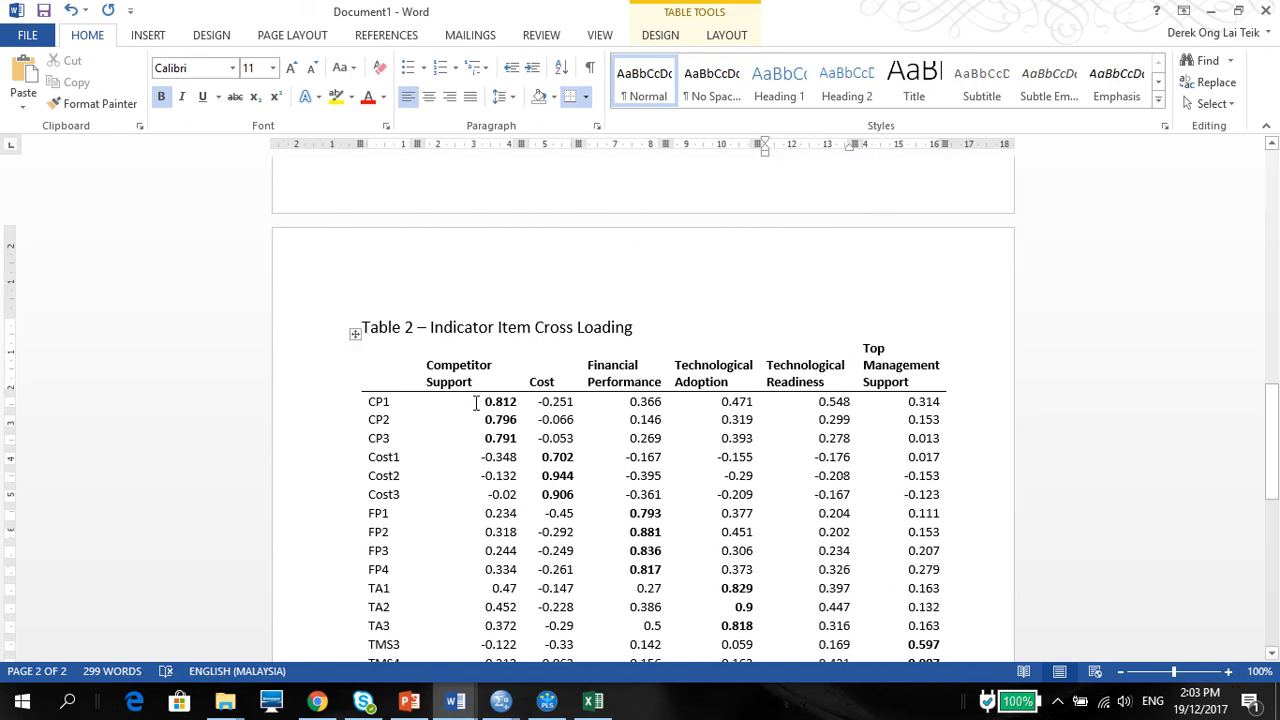
Step: Center all the loading values in Table 2, from row CP1 through row TR3
{"action": "left_click_drag", "start_coordinate": [476, 402], "coordinate": [932, 492]}
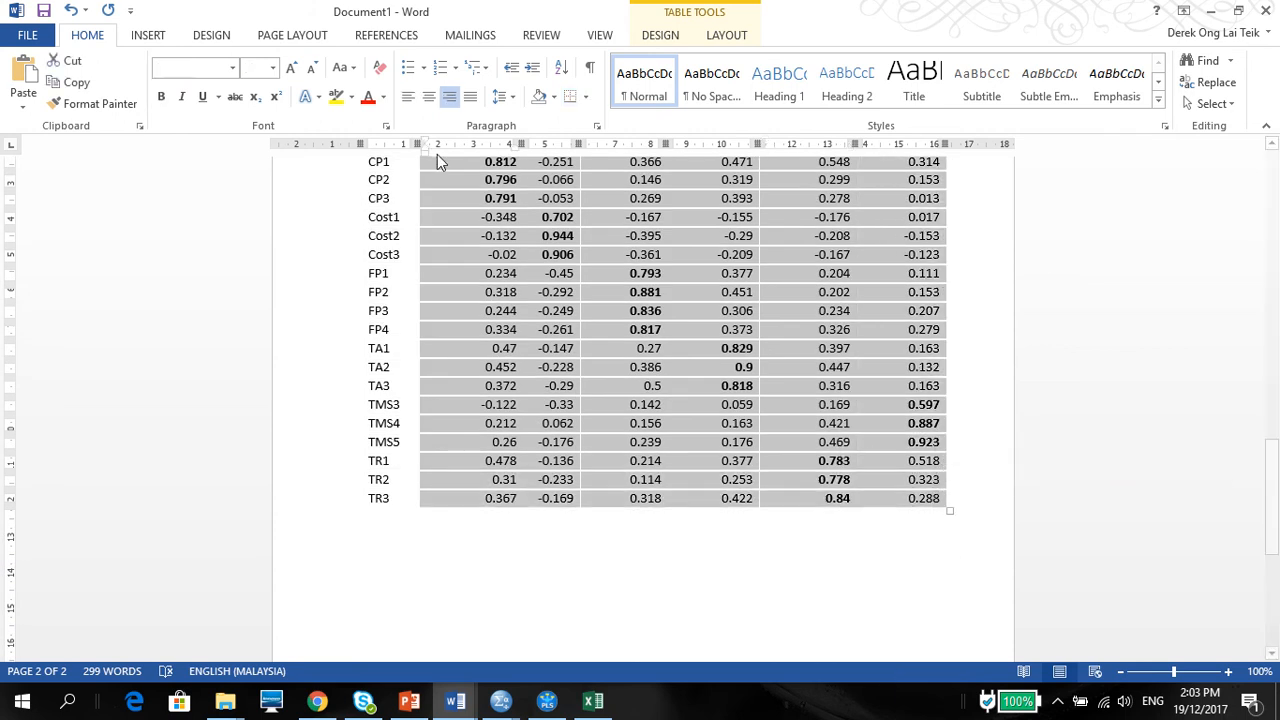
{"action": "left_click", "coordinate": [429, 97]}
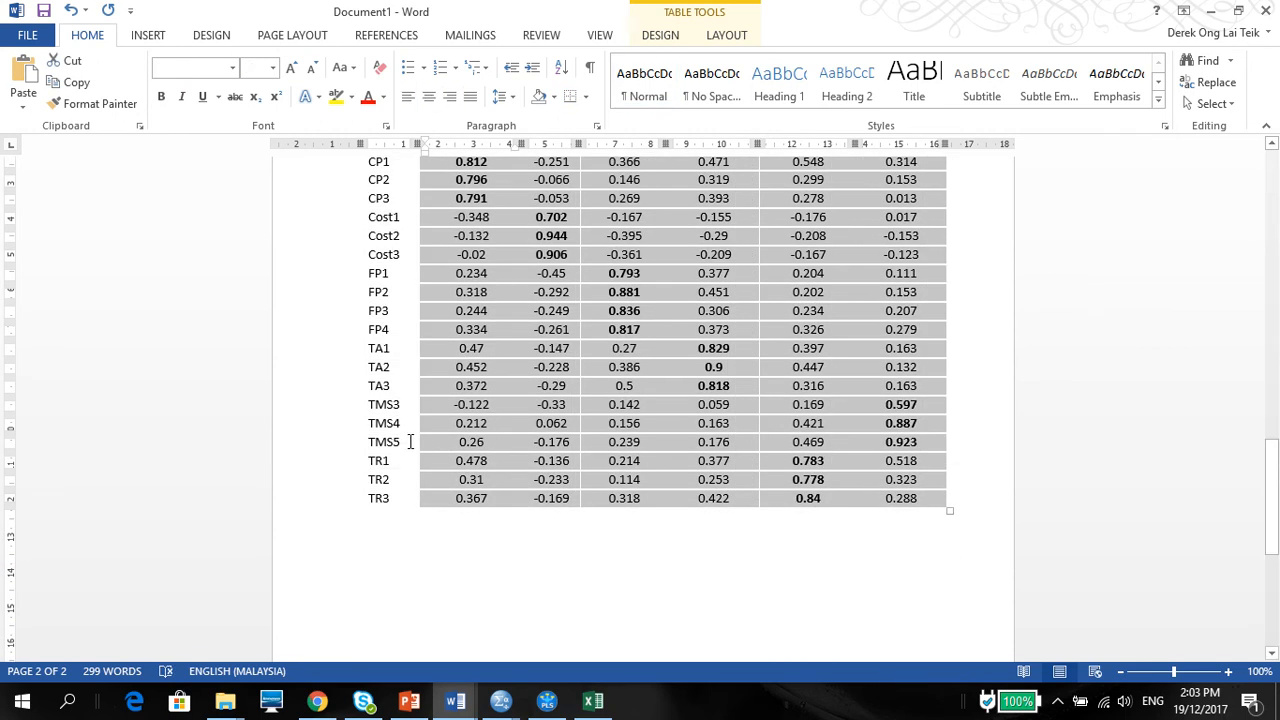
{"action": "left_click", "coordinate": [488, 481]}
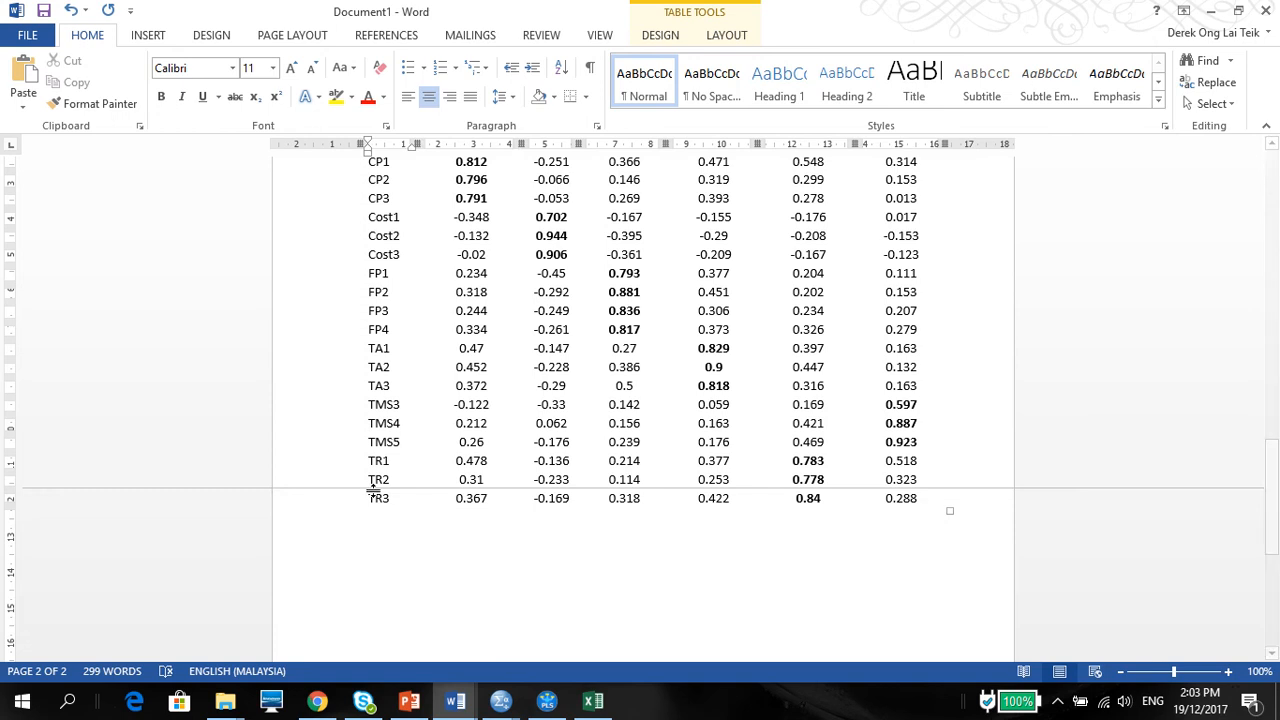
Step: Apply a bottom border to the TR3 row that closes Table 2
{"action": "left_click_drag", "start_coordinate": [372, 495], "coordinate": [940, 506]}
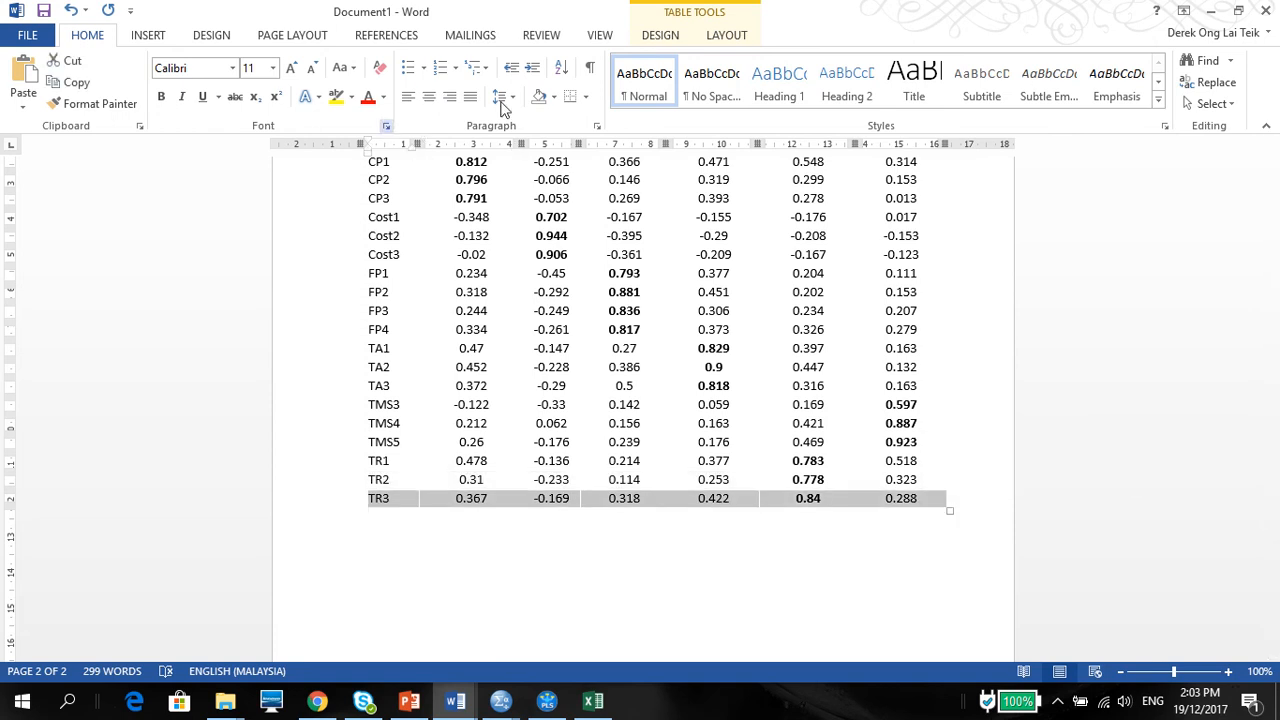
{"action": "left_click", "coordinate": [572, 100]}
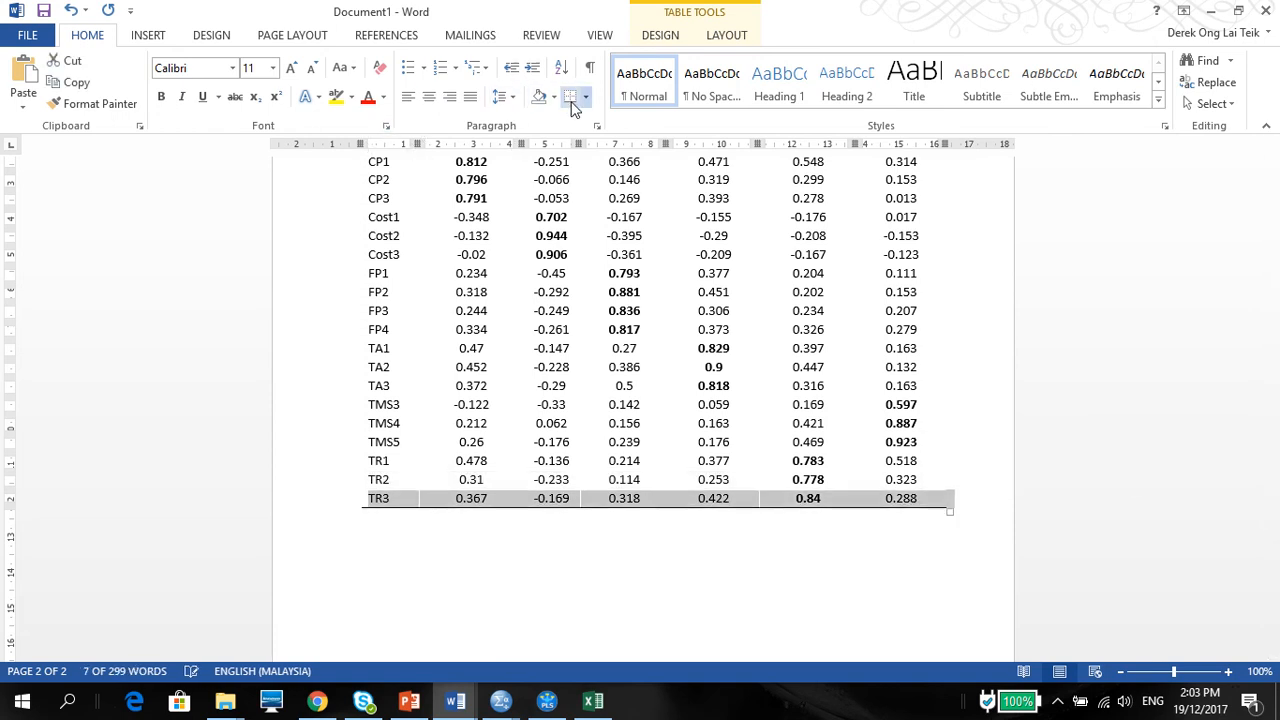
{"action": "left_click", "coordinate": [603, 537]}
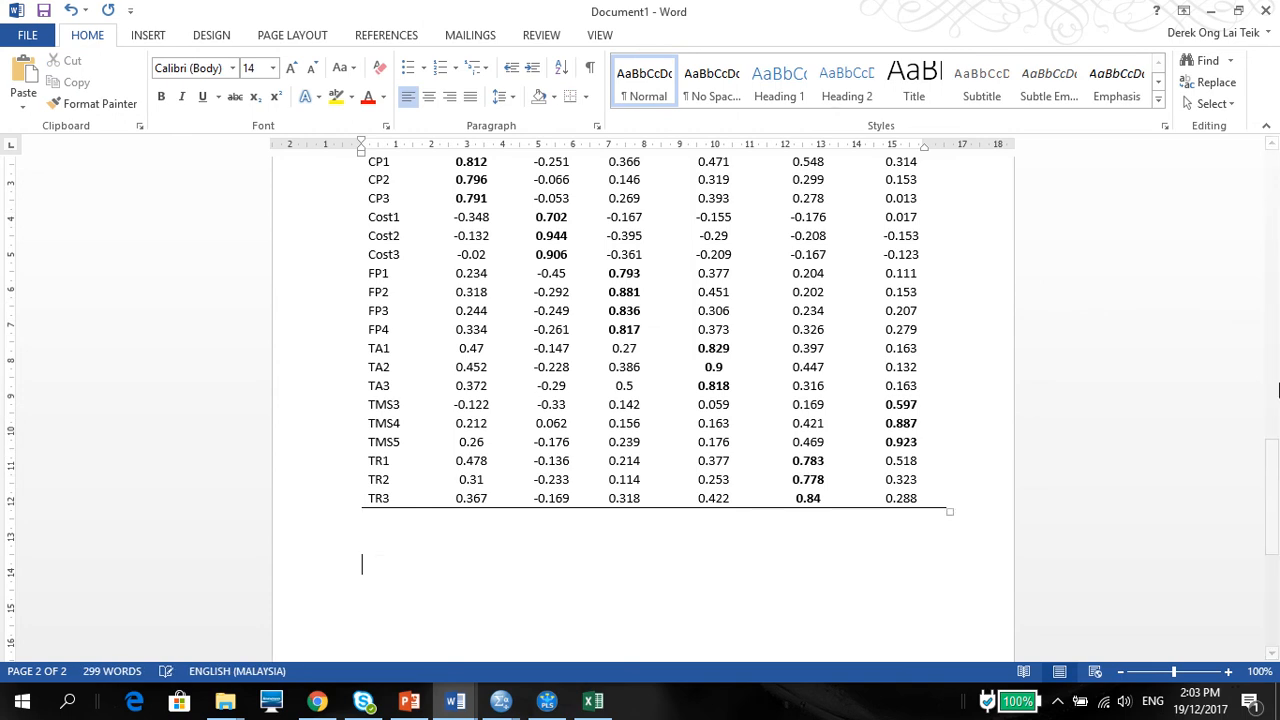
Step: Center the construct headings from Competitor Support to Top Management Support in Table 2
{"action": "left_click_drag", "start_coordinate": [1271, 470], "coordinate": [1271, 446]}
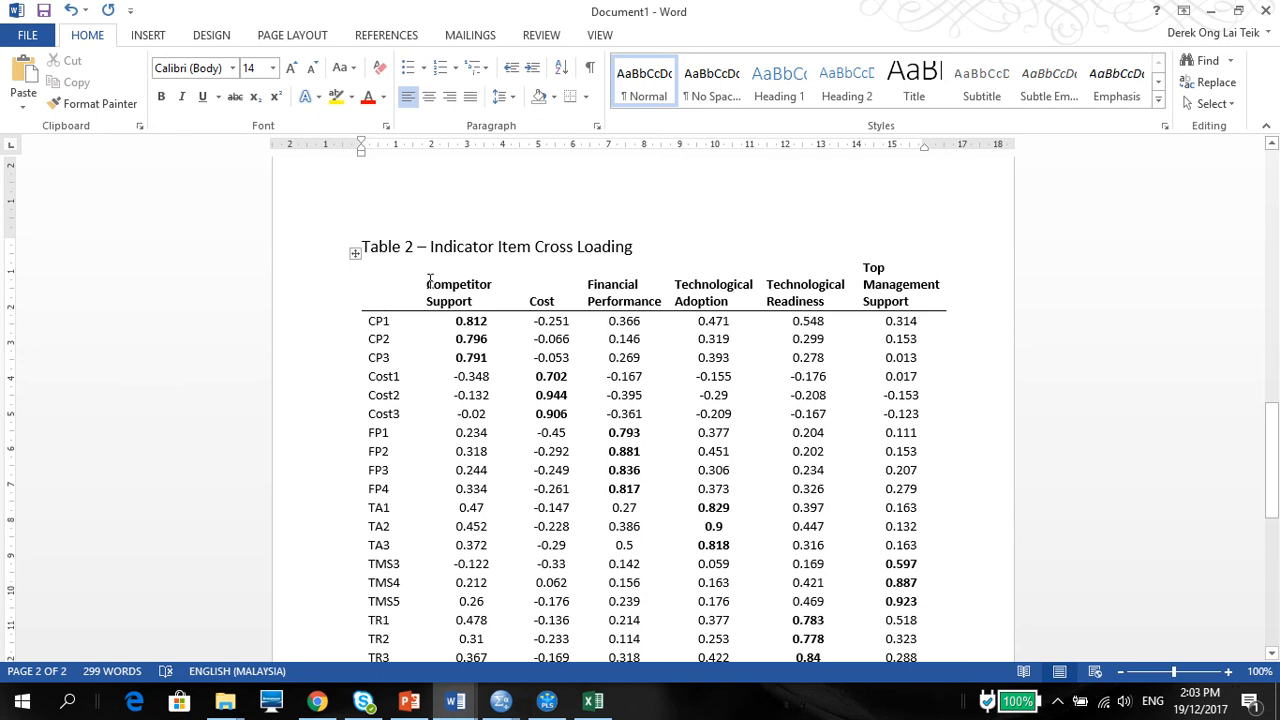
{"action": "left_click_drag", "start_coordinate": [430, 283], "coordinate": [900, 295]}
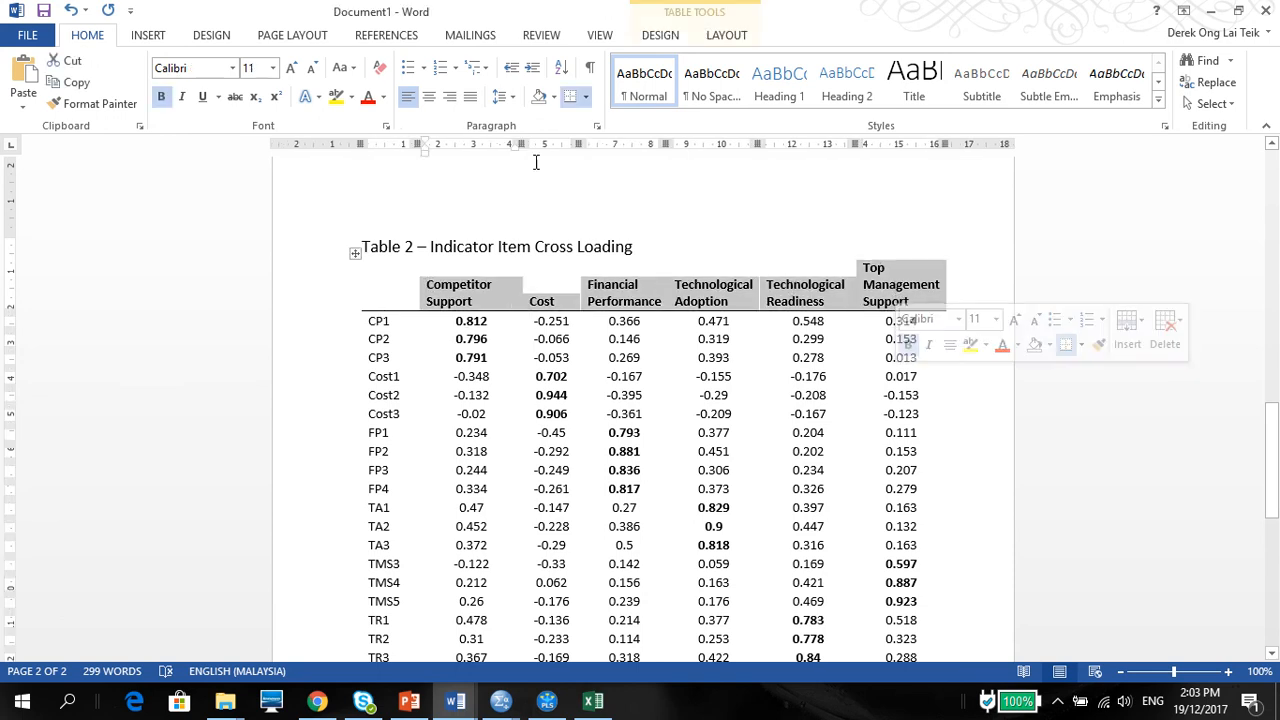
{"action": "left_click", "coordinate": [428, 97]}
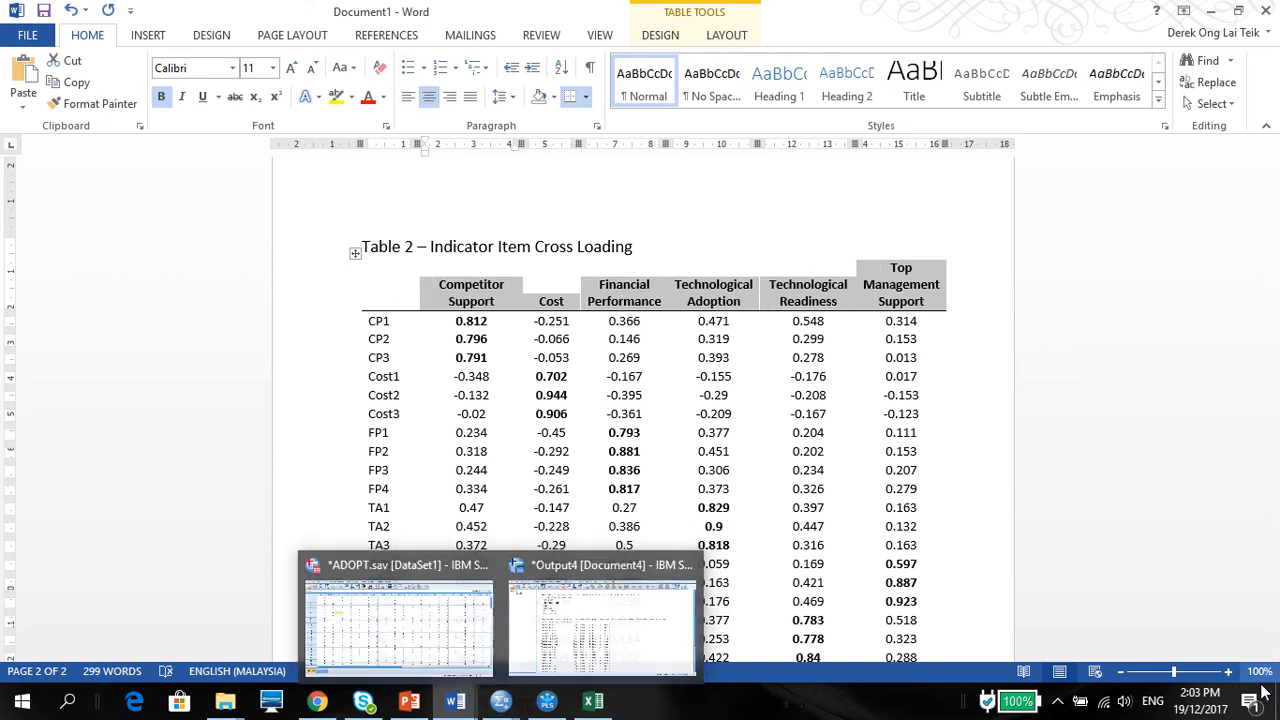
Step: Write the title "Table 3 – Discriminant Validity (Fornell and Larcker Criterion)" below Table 2 and start a new line under it
{"action": "left_click", "coordinate": [1277, 632]}
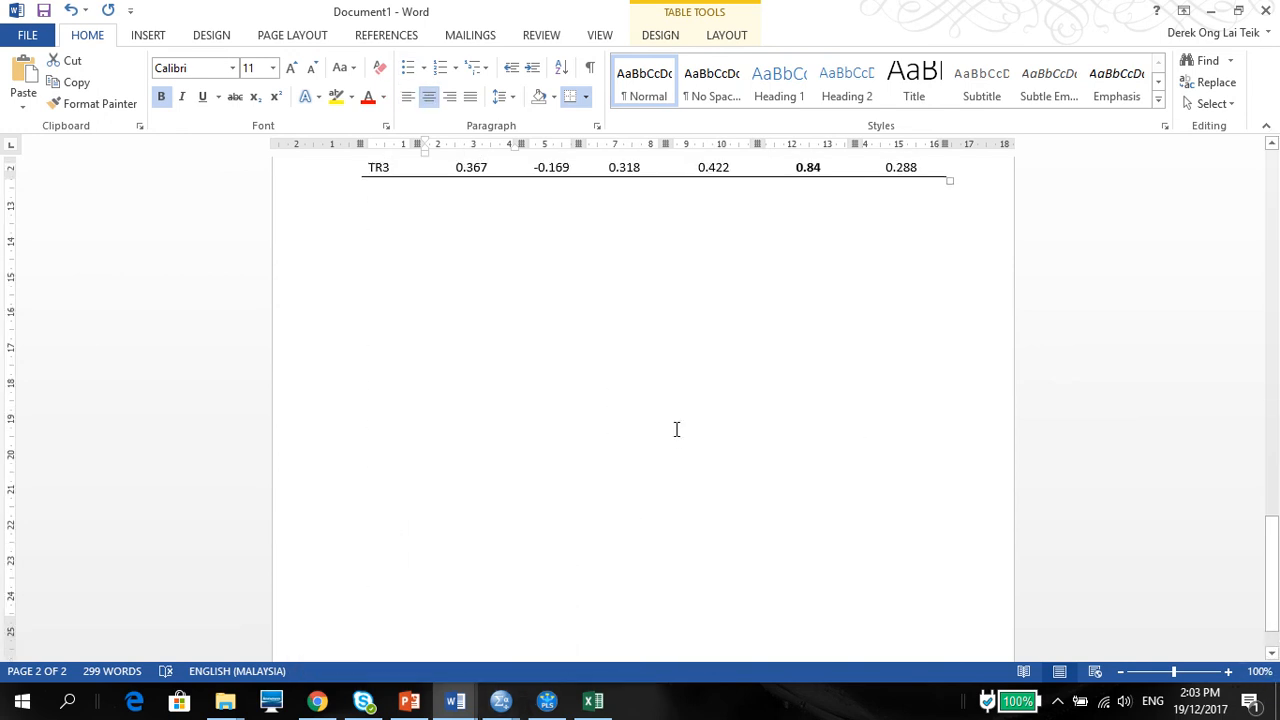
{"action": "left_click", "coordinate": [507, 258]}
{"action": "type", "text": "Table 3 - Discrimin"}
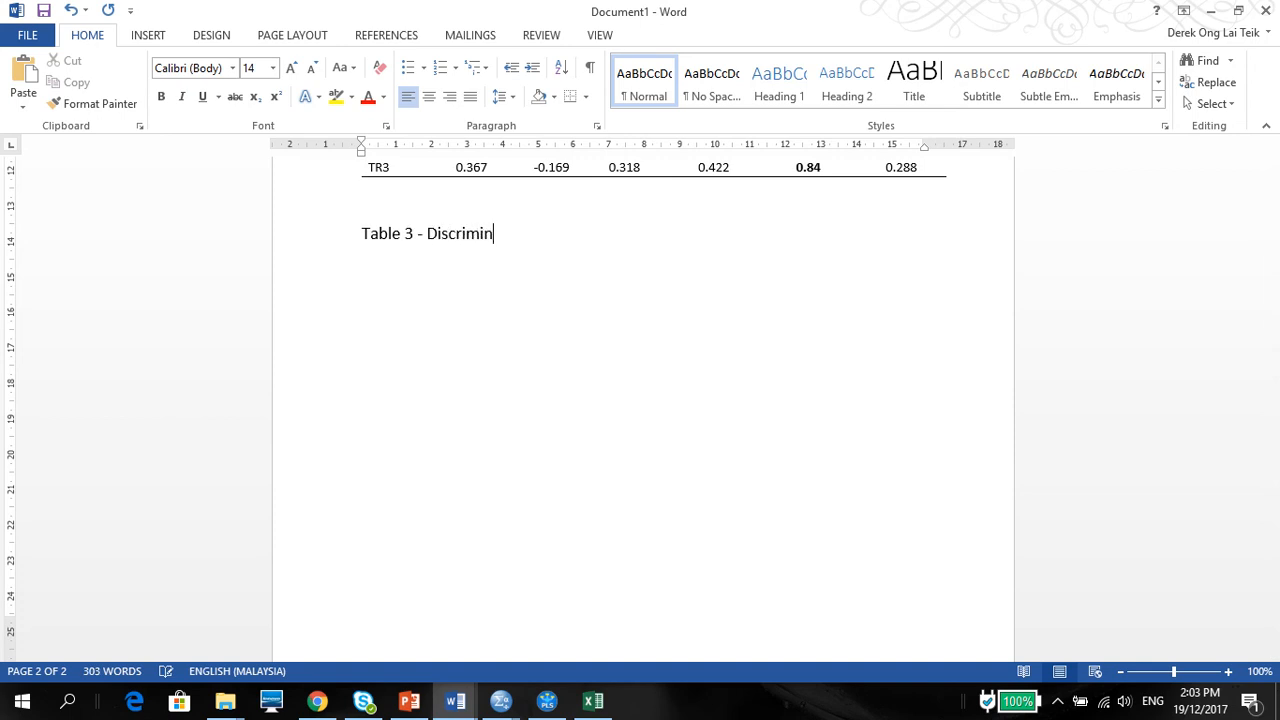
{"action": "type", "text": "ant Validity "}
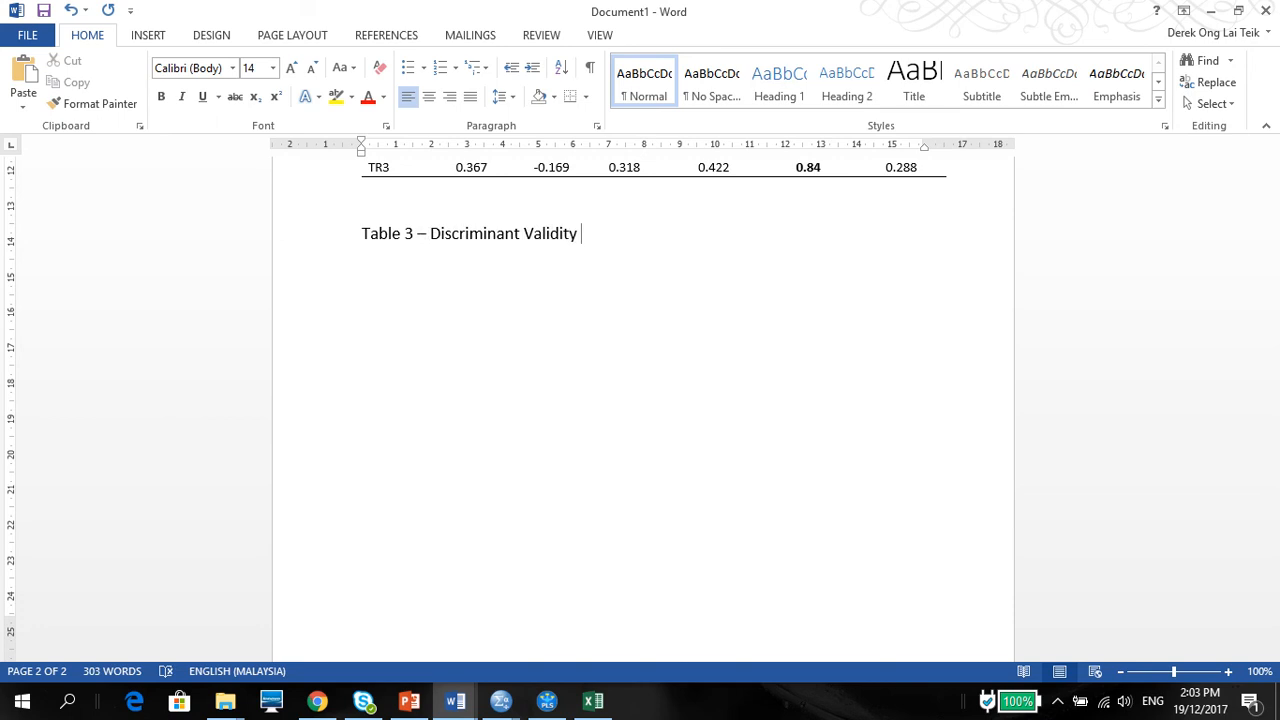
{"action": "type", "text": "(Fornell and"}
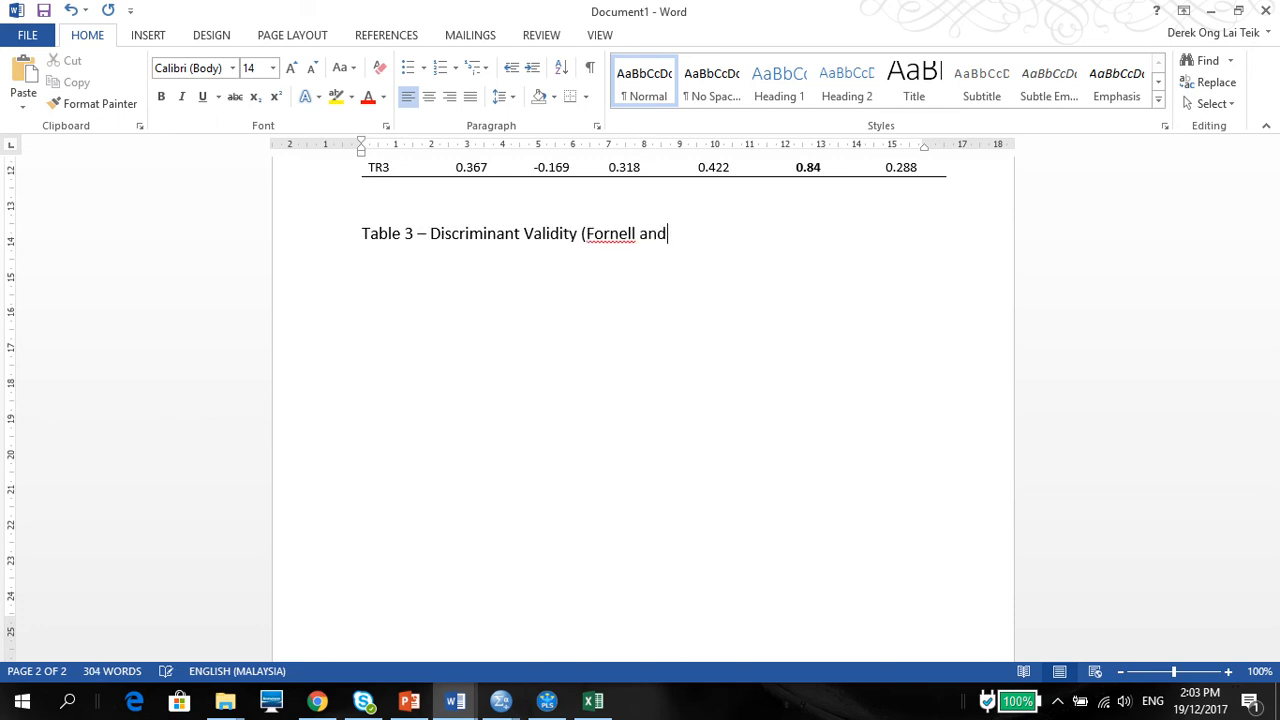
{"action": "type", "text": " Larcker Criterion"}
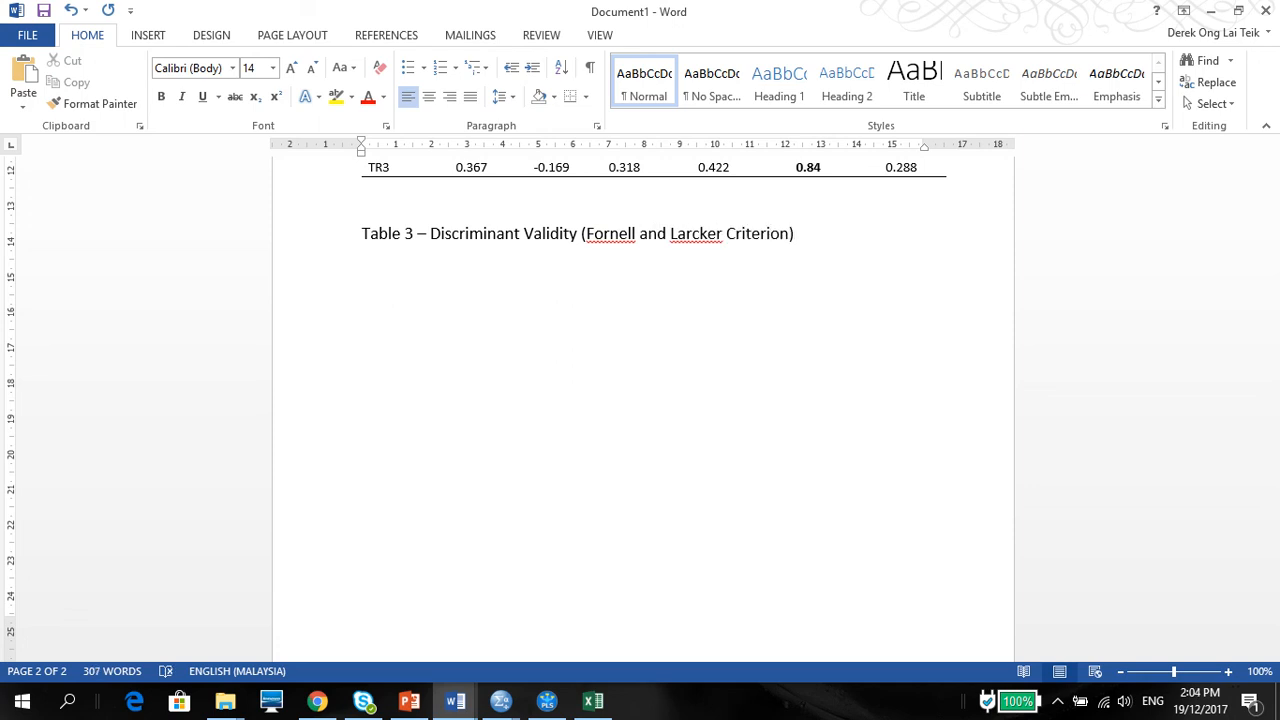
{"action": "key", "text": "Return"}
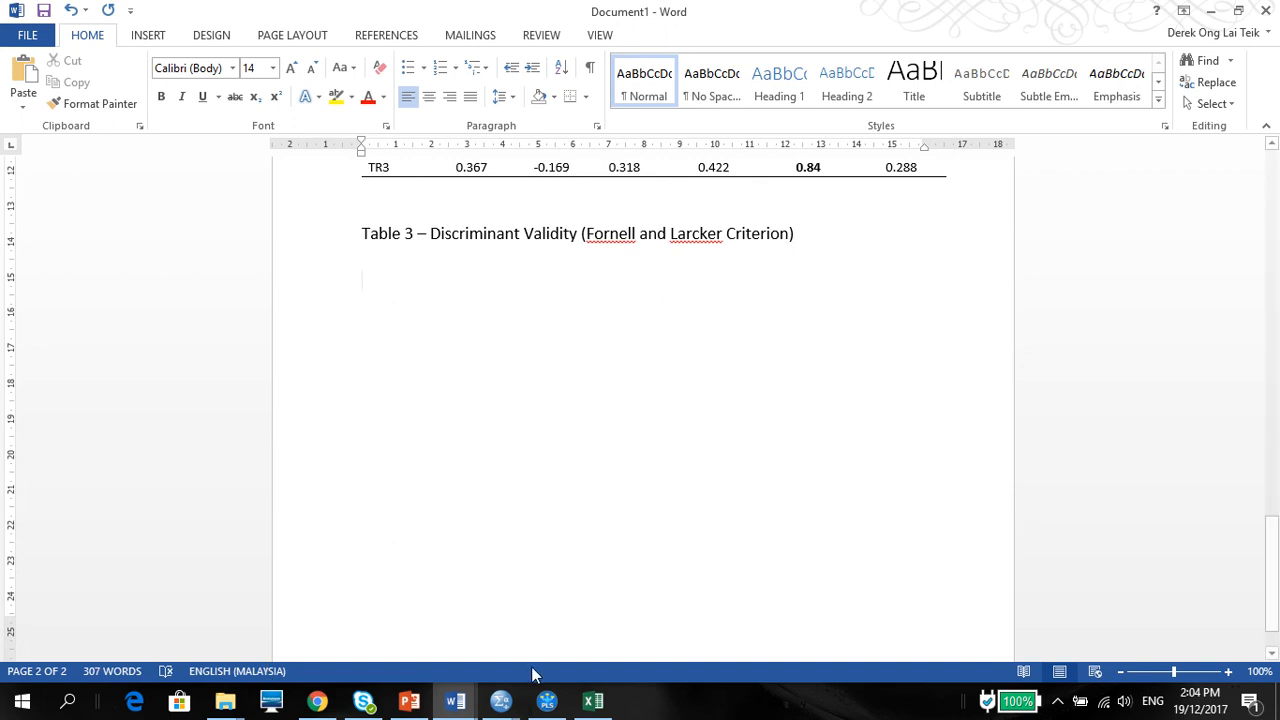
Step: Switch to SmartPLS, show the Fornell-Larcker Criterion results, and widen the Competitor Support column to show its full heading
{"action": "left_click", "coordinate": [547, 700]}
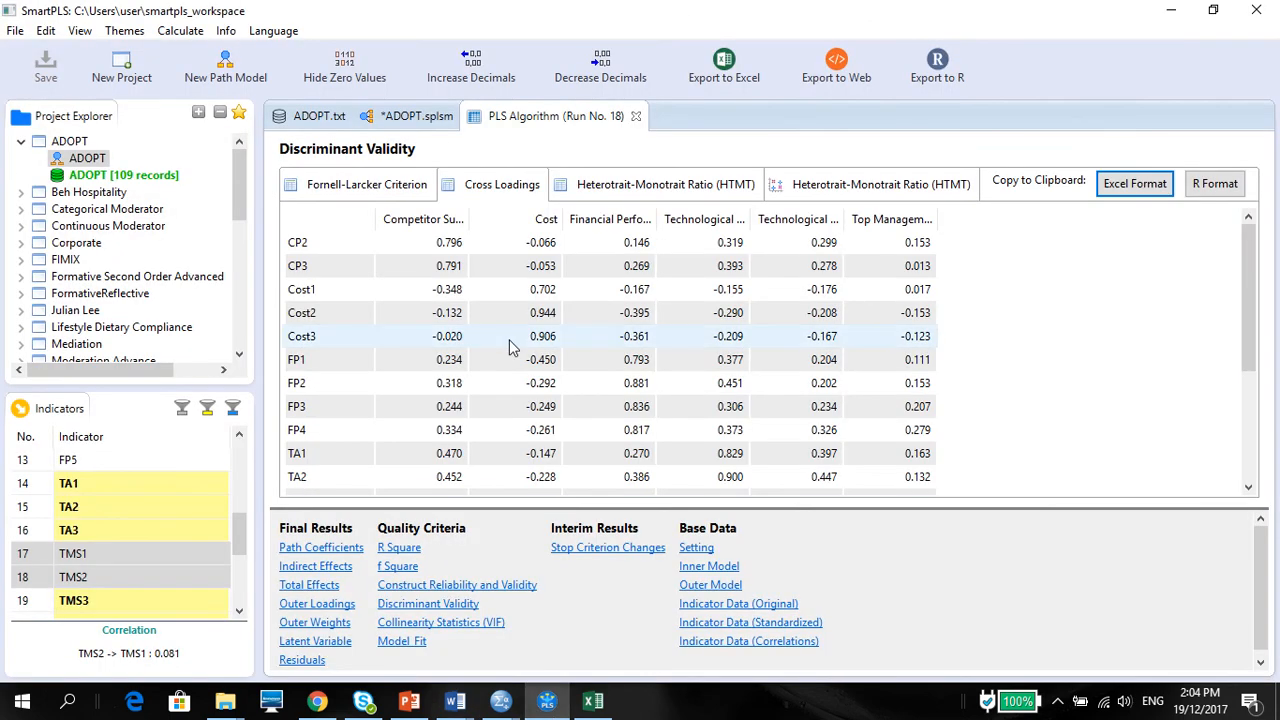
{"action": "left_click", "coordinate": [364, 187]}
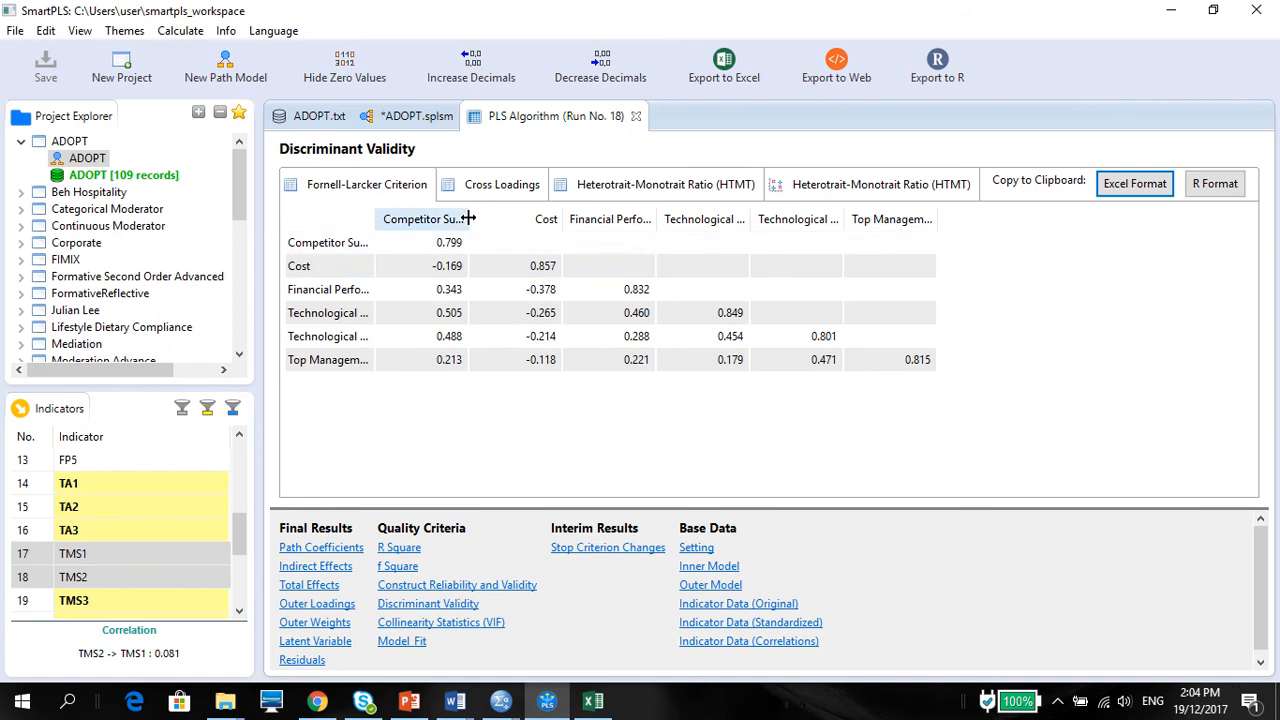
{"action": "left_click_drag", "start_coordinate": [468, 218], "coordinate": [487, 216]}
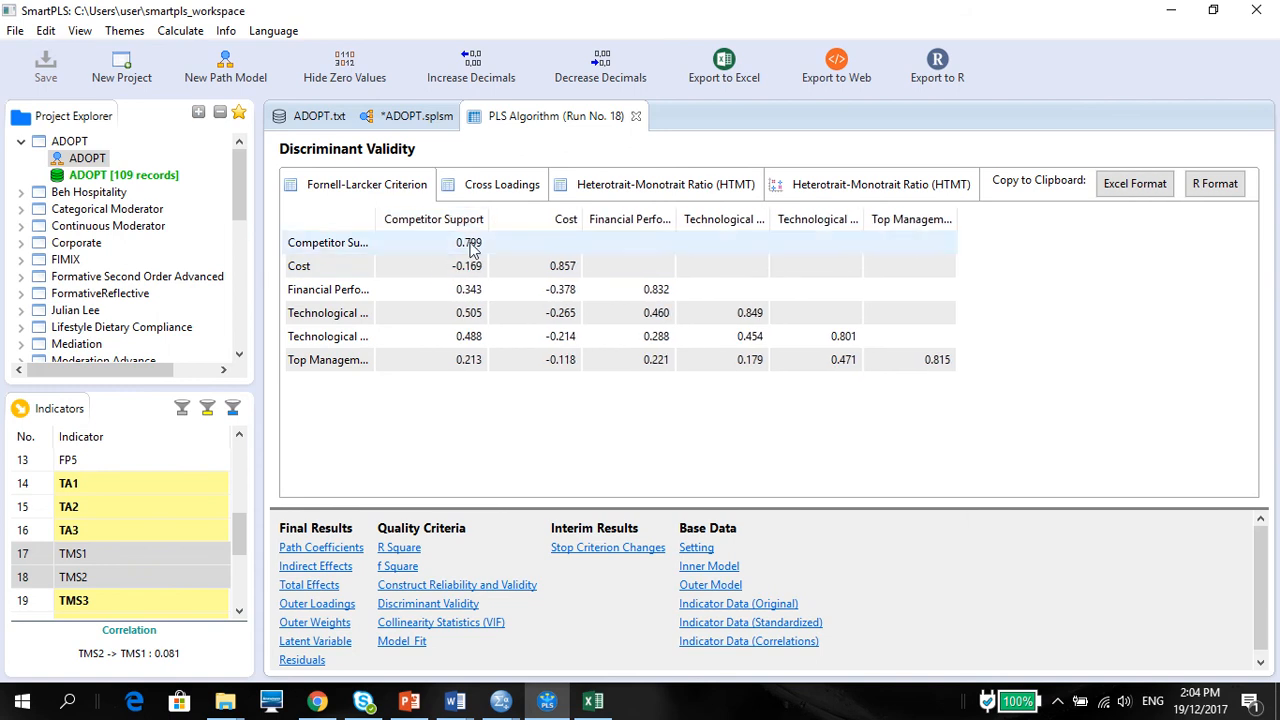
Step: Examine the diagonal values of the Fornell-Larcker table and the matching Competitor Support row and column
{"action": "left_click", "coordinate": [561, 263]}
{"action": "left_click", "coordinate": [651, 288]}
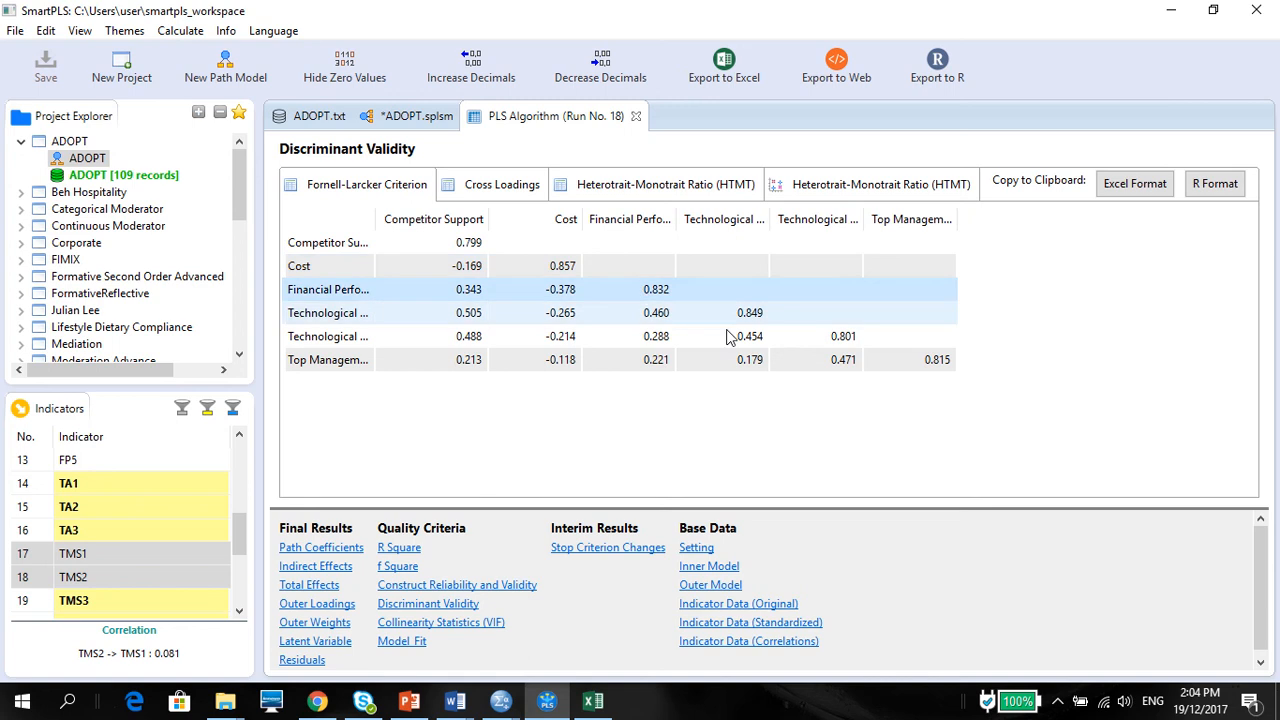
{"action": "left_click", "coordinate": [745, 314]}
{"action": "left_click", "coordinate": [840, 340]}
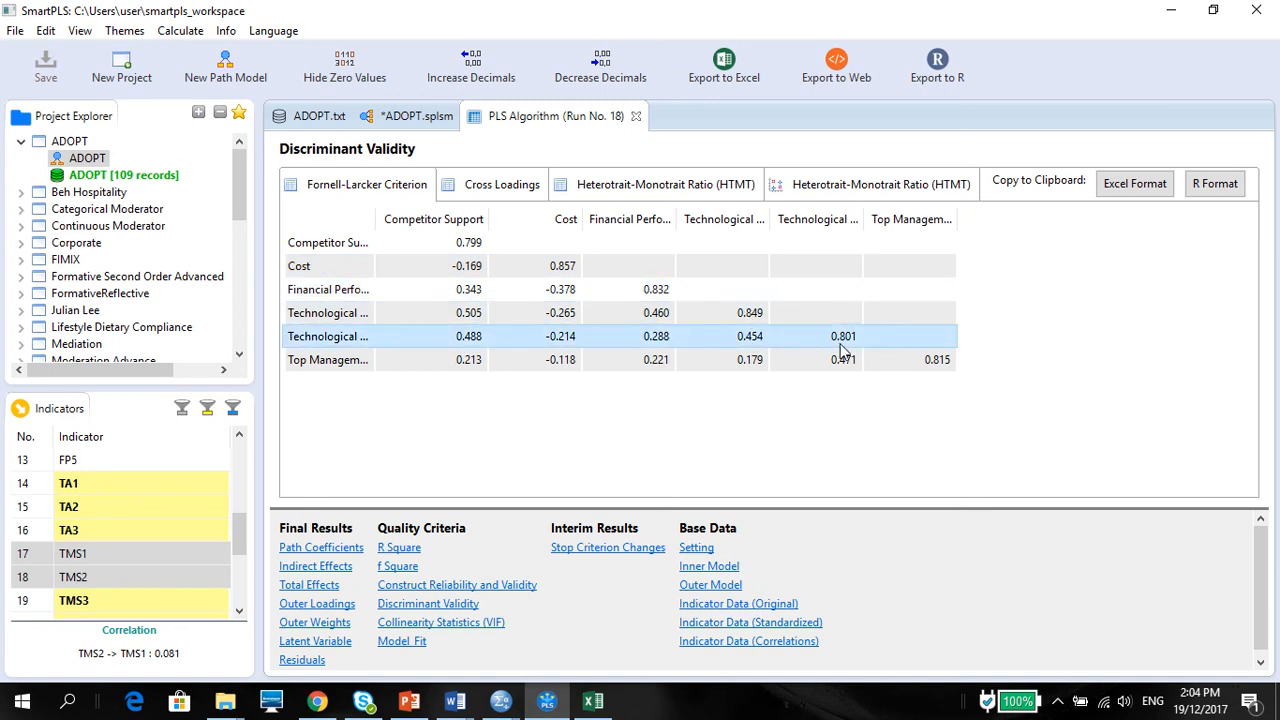
{"action": "left_click", "coordinate": [934, 364]}
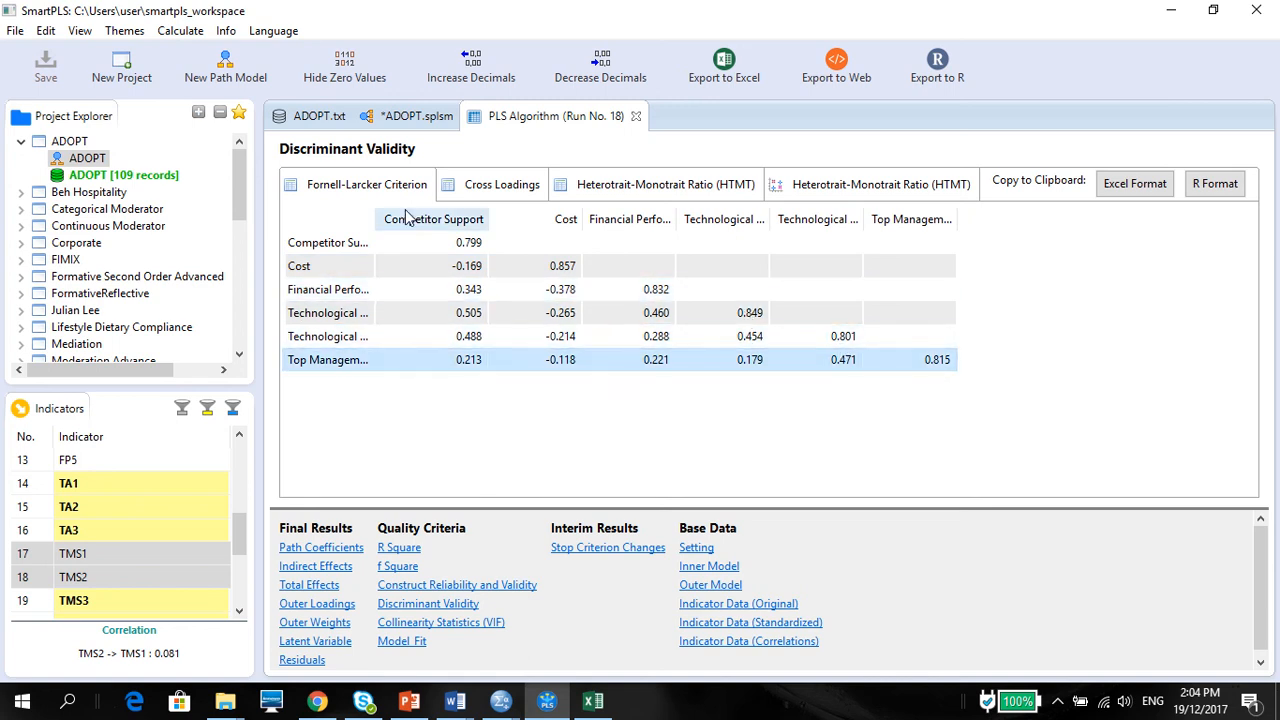
{"action": "left_click", "coordinate": [368, 243]}
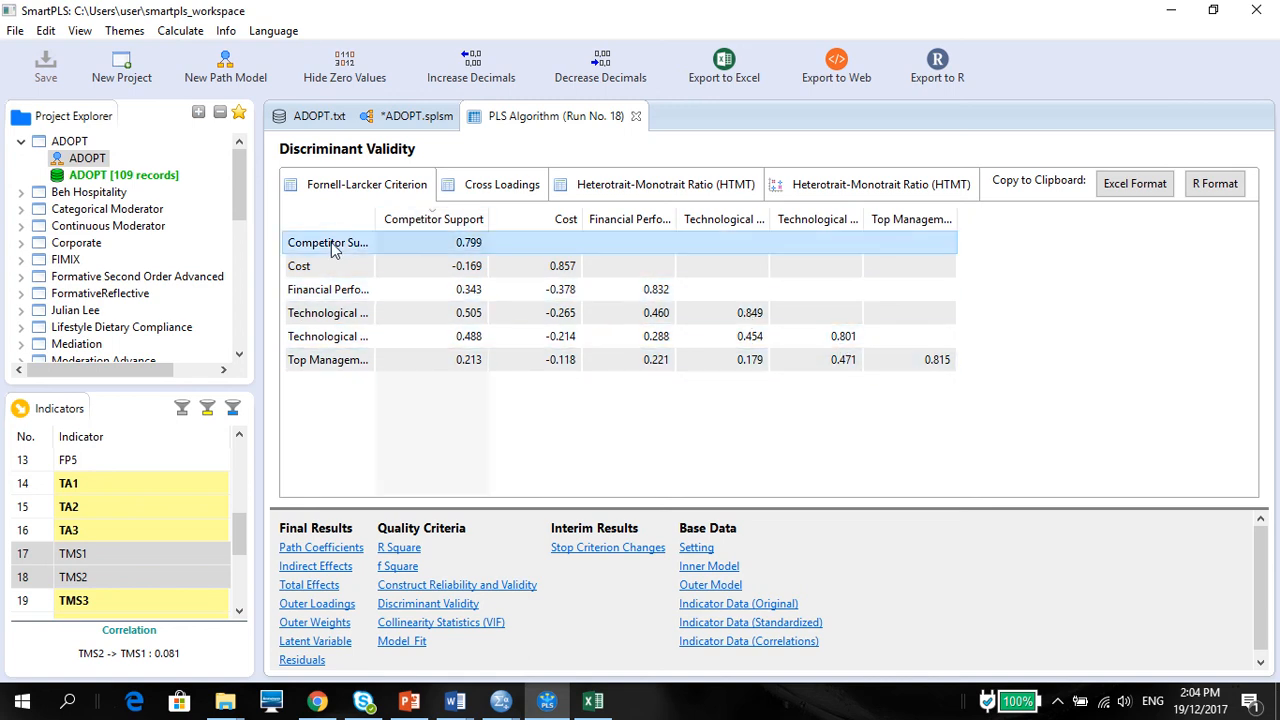
{"action": "left_click", "coordinate": [402, 217]}
{"action": "left_click", "coordinate": [329, 243]}
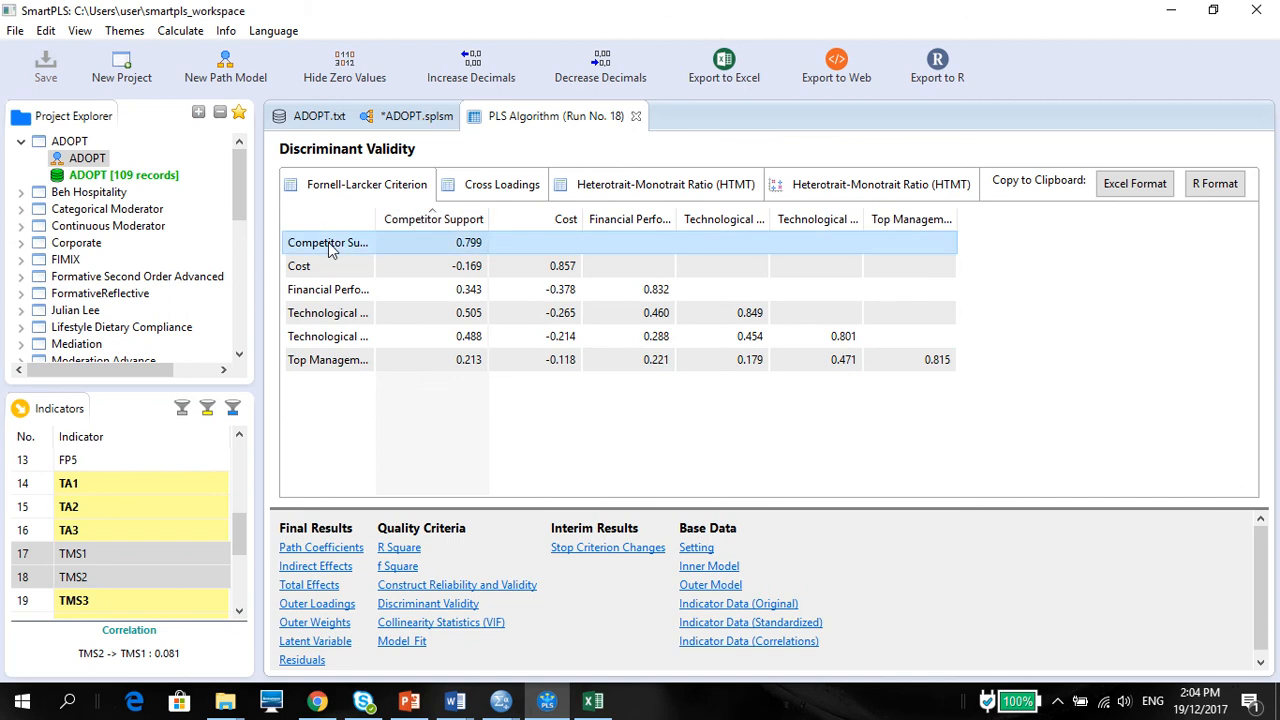
Step: Copy the Fornell-Larcker table in Excel format and paste it at cell J5 of the Discriminant Validity sheet in Excel
{"action": "left_click_drag", "start_coordinate": [376, 218], "coordinate": [397, 228]}
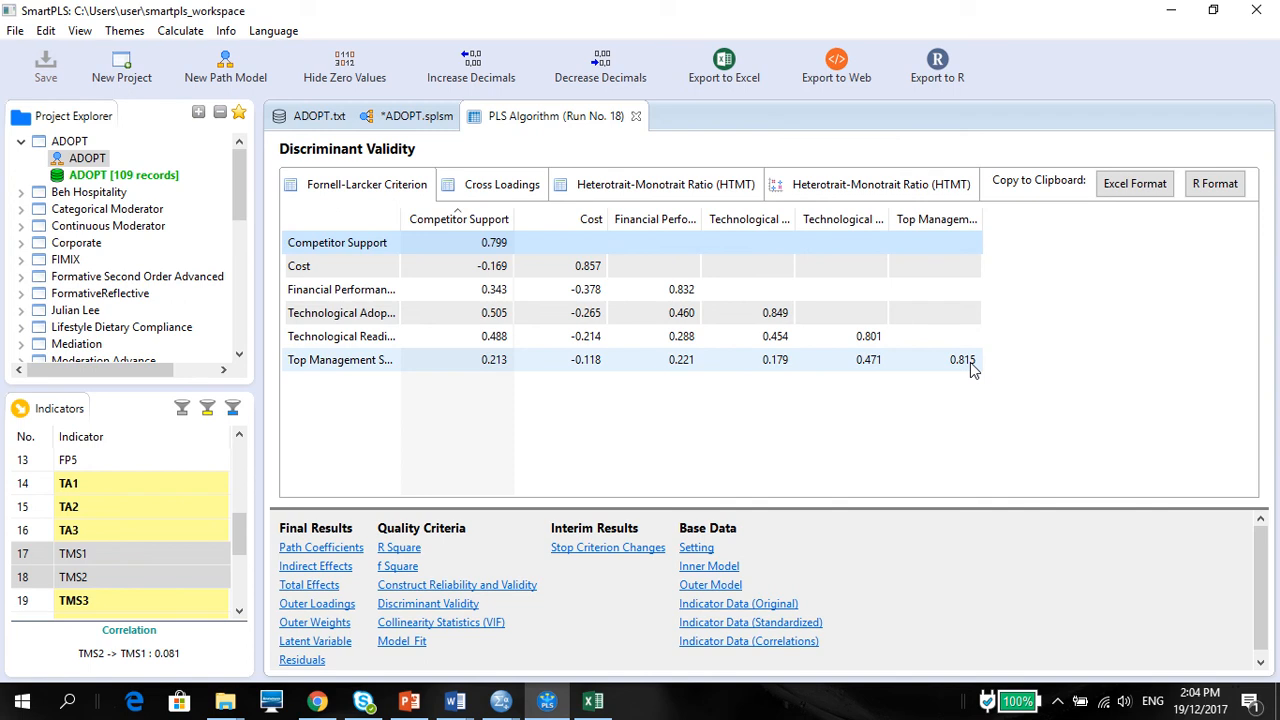
{"action": "left_click", "coordinate": [1113, 186]}
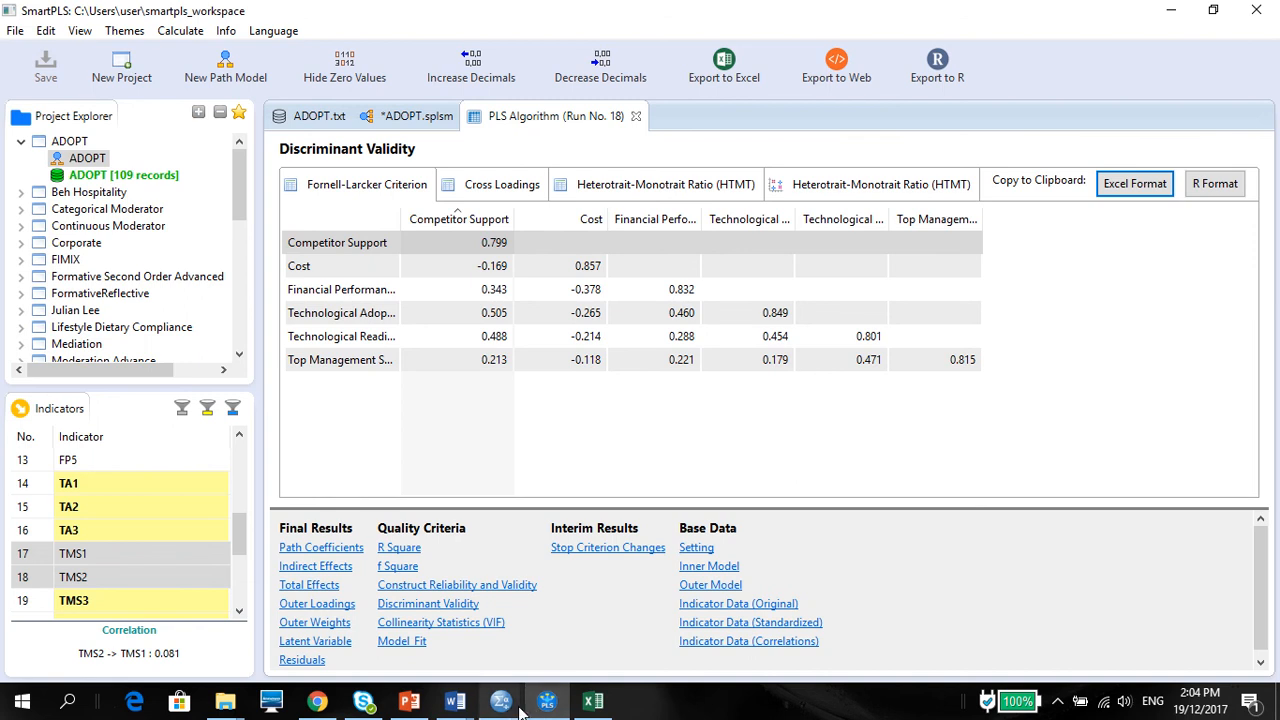
{"action": "left_click", "coordinate": [593, 701]}
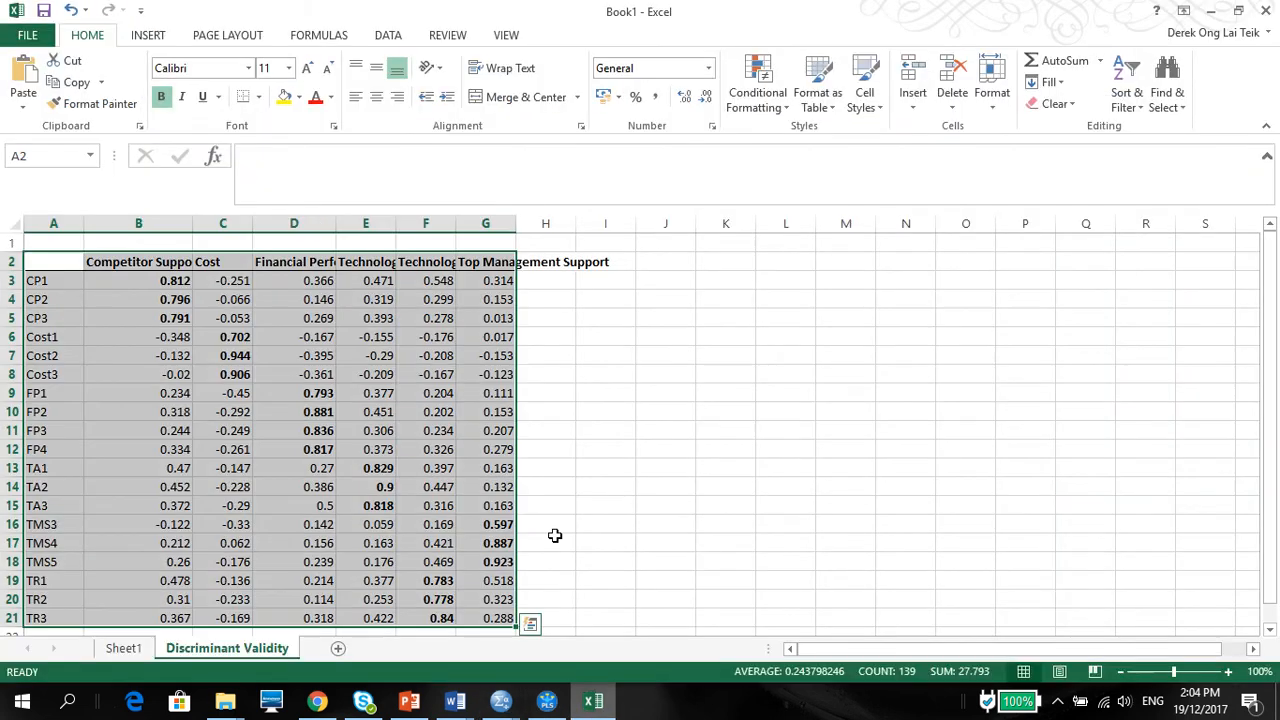
{"action": "left_click", "coordinate": [648, 312]}
{"action": "key", "text": "ctrl+v"}
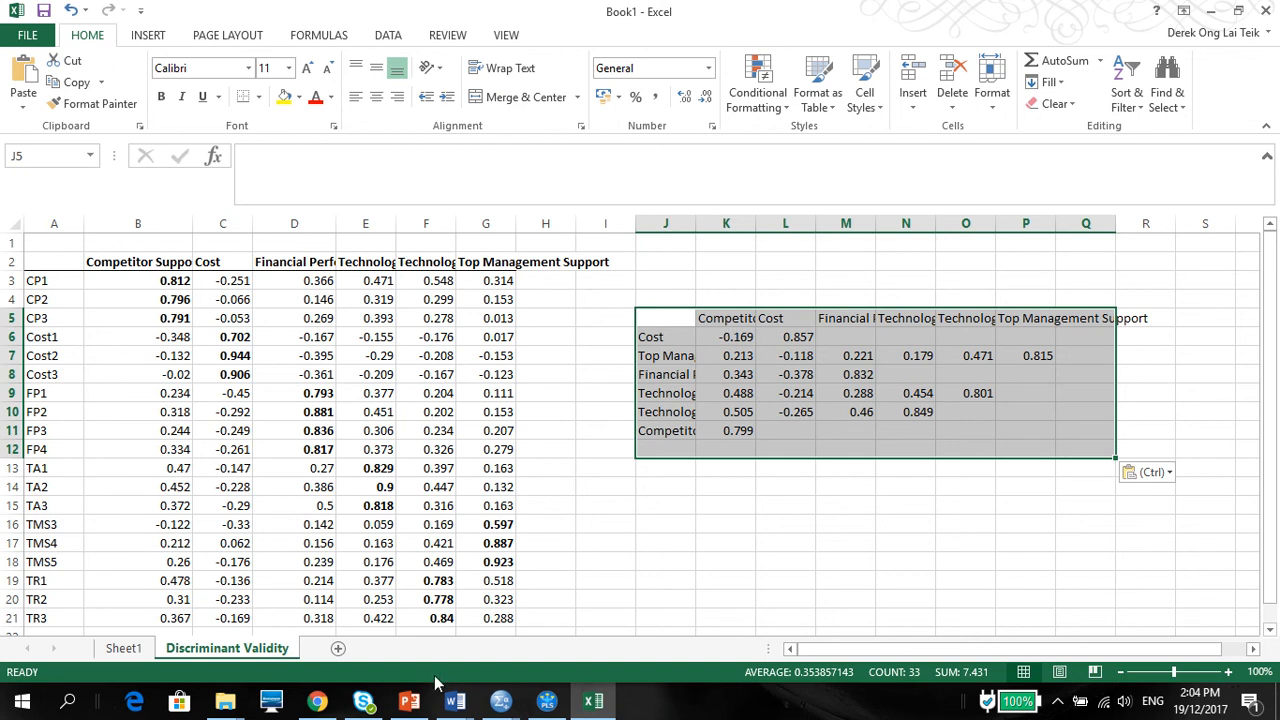
{"action": "mouse_move", "coordinate": [588, 706]}
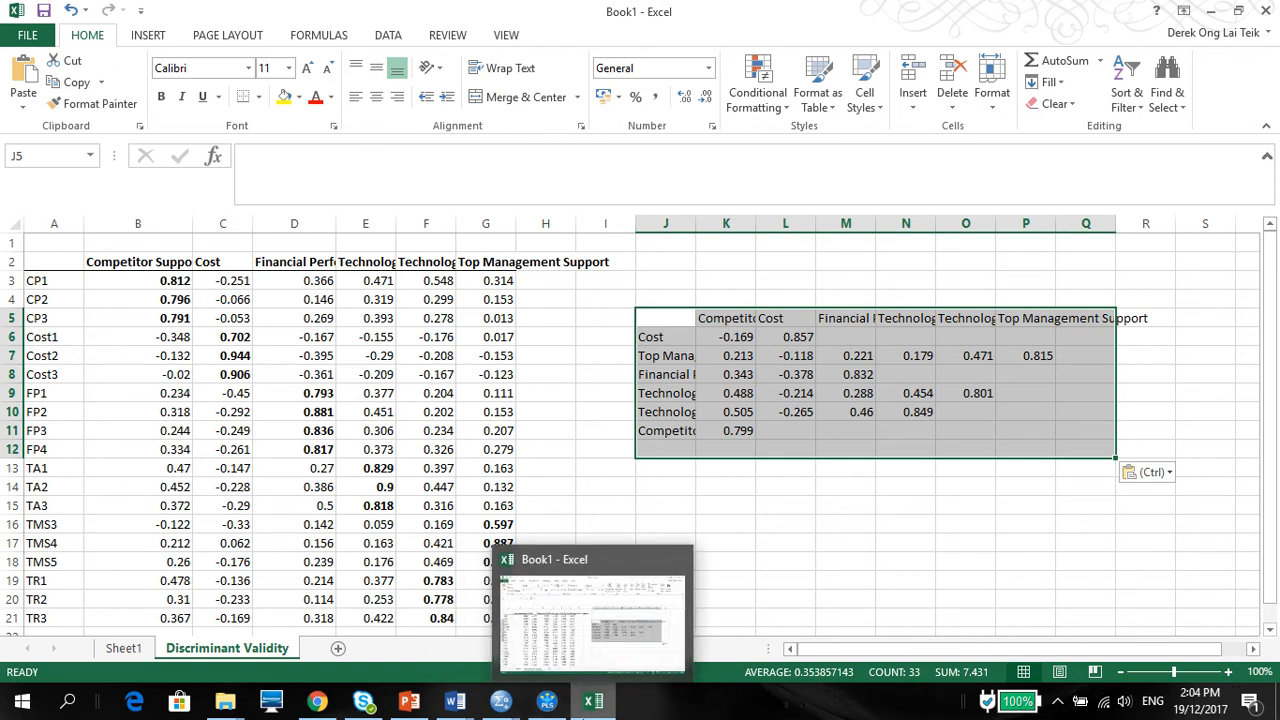
Step: Widen column K in Excel, switch to SmartPLS, and compare the Heterotrait-Monotrait Ratio table with the Fornell-Larcker Criterion table
{"action": "left_click_drag", "start_coordinate": [757, 224], "coordinate": [804, 220]}
{"action": "left_click", "coordinate": [548, 704]}
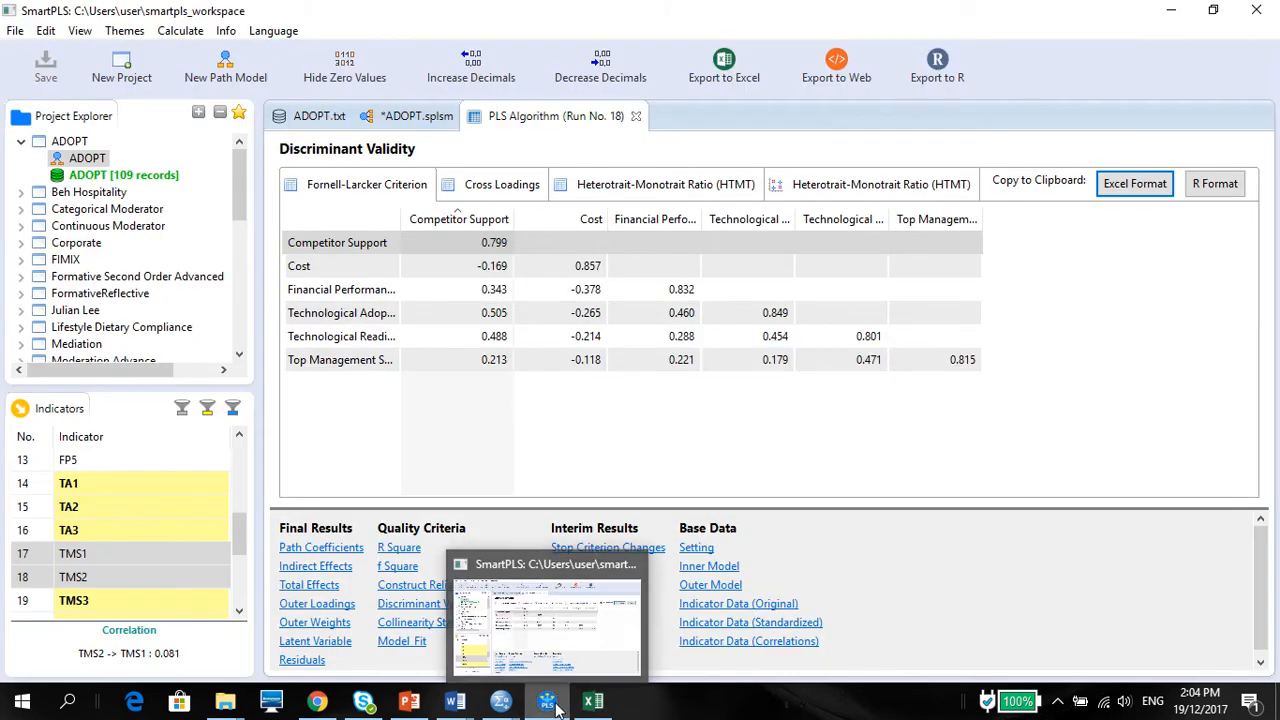
{"action": "left_click", "coordinate": [800, 420]}
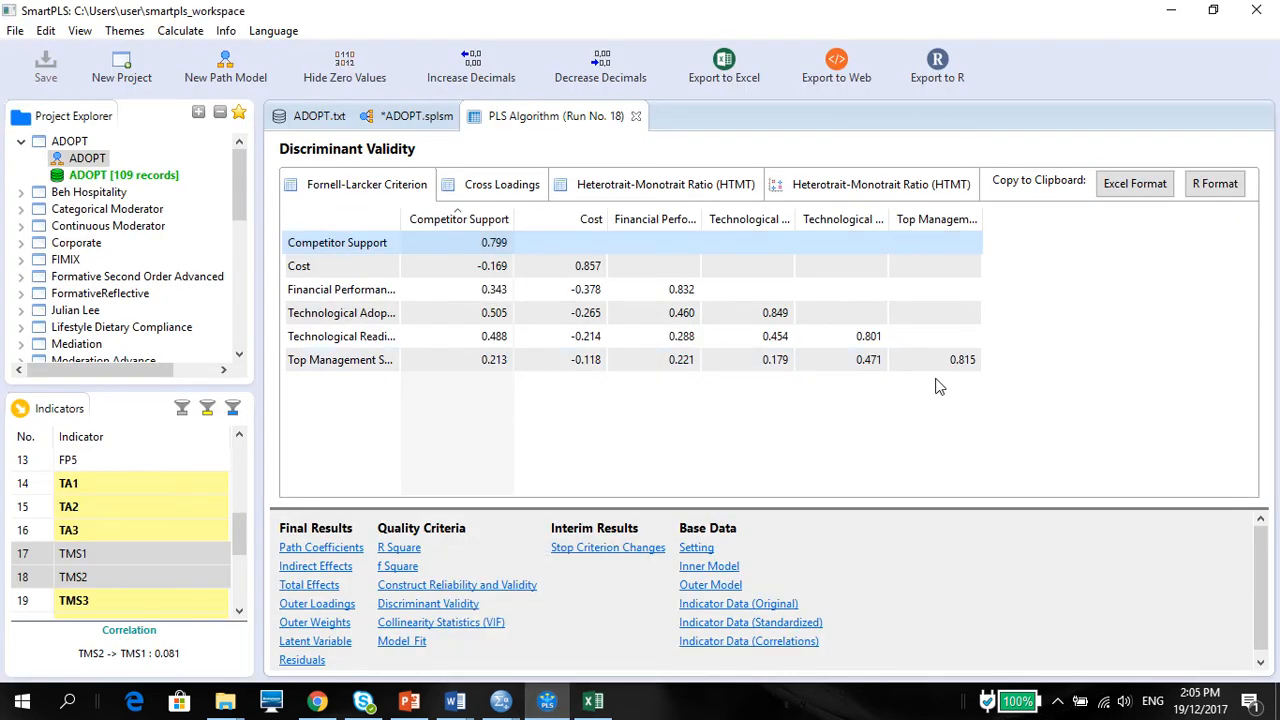
{"action": "left_click", "coordinate": [1181, 362]}
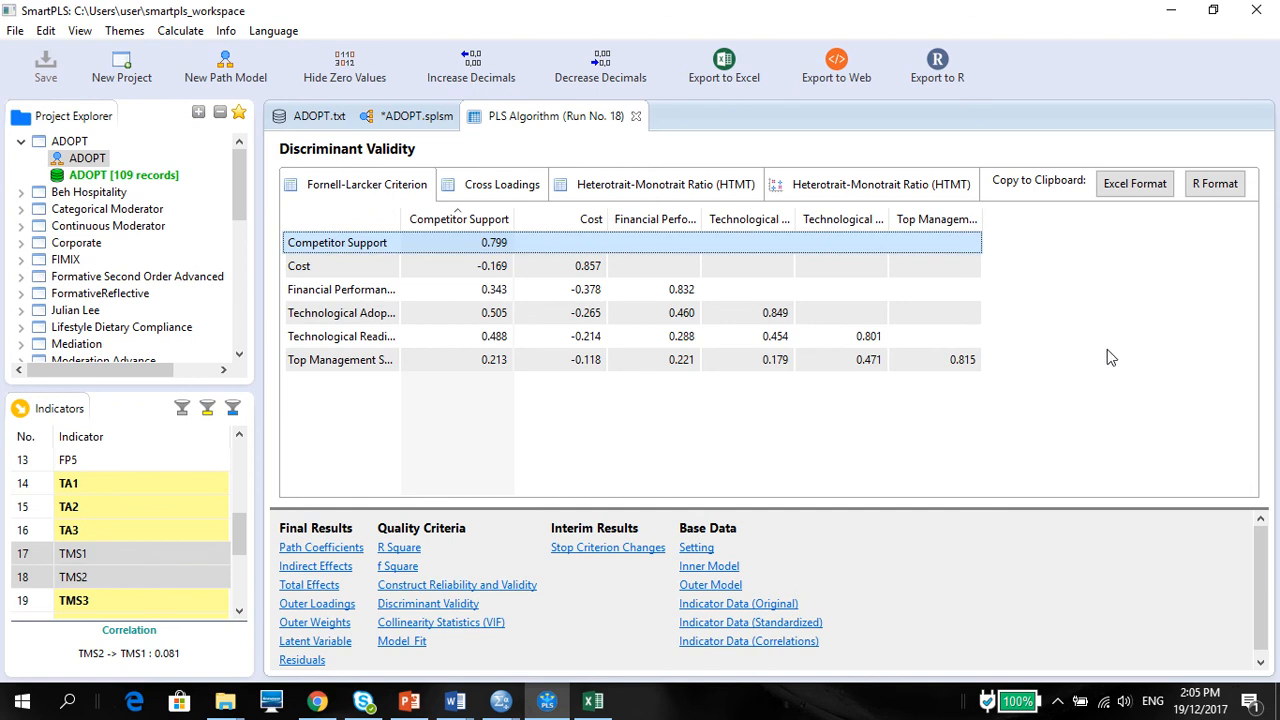
{"action": "left_click", "coordinate": [648, 190]}
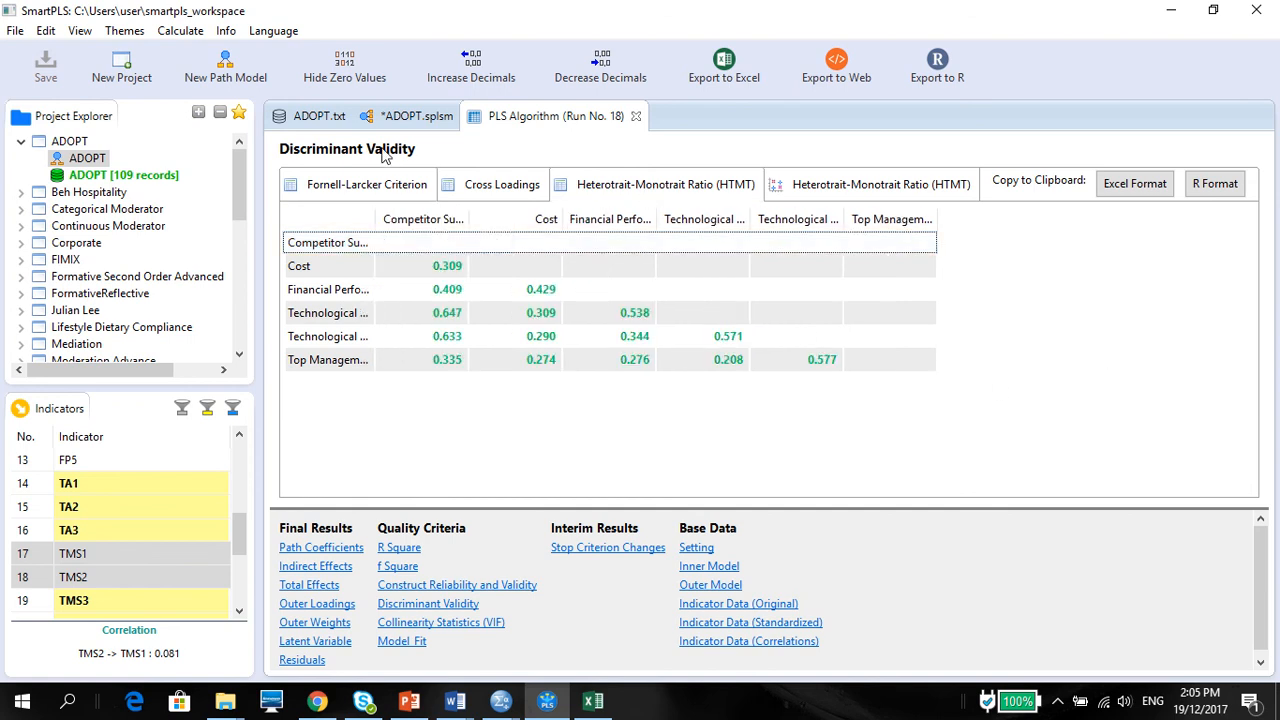
{"action": "left_click", "coordinate": [380, 190]}
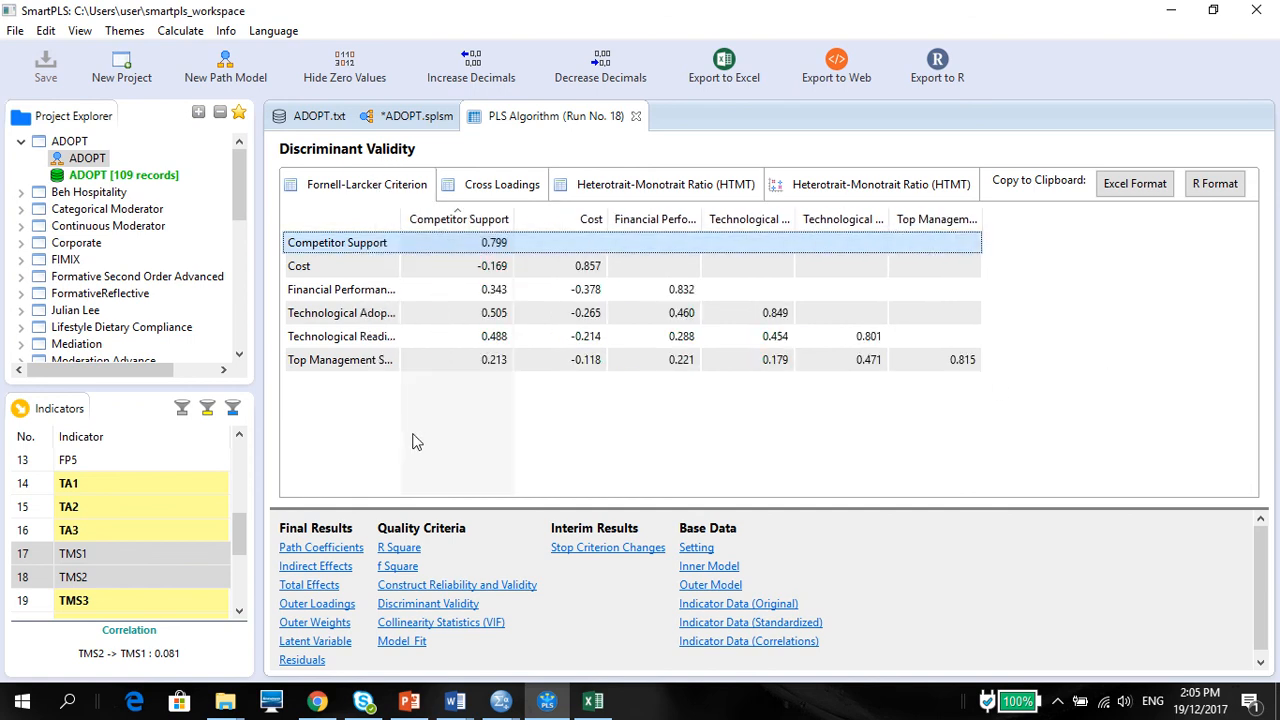
Step: Sort the Fornell-Larcker table by construct name and copy it again in Excel format
{"action": "left_click", "coordinate": [363, 337]}
{"action": "left_click", "coordinate": [362, 291]}
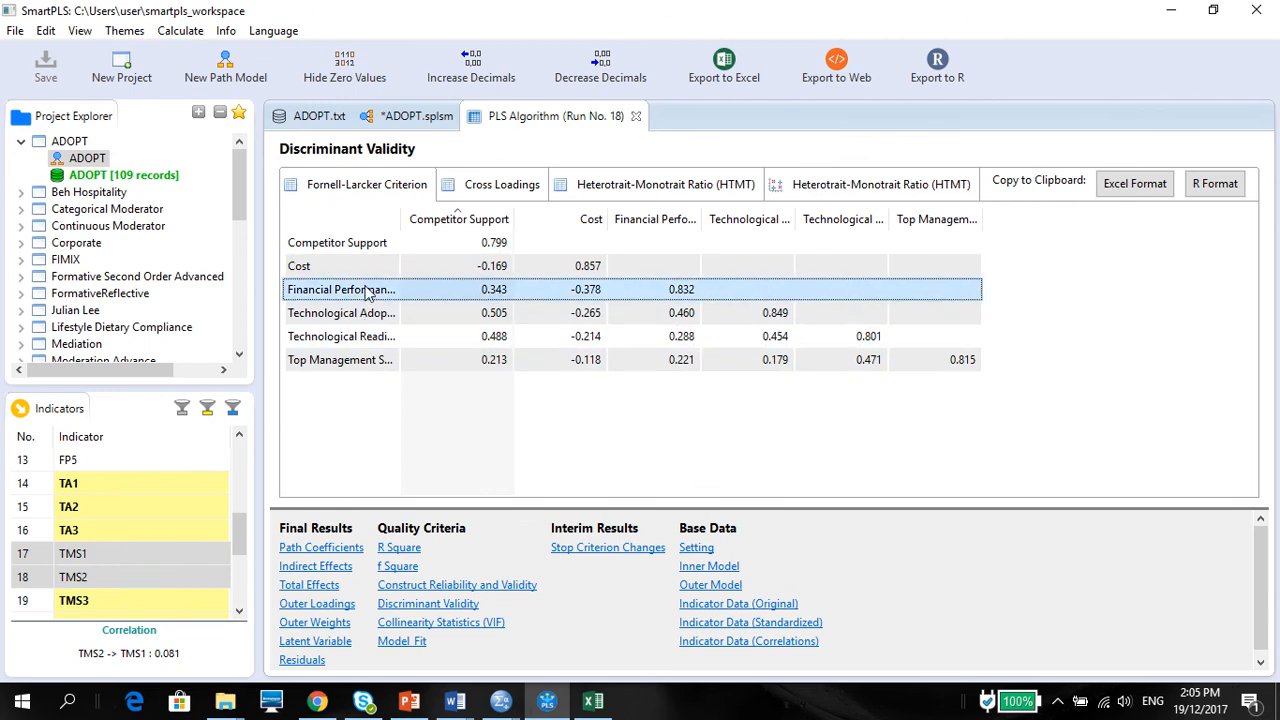
{"action": "left_click", "coordinate": [357, 241]}
{"action": "left_click", "coordinate": [355, 218]}
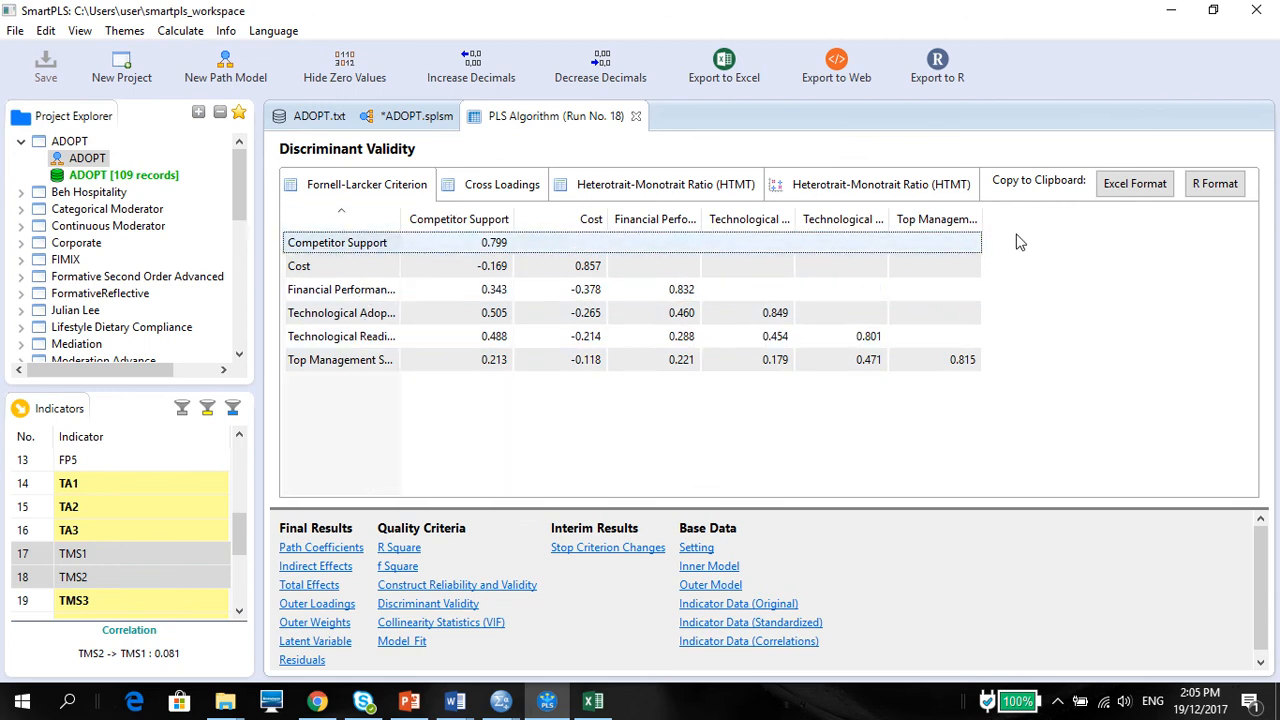
{"action": "left_click", "coordinate": [1118, 188]}
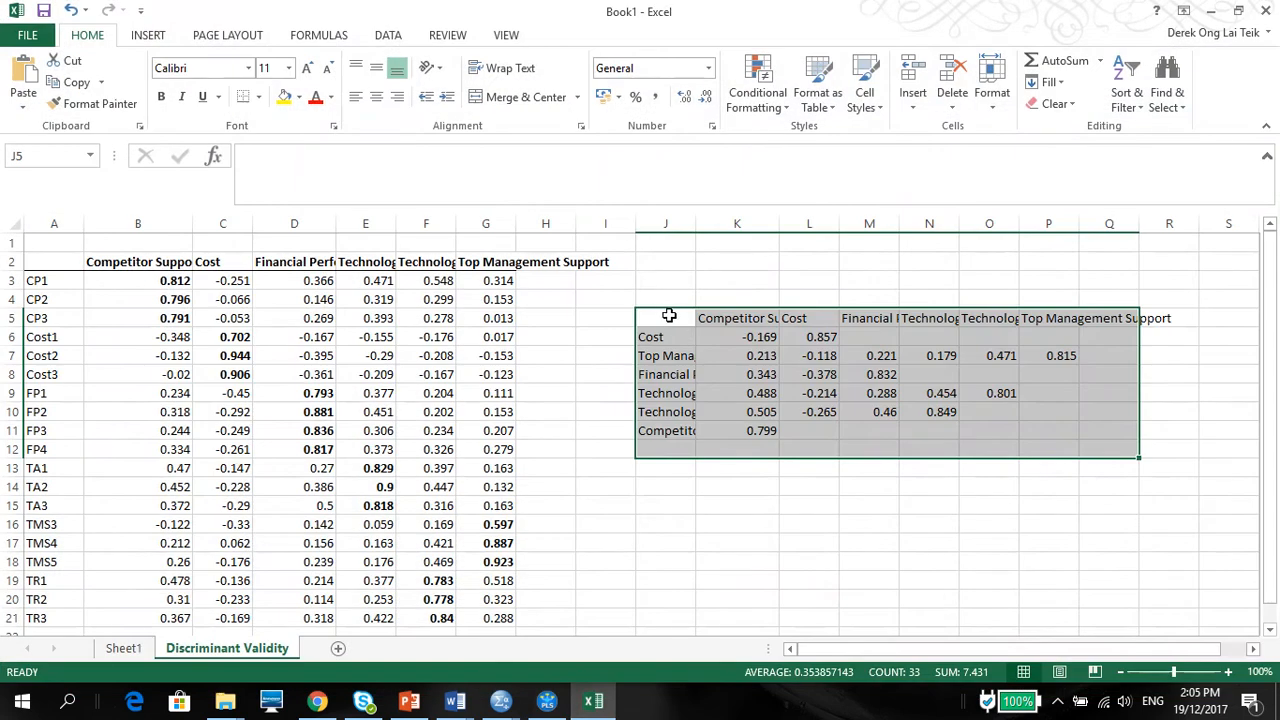
Step: Clear the old Fornell-Larcker table from J5:Q14 in Excel and paste the re-sorted one at cell J5
{"action": "left_click", "coordinate": [665, 316]}
{"action": "left_click_drag", "start_coordinate": [665, 316], "coordinate": [1131, 494]}
{"action": "key", "text": "Delete"}
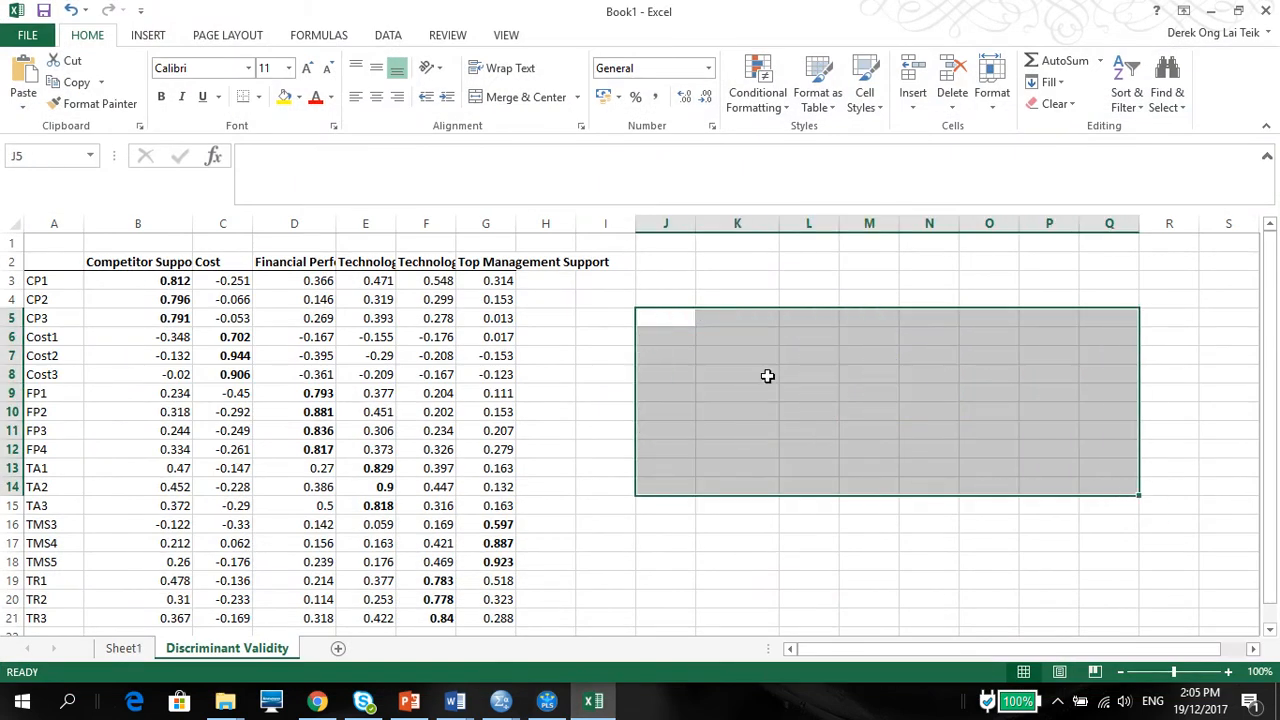
{"action": "left_click", "coordinate": [652, 320]}
{"action": "key", "text": "ctrl+v"}
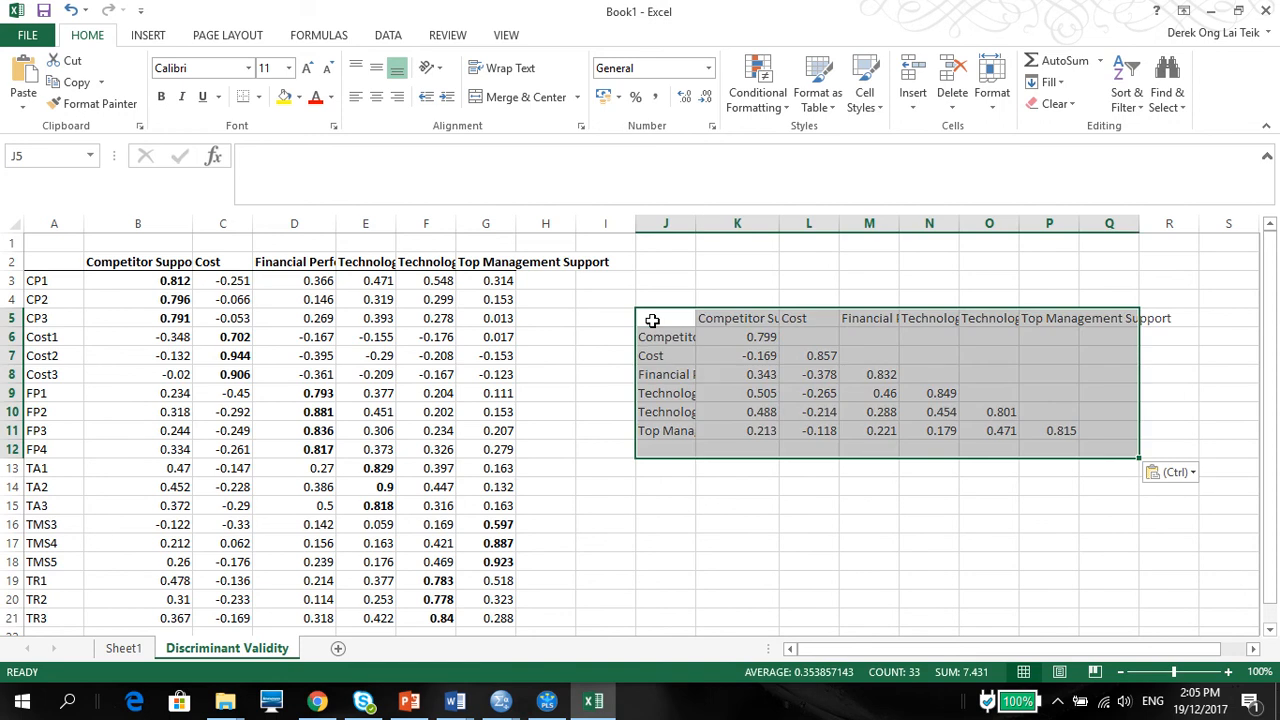
Step: Make the diagonal values of the Fornell-Larcker table bold, in cells K6, L7, M8, N9, O10 and P11
{"action": "left_click", "coordinate": [737, 337]}
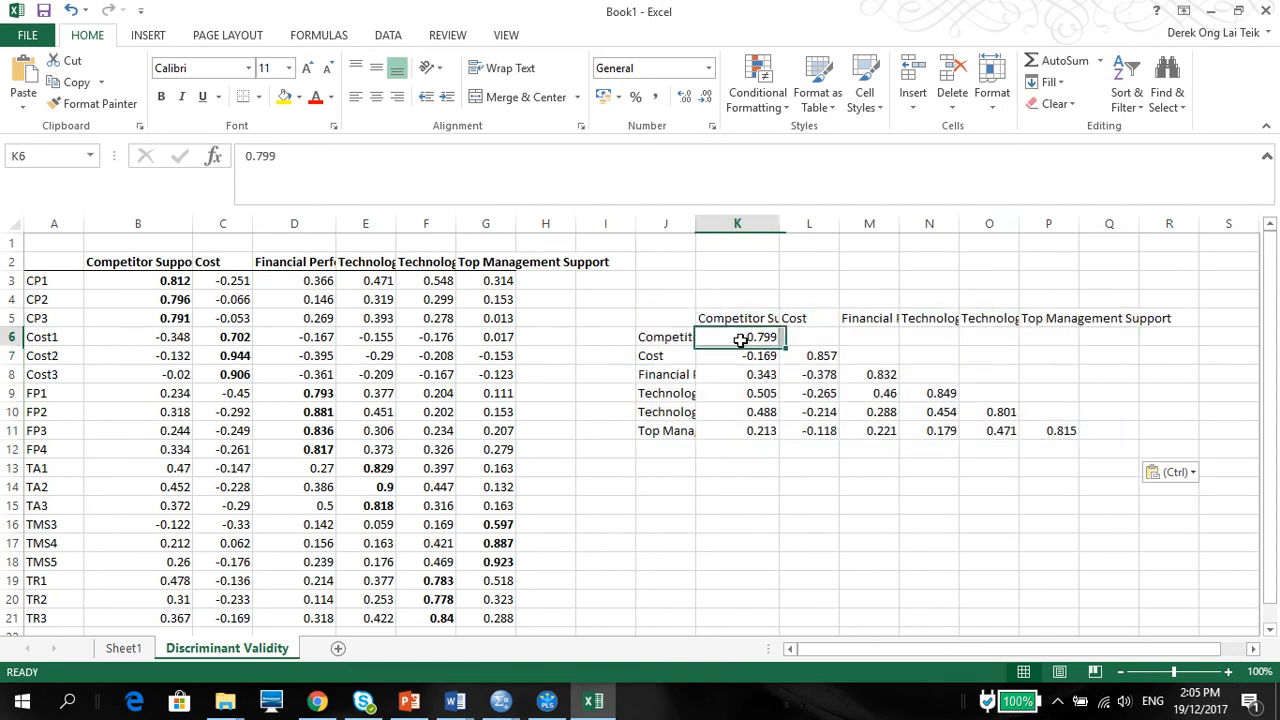
{"action": "left_click_drag", "start_coordinate": [758, 338], "coordinate": [806, 357]}
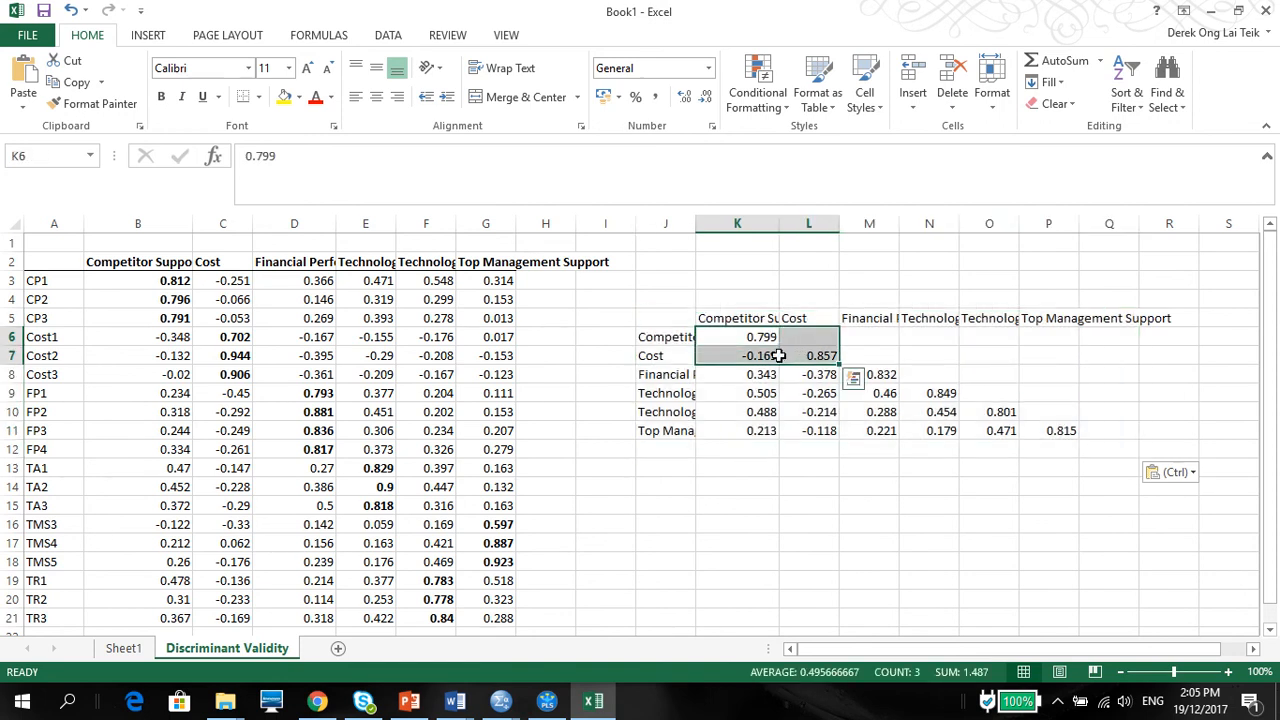
{"action": "left_click", "coordinate": [762, 339]}
{"action": "left_click", "coordinate": [824, 358], "text": "ctrl"}
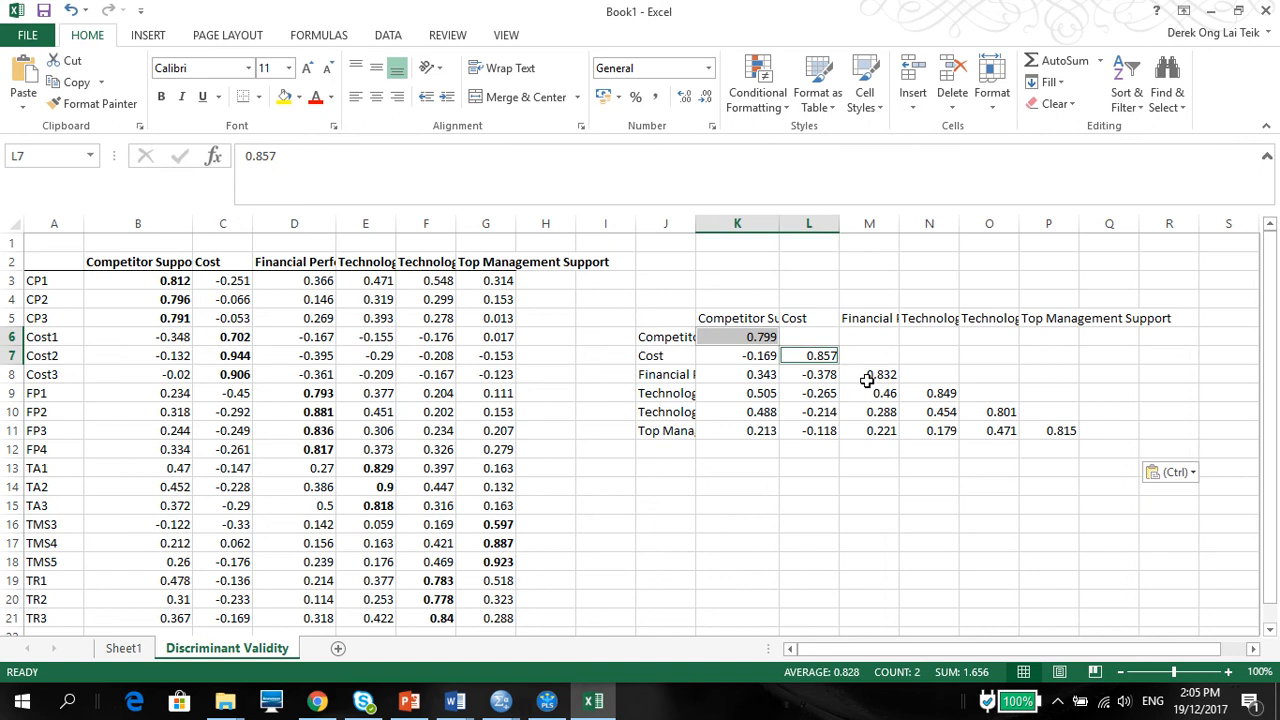
{"action": "left_click", "coordinate": [866, 375], "text": "ctrl"}
{"action": "left_click", "coordinate": [948, 393], "text": "ctrl"}
{"action": "left_click", "coordinate": [985, 411], "text": "ctrl"}
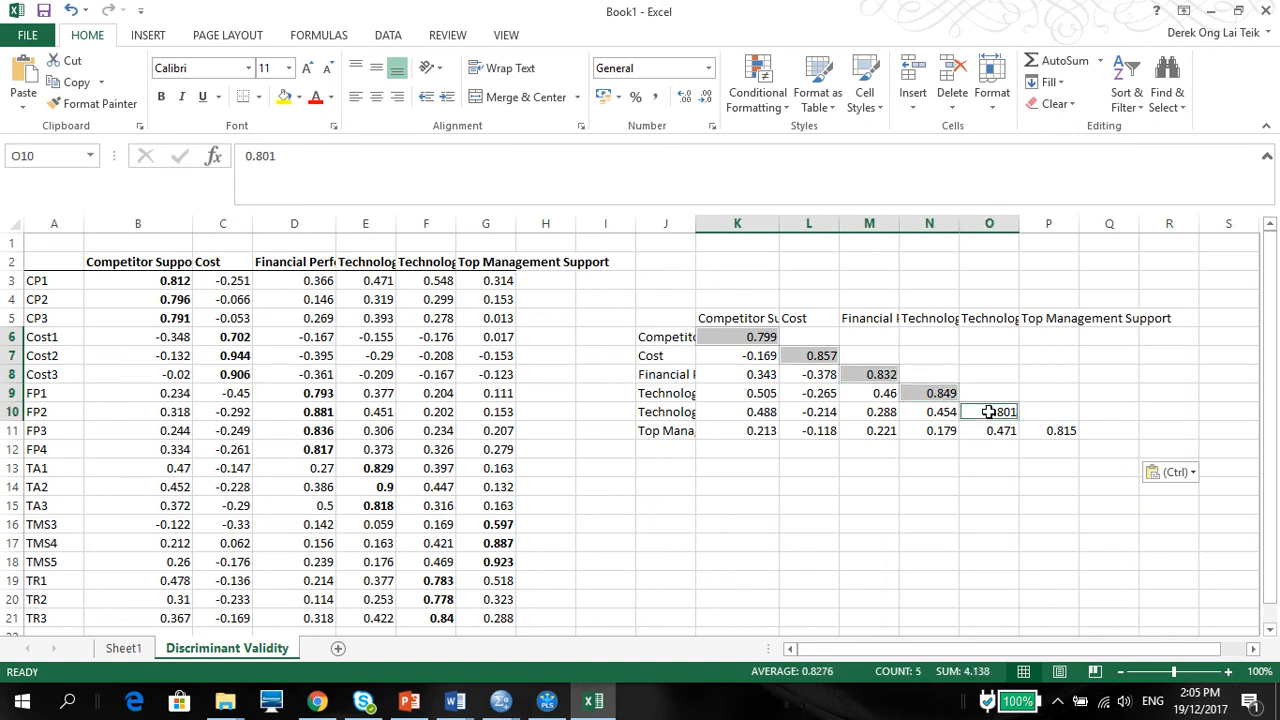
{"action": "left_click", "coordinate": [1062, 431], "text": "ctrl"}
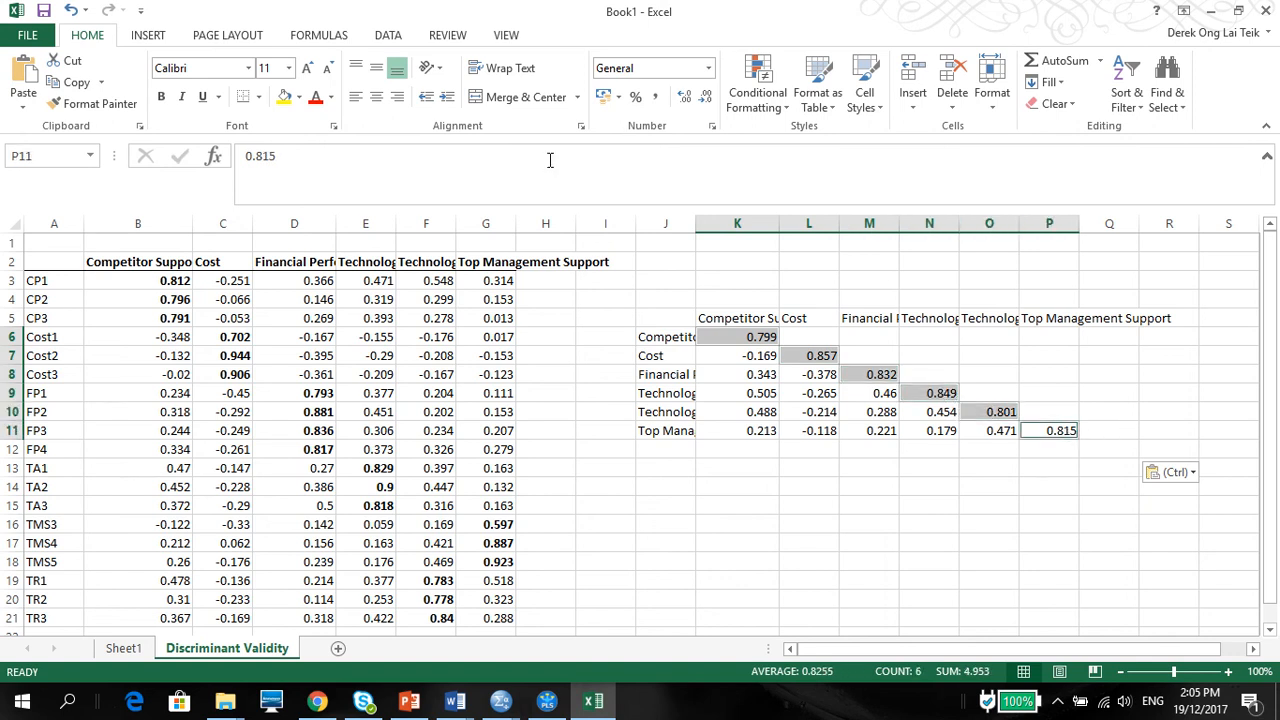
{"action": "left_click", "coordinate": [162, 97]}
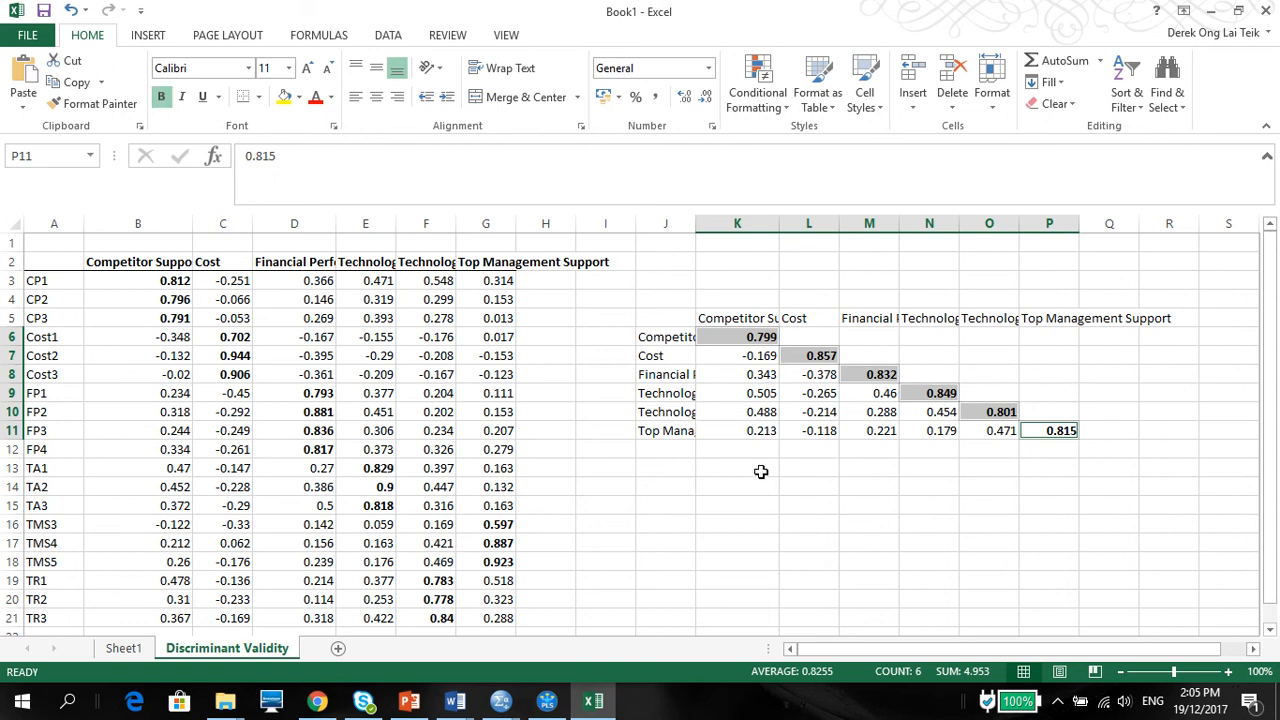
{"action": "left_click_drag", "start_coordinate": [664, 310], "coordinate": [1110, 428]}
{"action": "key", "text": "ctrl+c"}
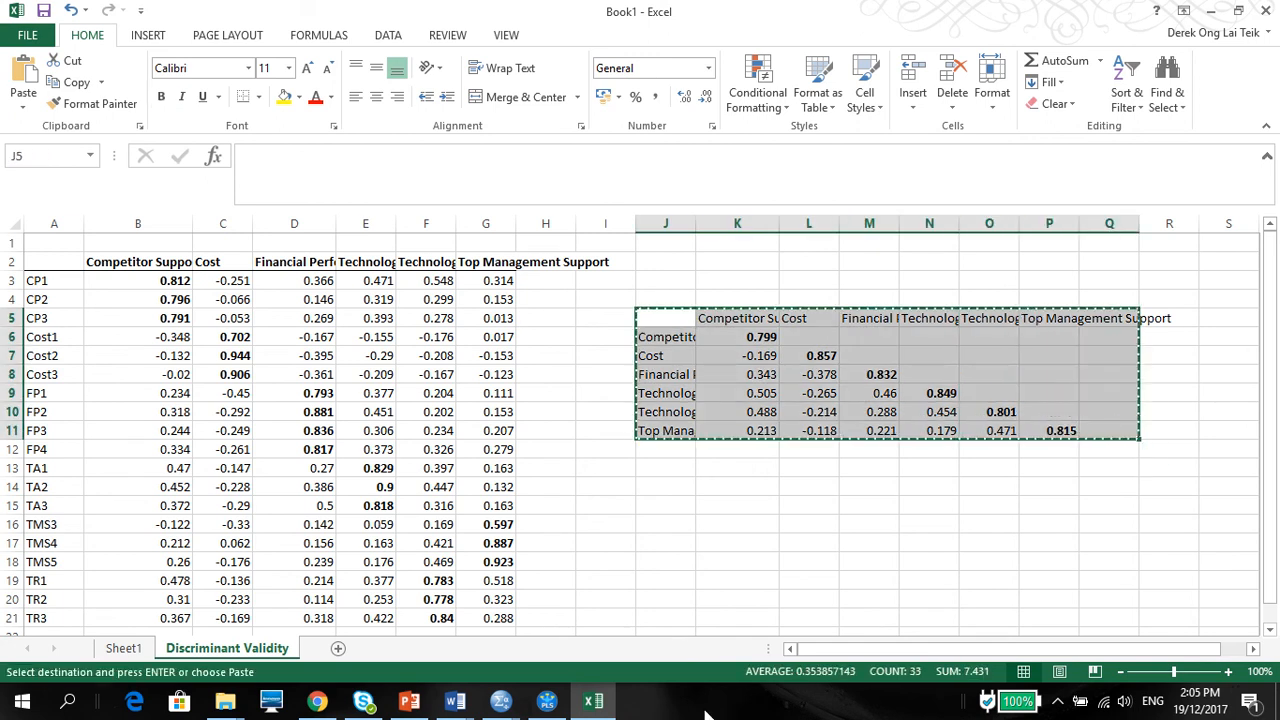
{"action": "left_click", "coordinate": [727, 449]}
{"action": "left_click", "coordinate": [652, 324]}
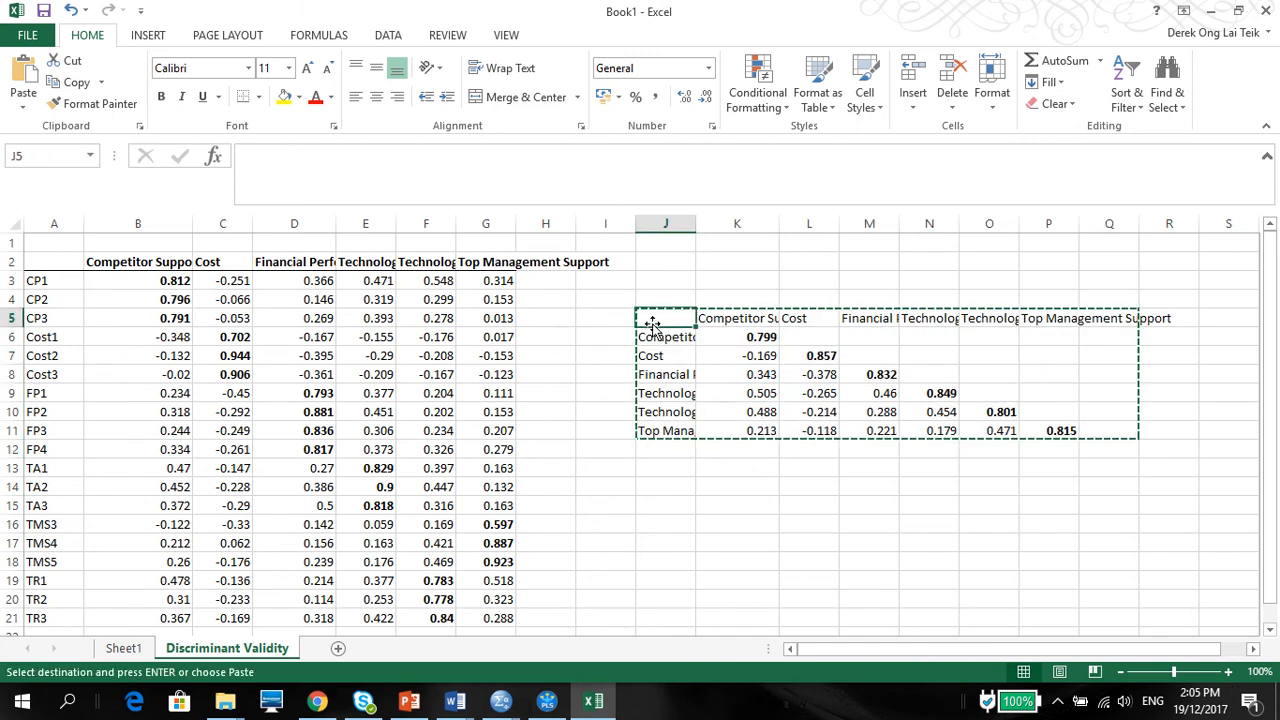
{"action": "left_click_drag", "start_coordinate": [652, 327], "coordinate": [997, 435]}
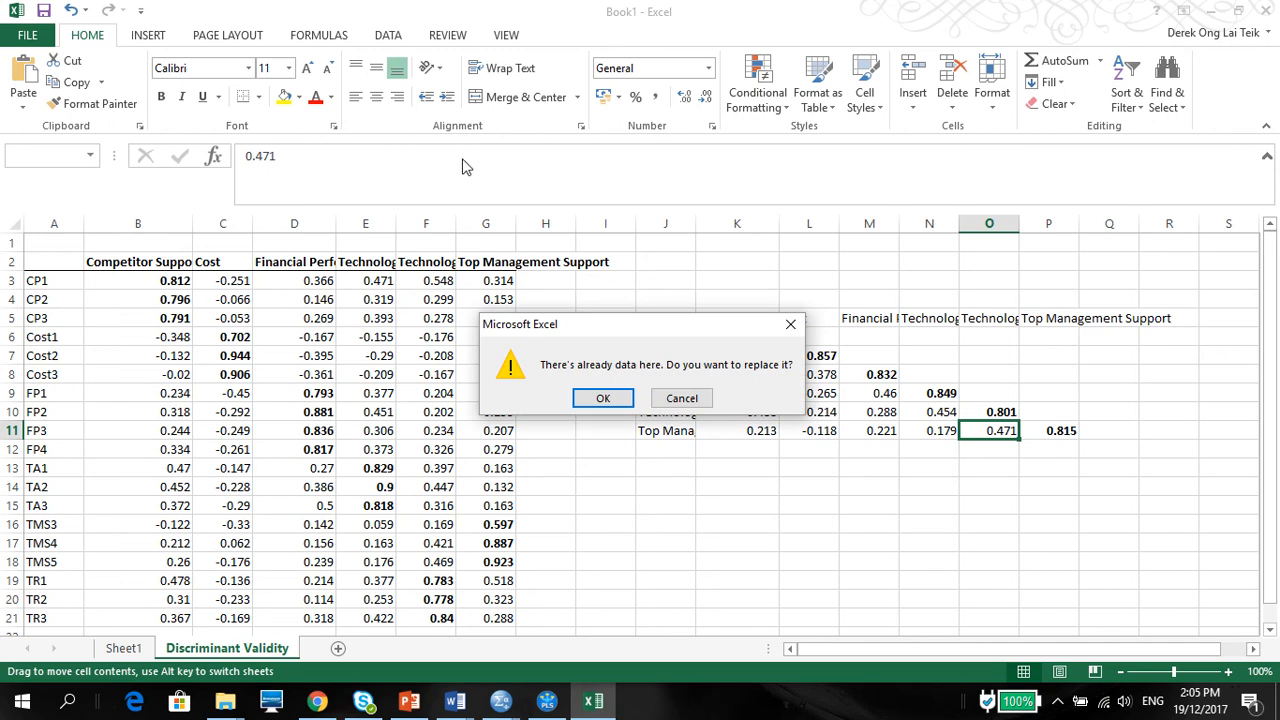
{"action": "left_click", "coordinate": [681, 398]}
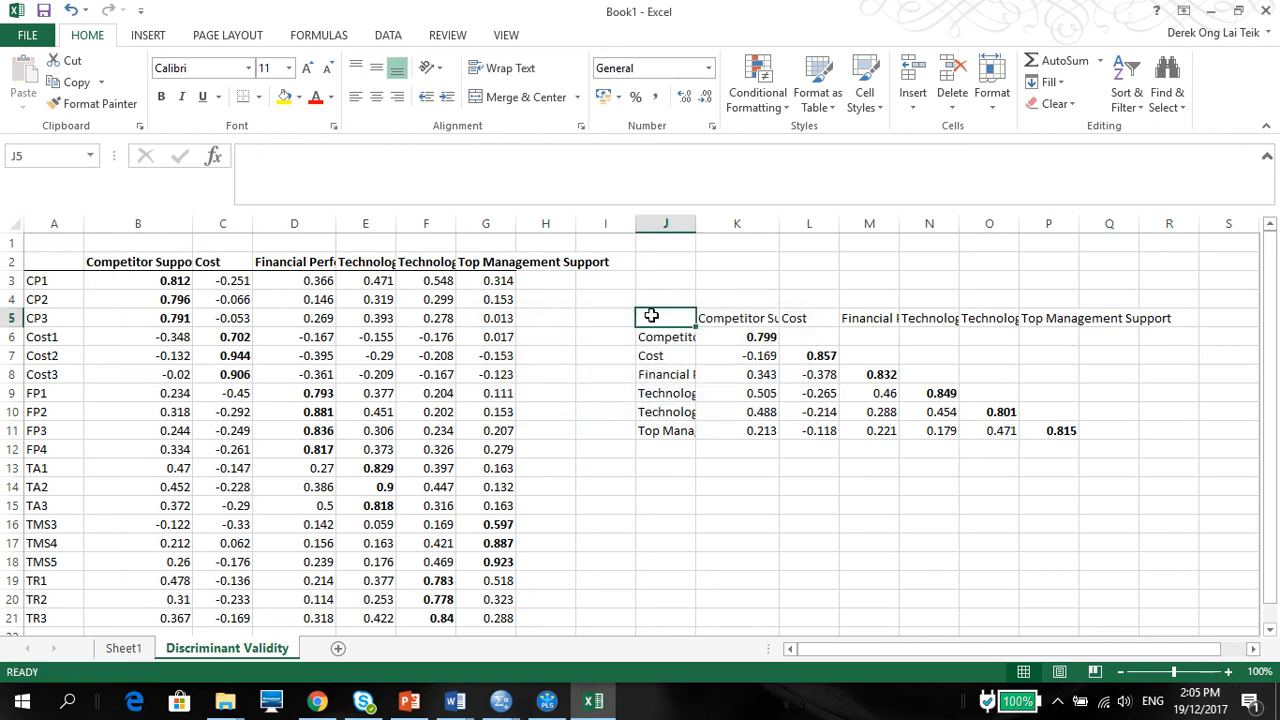
Step: Copy the Fornell-Larcker table in J5:P11 and paste it under the Table 3 title in the Word document
{"action": "left_click_drag", "start_coordinate": [649, 318], "coordinate": [1039, 428]}
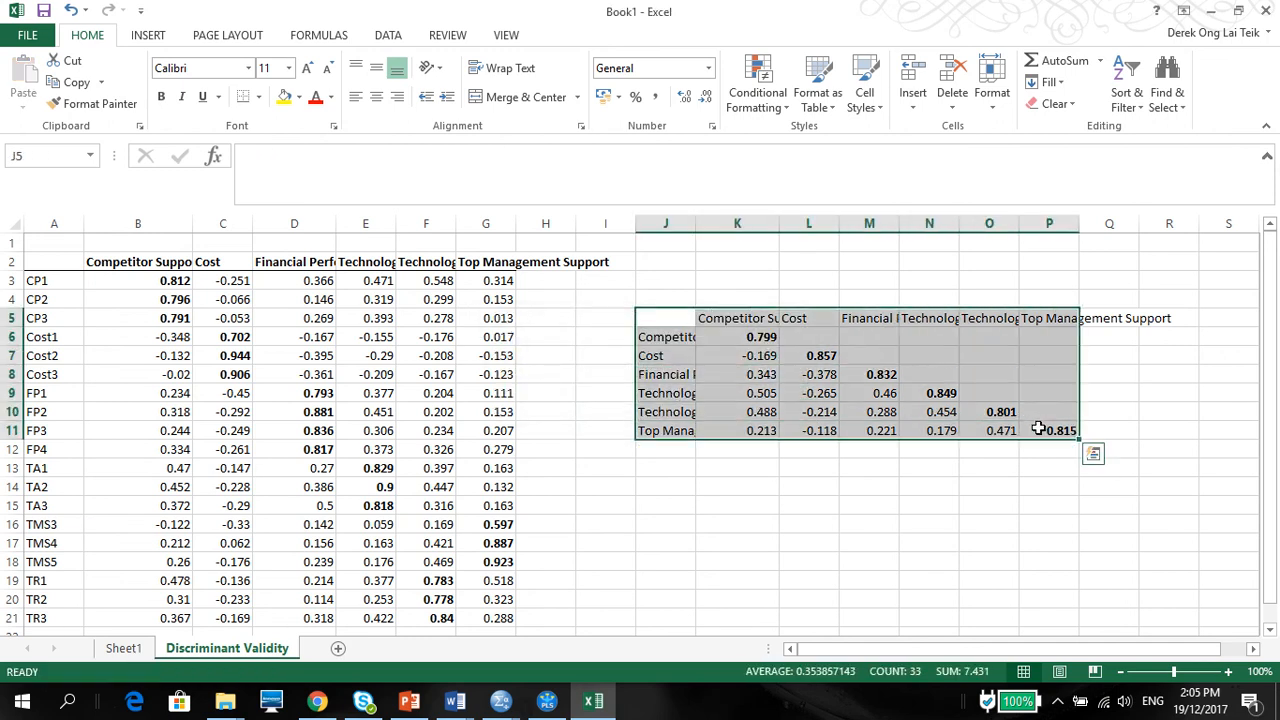
{"action": "key", "text": "ctrl+c"}
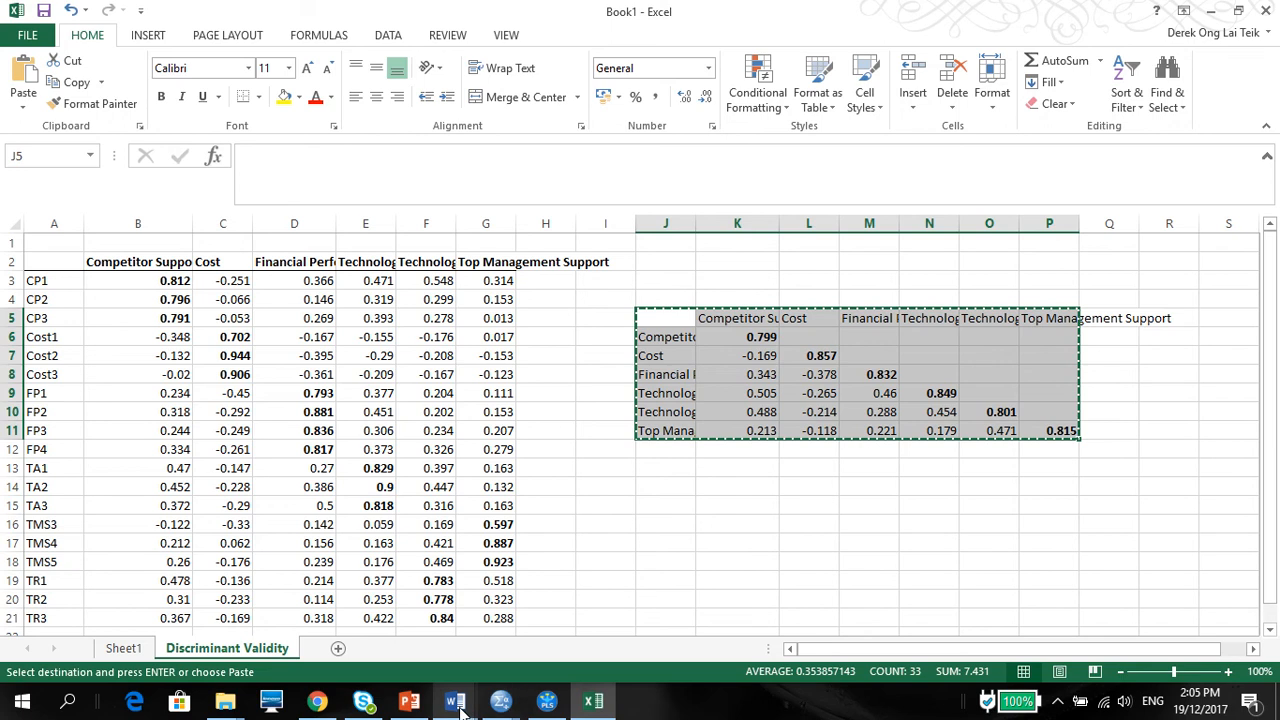
{"action": "mouse_move", "coordinate": [455, 700]}
{"action": "left_click", "coordinate": [432, 651]}
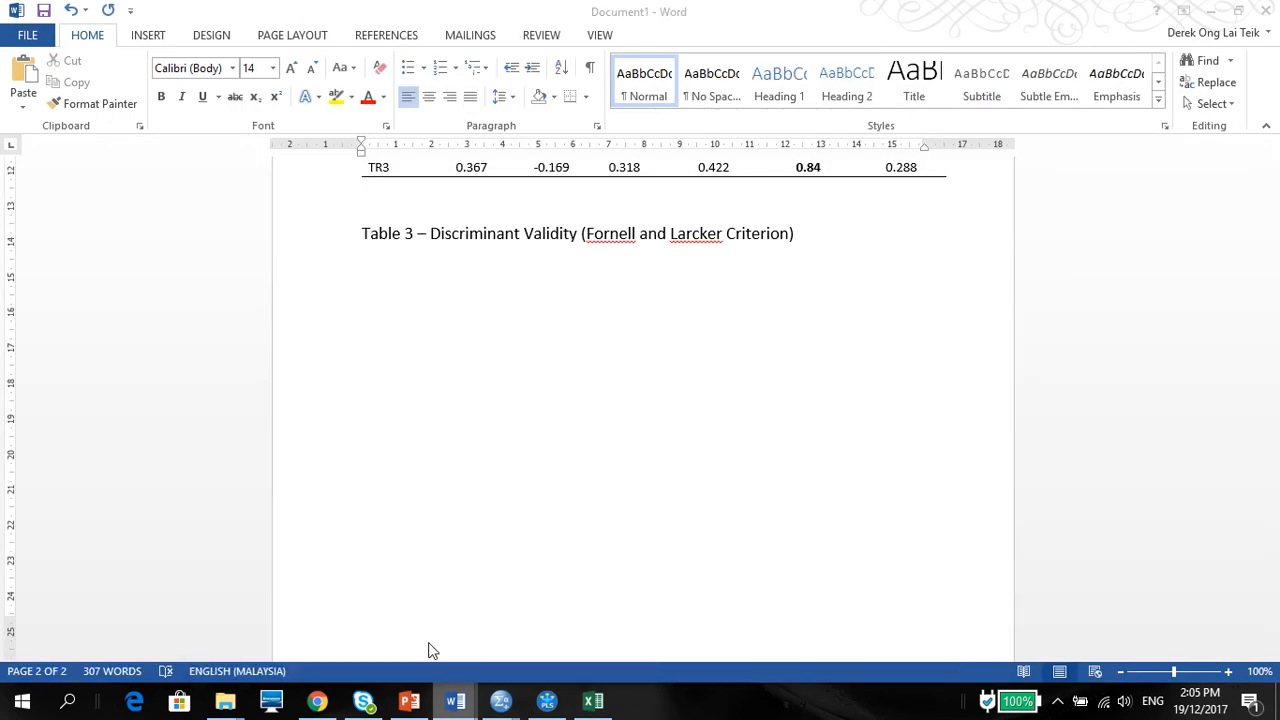
{"action": "key", "text": "ctrl+v"}
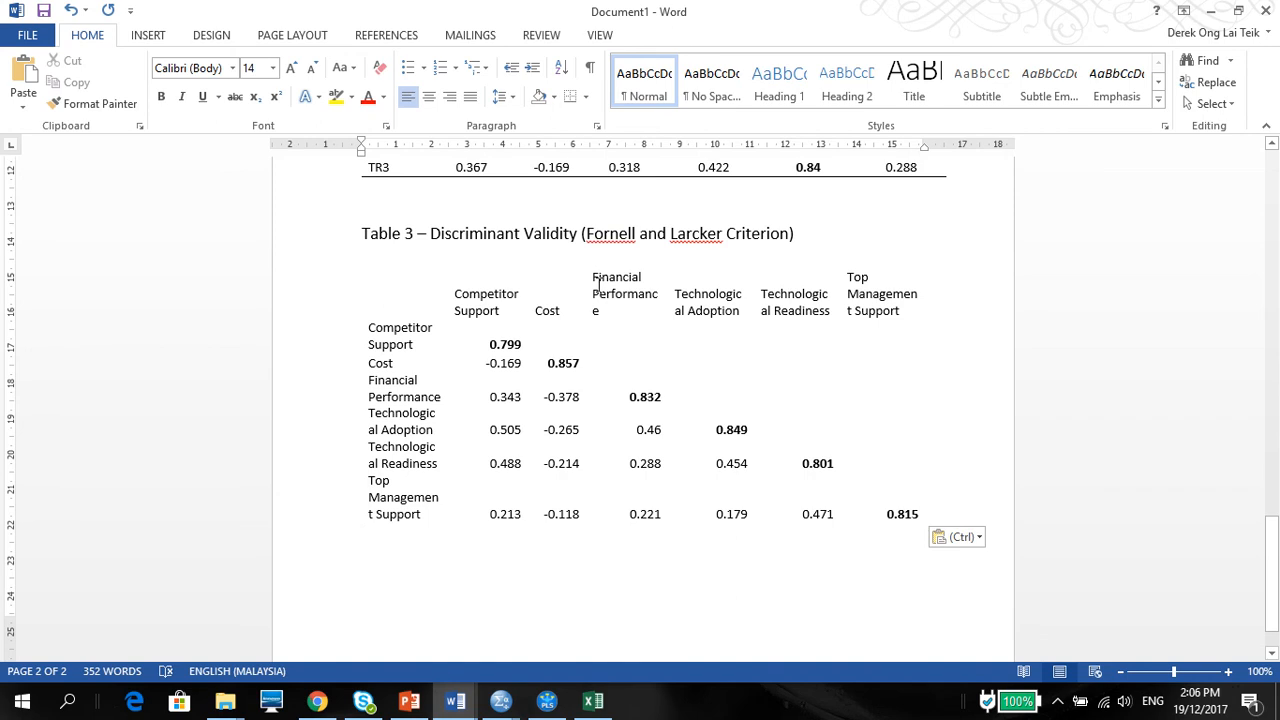
Step: Add a bottom border beneath the header row of Table 3
{"action": "left_click_drag", "start_coordinate": [446, 290], "coordinate": [885, 320]}
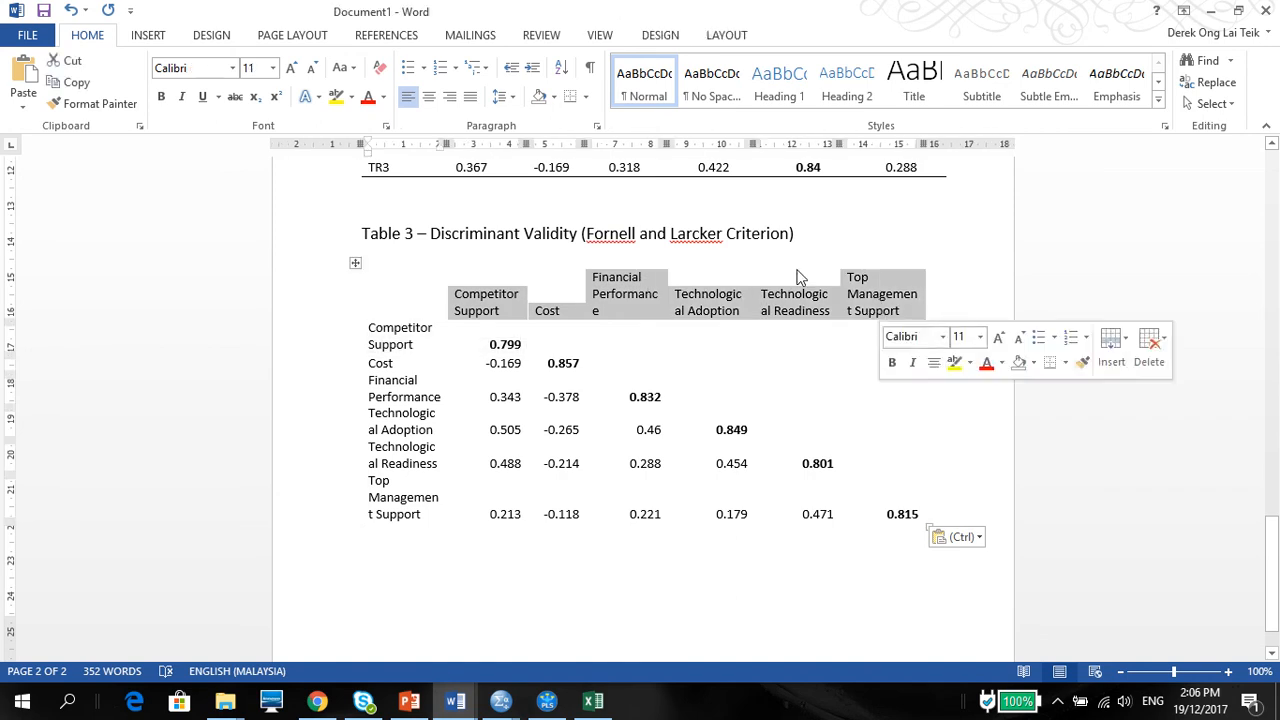
{"action": "left_click", "coordinate": [570, 98]}
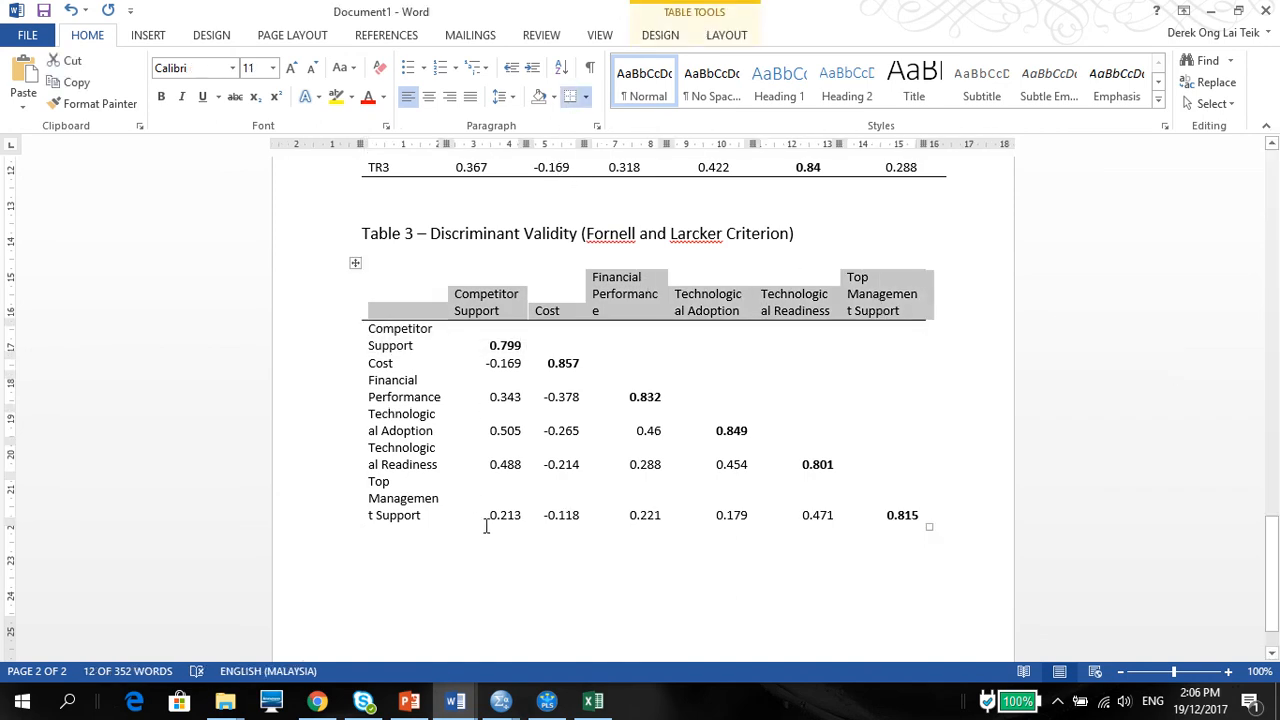
{"action": "left_click", "coordinate": [486, 605]}
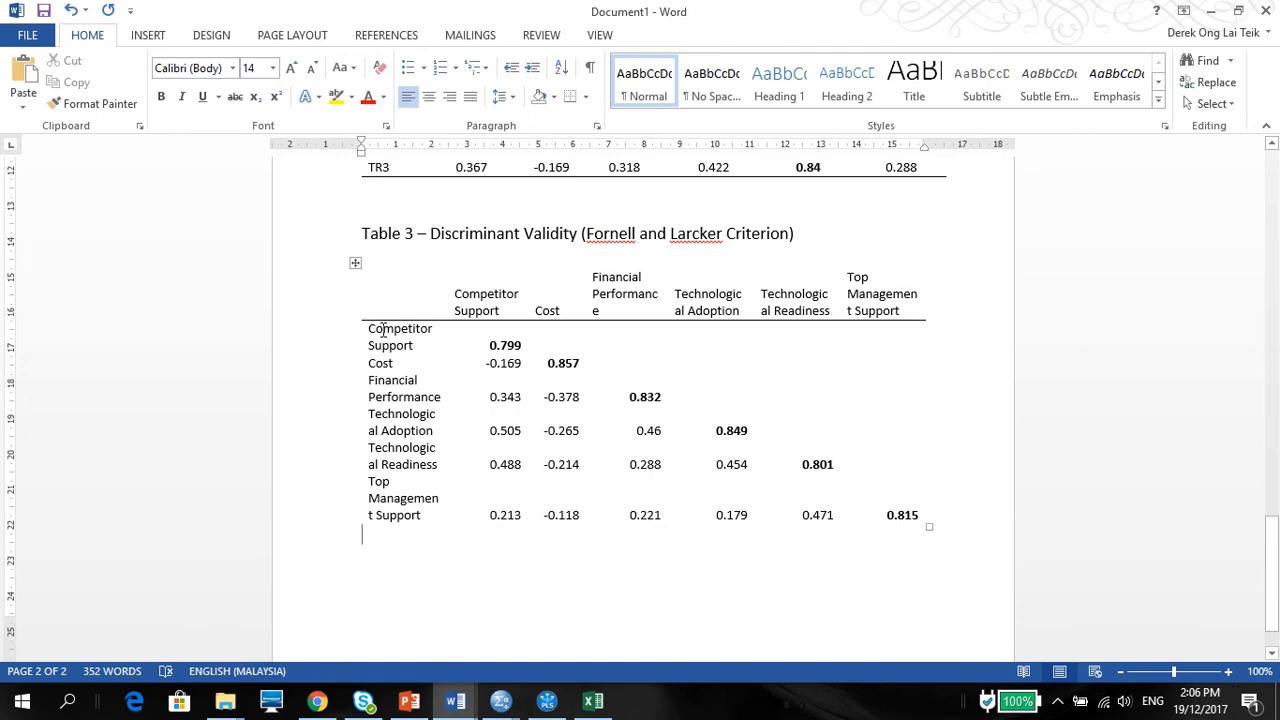
Step: Apply All Borders to the whole of Table 3
{"action": "mouse_move", "coordinate": [383, 330]}
{"action": "left_mouse_down"}
{"action": "mouse_move", "coordinate": [435, 366]}
{"action": "mouse_move", "coordinate": [450, 508]}
{"action": "left_mouse_up"}
{"action": "left_click", "coordinate": [355, 262]}
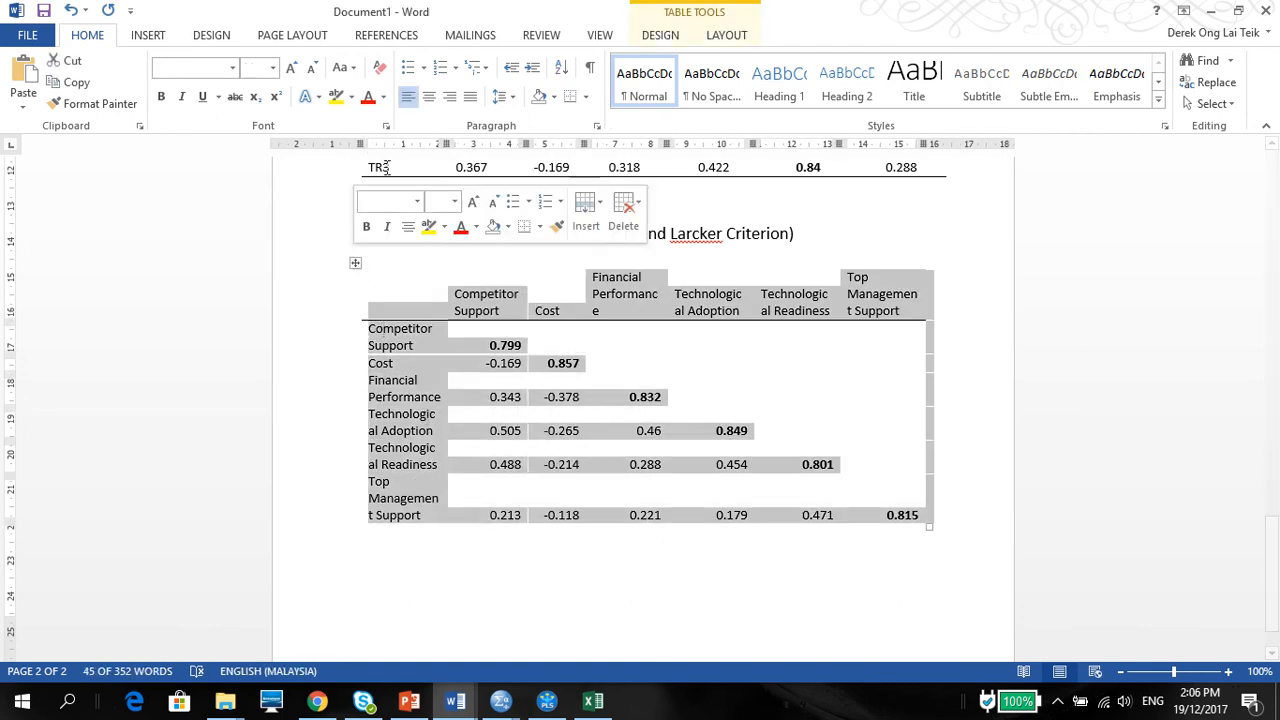
{"action": "left_click", "coordinate": [585, 97]}
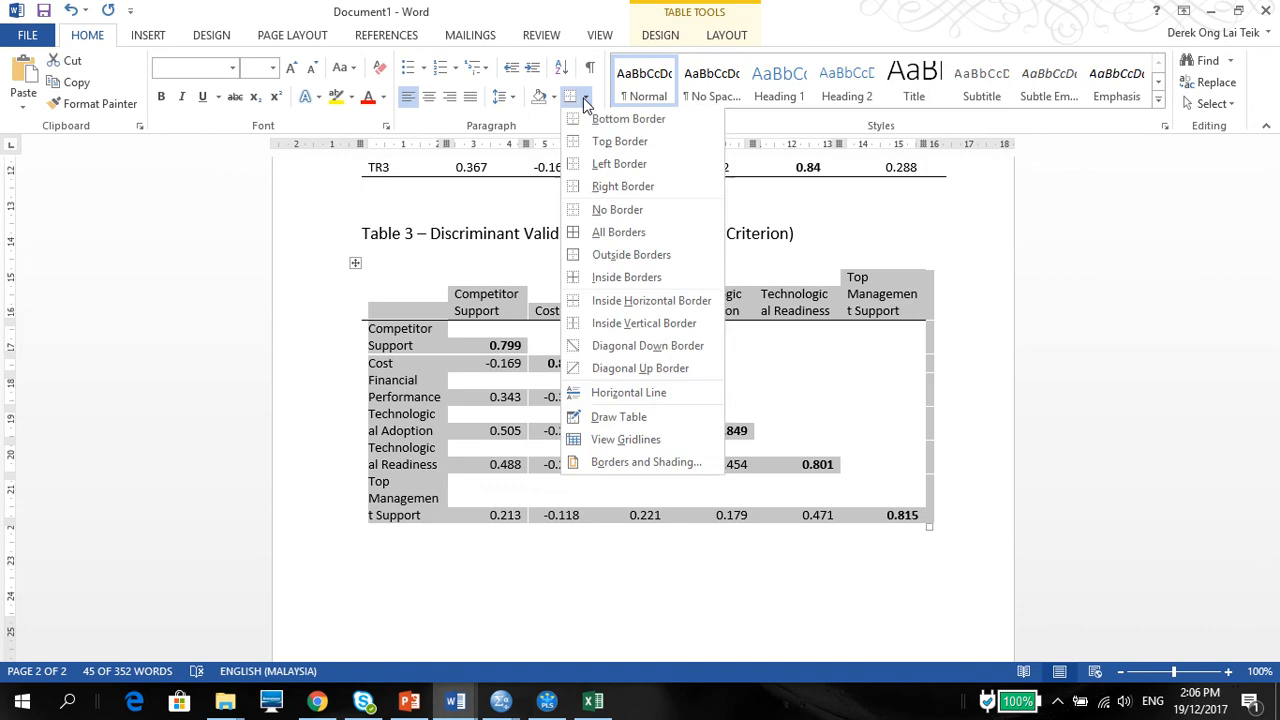
{"action": "left_click", "coordinate": [570, 240]}
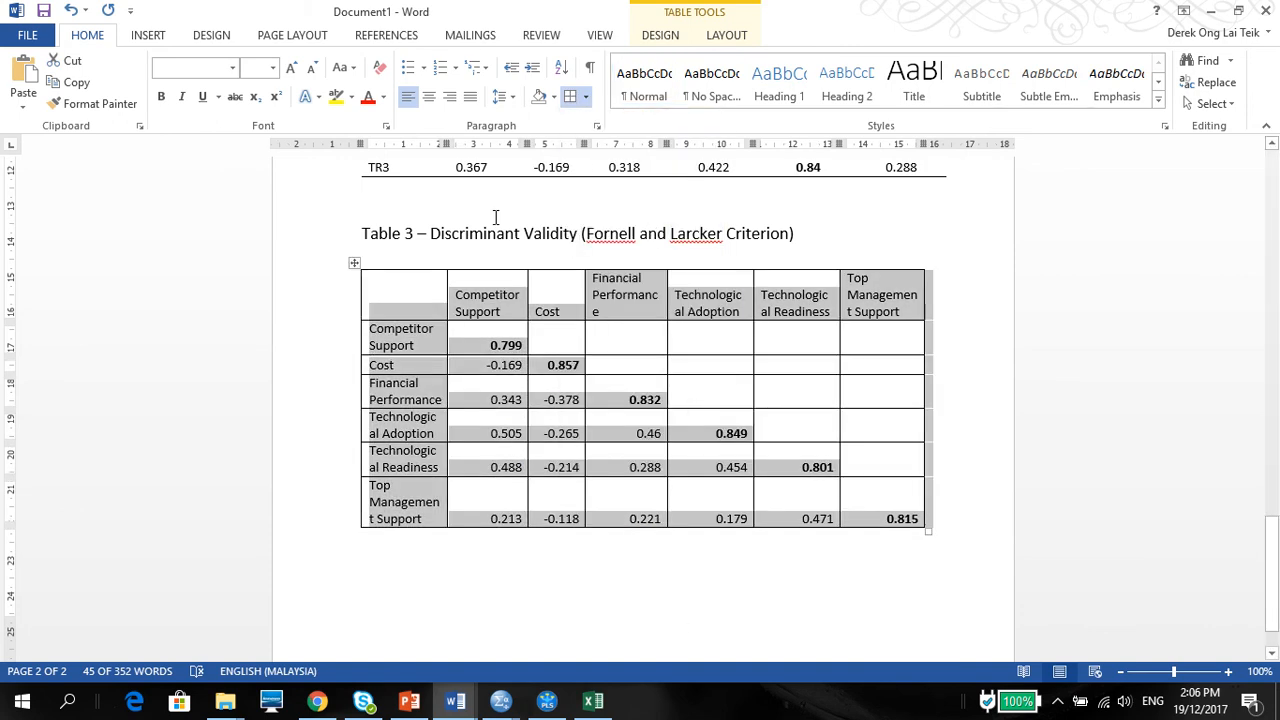
Step: Auto-fit the column widths of Table 3 and select the whole table
{"action": "double_click", "coordinate": [667, 277]}
{"action": "double_click", "coordinate": [667, 277]}
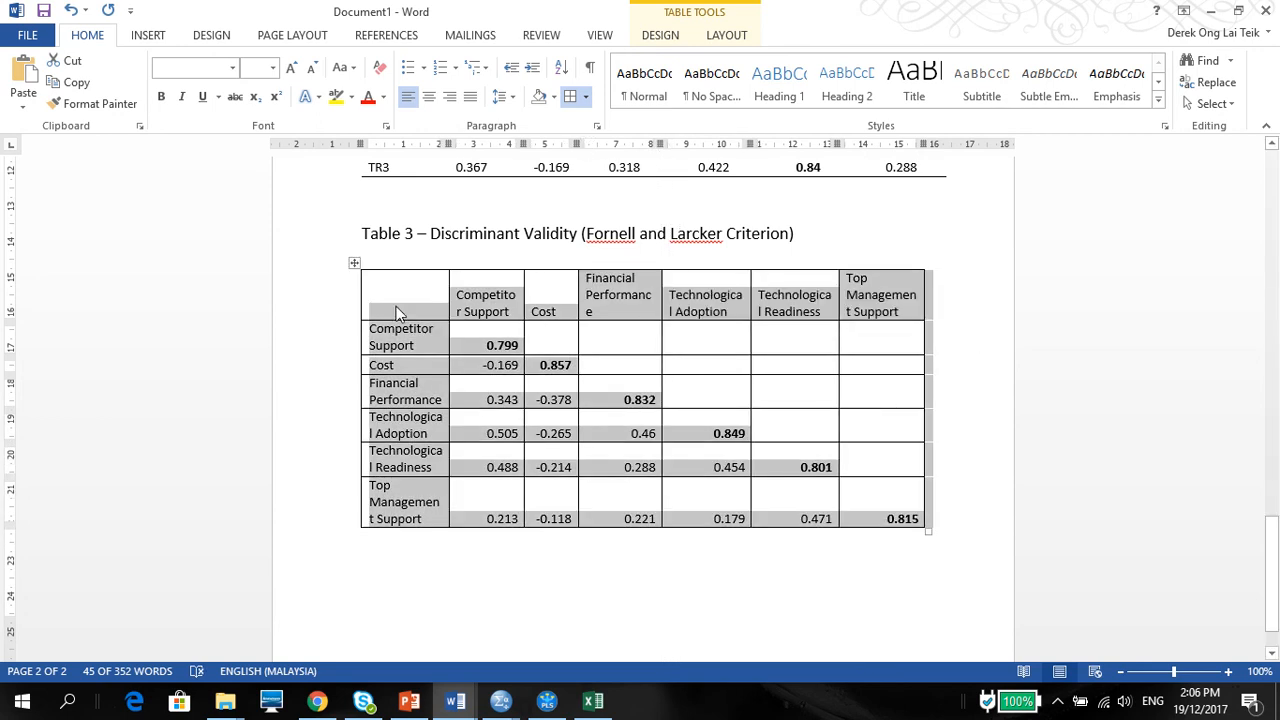
{"action": "left_click", "coordinate": [354, 263]}
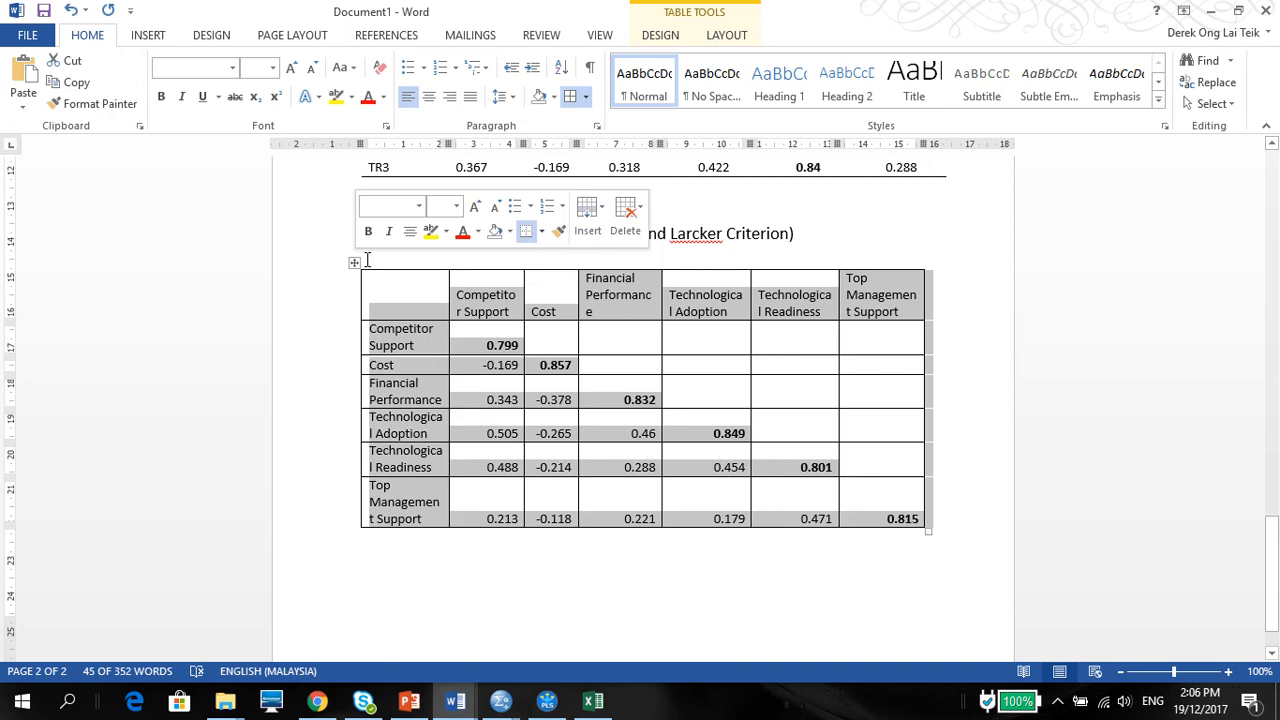
Step: Place an asterisk on the line beneath Table 3 as the note marker and undo the automatic bullet formatting
{"action": "left_click", "coordinate": [492, 602]}
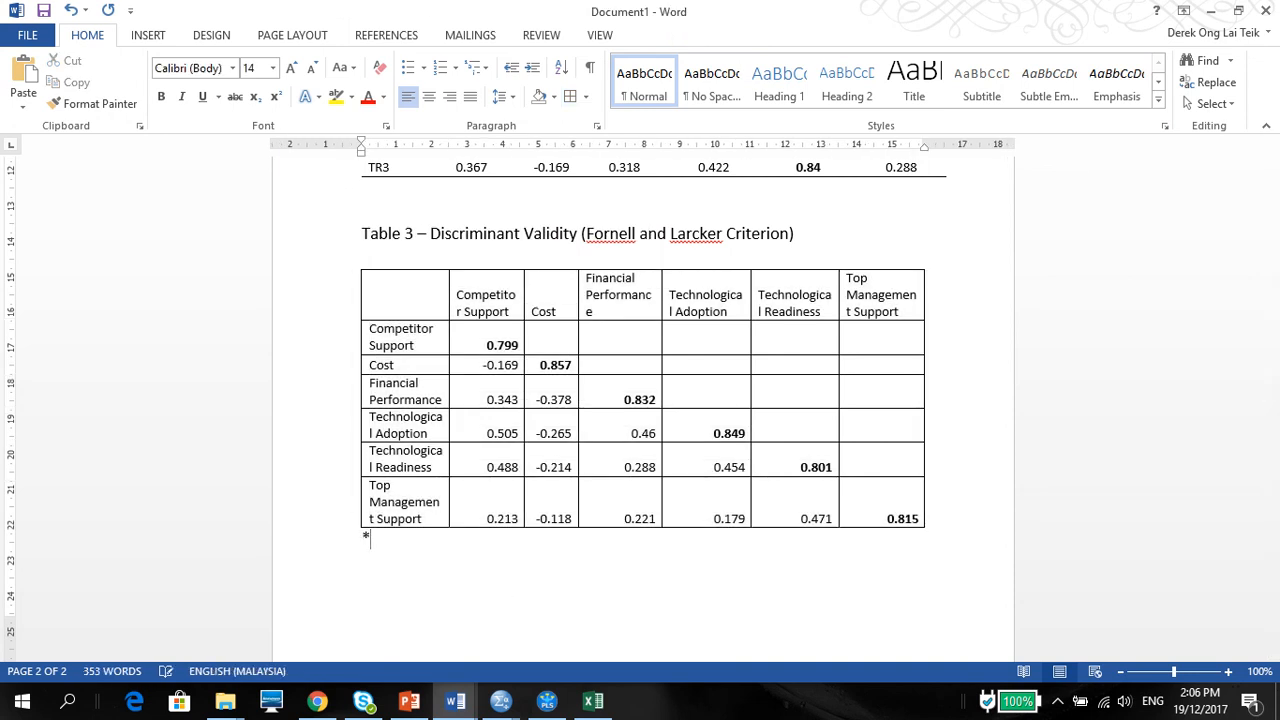
{"action": "key", "text": "ctrl+v"}
{"action": "key", "text": "ctrl+z"}
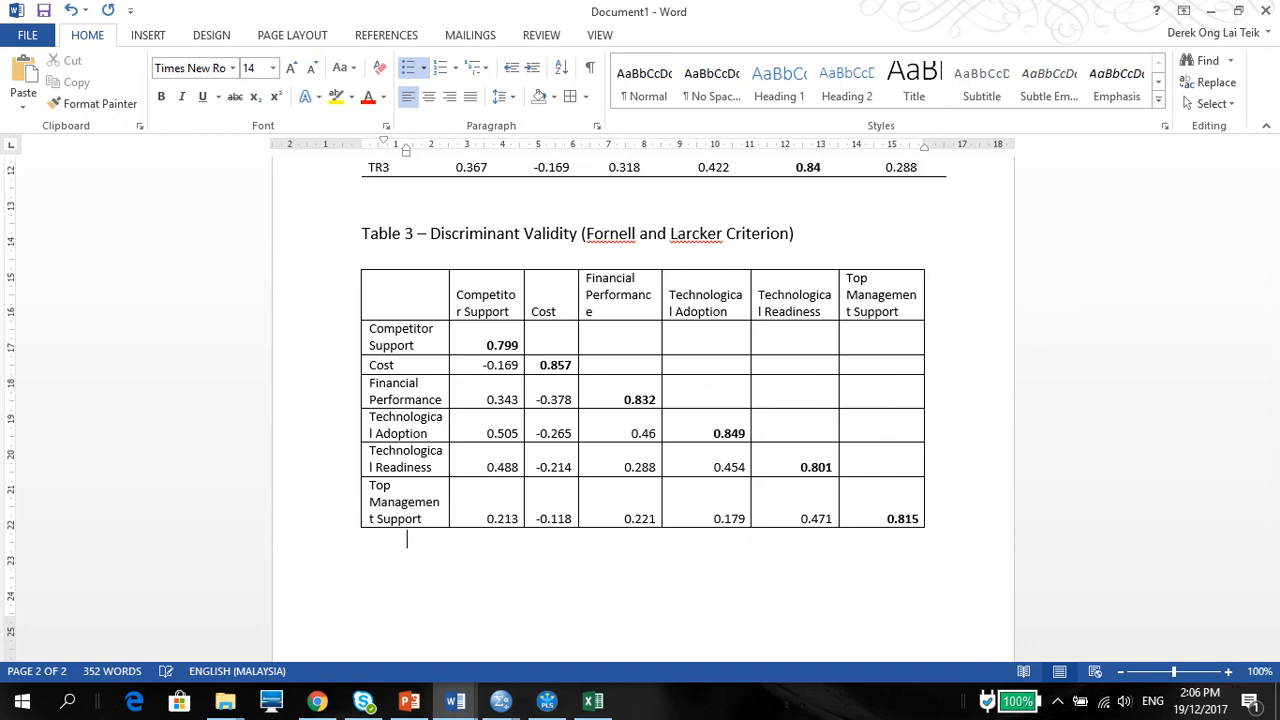
{"action": "key", "text": "ctrl+v"}
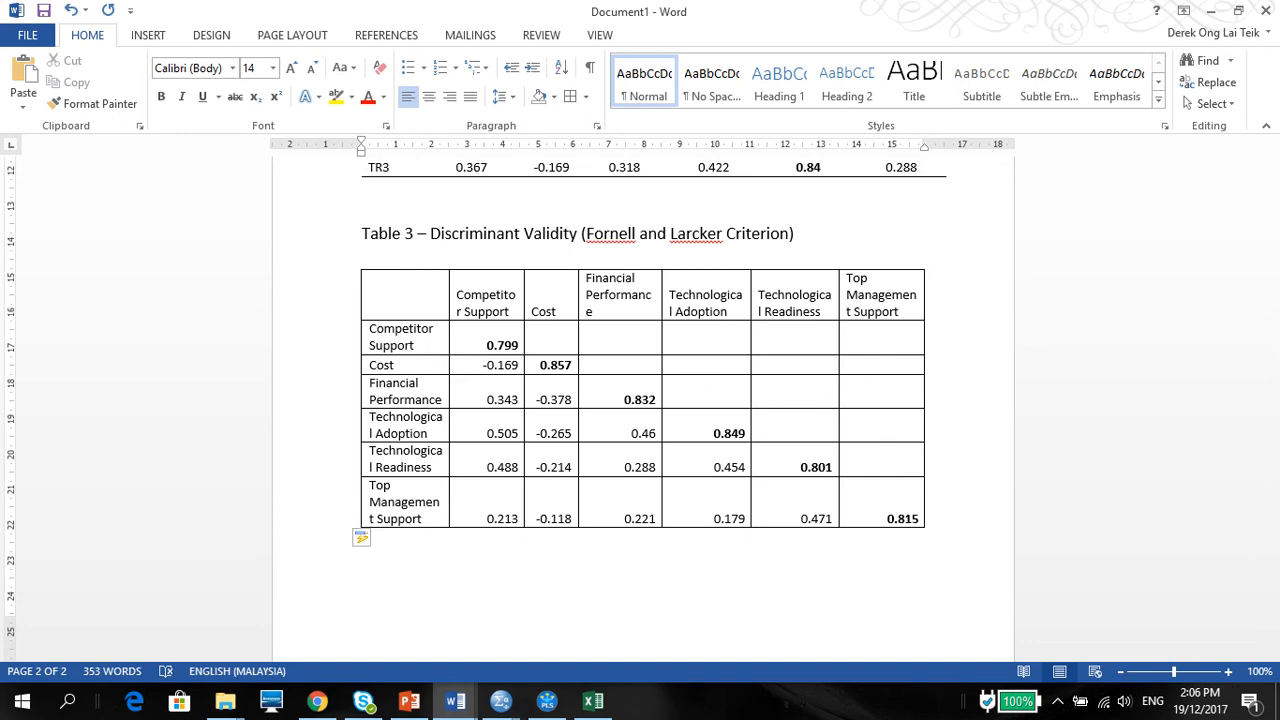
{"action": "type", "text": "The"}
{"action": "key", "text": "BackSpace"}
{"action": "key", "text": "BackSpace"}
{"action": "key", "text": "BackSpace"}
{"action": "key", "text": "ctrl+z"}
Step: Set the font size to 8 and begin the note after the asterisk with "The diagonal"
{"action": "left_click", "coordinate": [272, 68]}
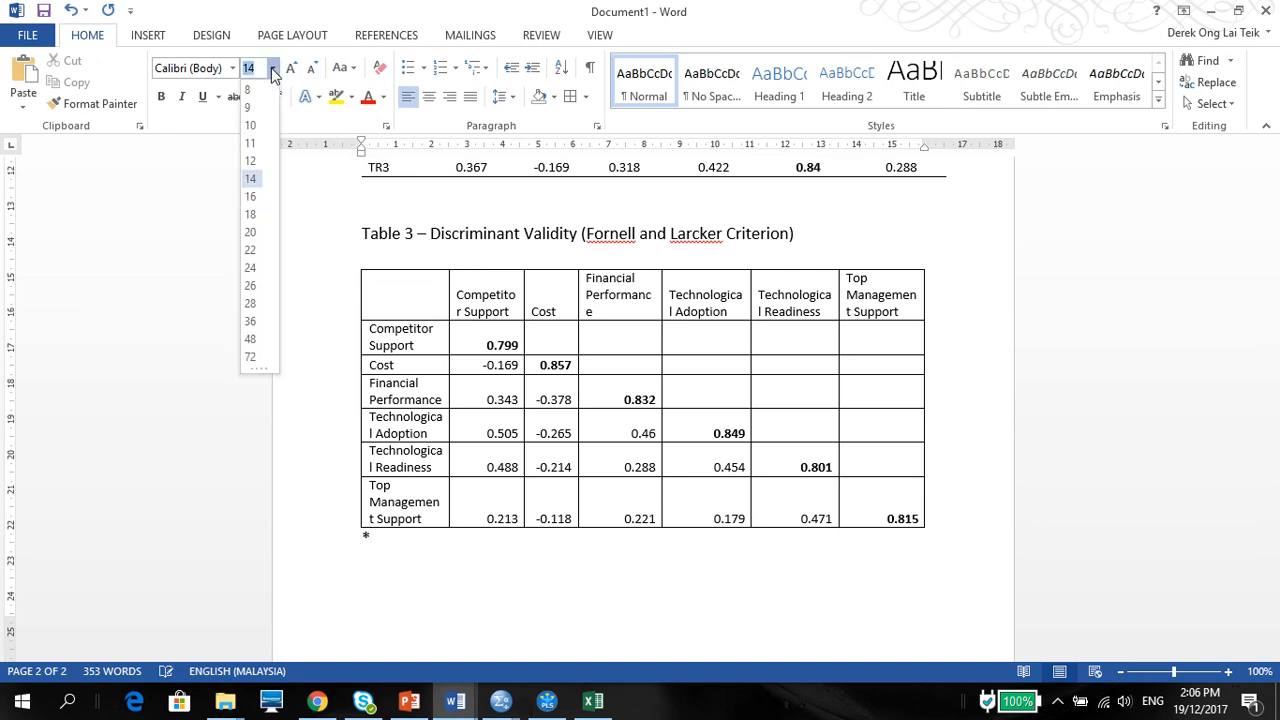
{"action": "left_click", "coordinate": [249, 90]}
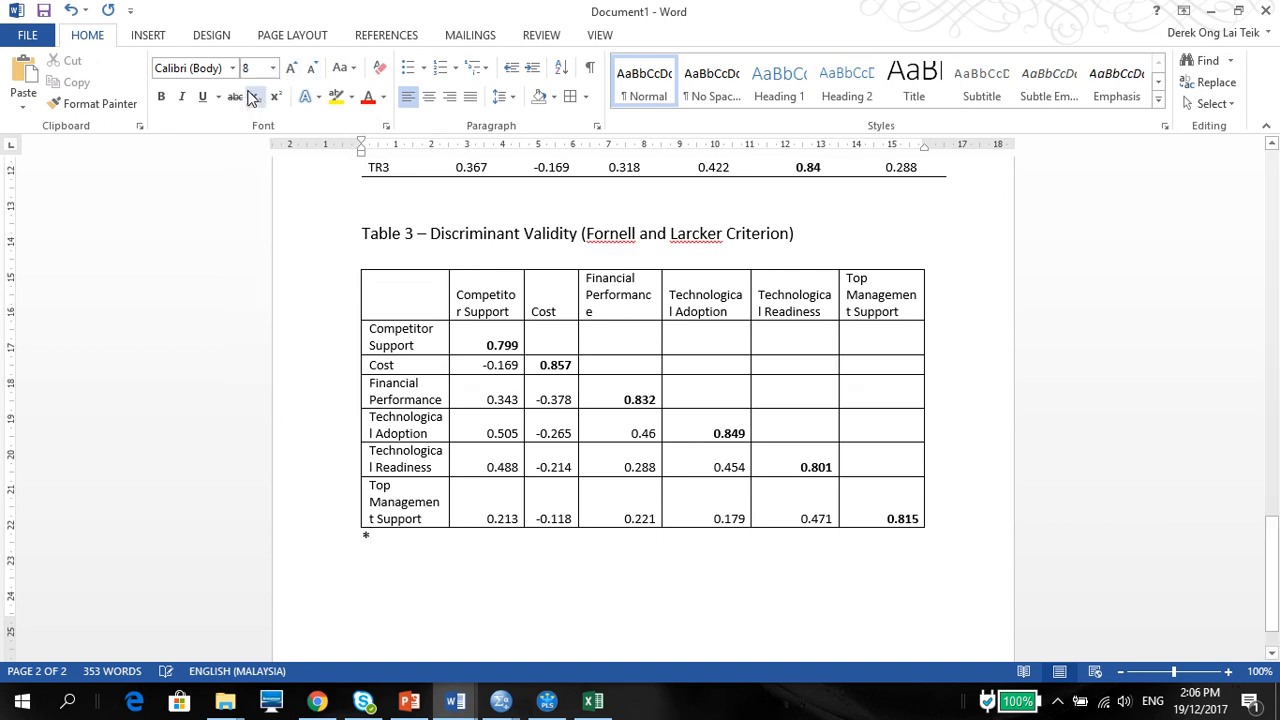
{"action": "type", "text": "The"}
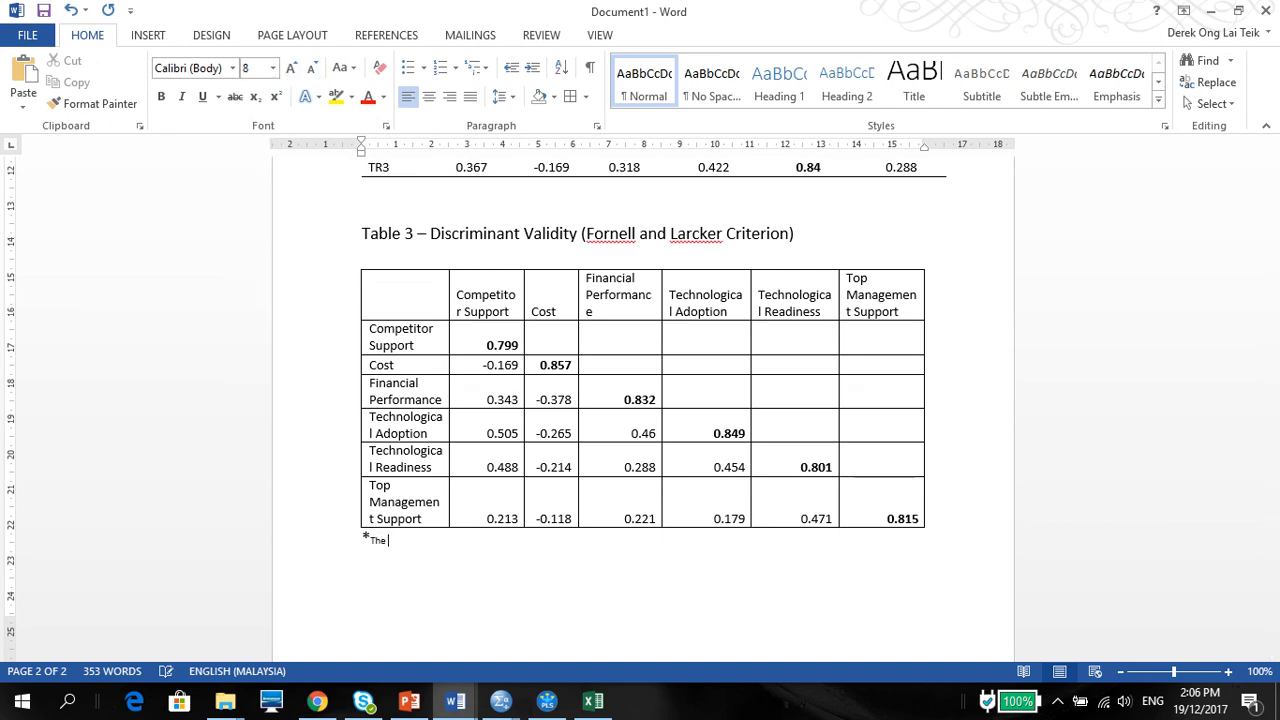
{"action": "type", "text": " diagonal"}
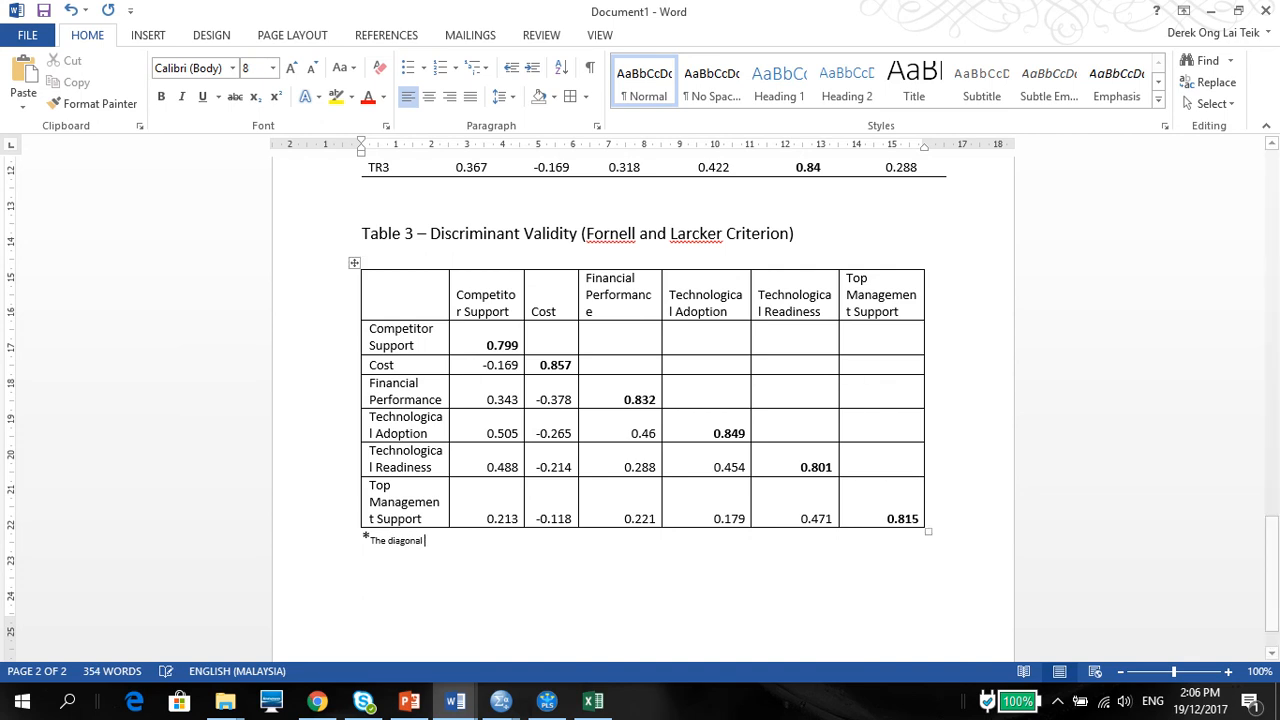
Step: Switch to the SMART PLS Notes presentation in PowerPoint and examine the Fornell and Larcker example on slide 44 for its note wording
{"action": "left_click", "coordinate": [547, 701]}
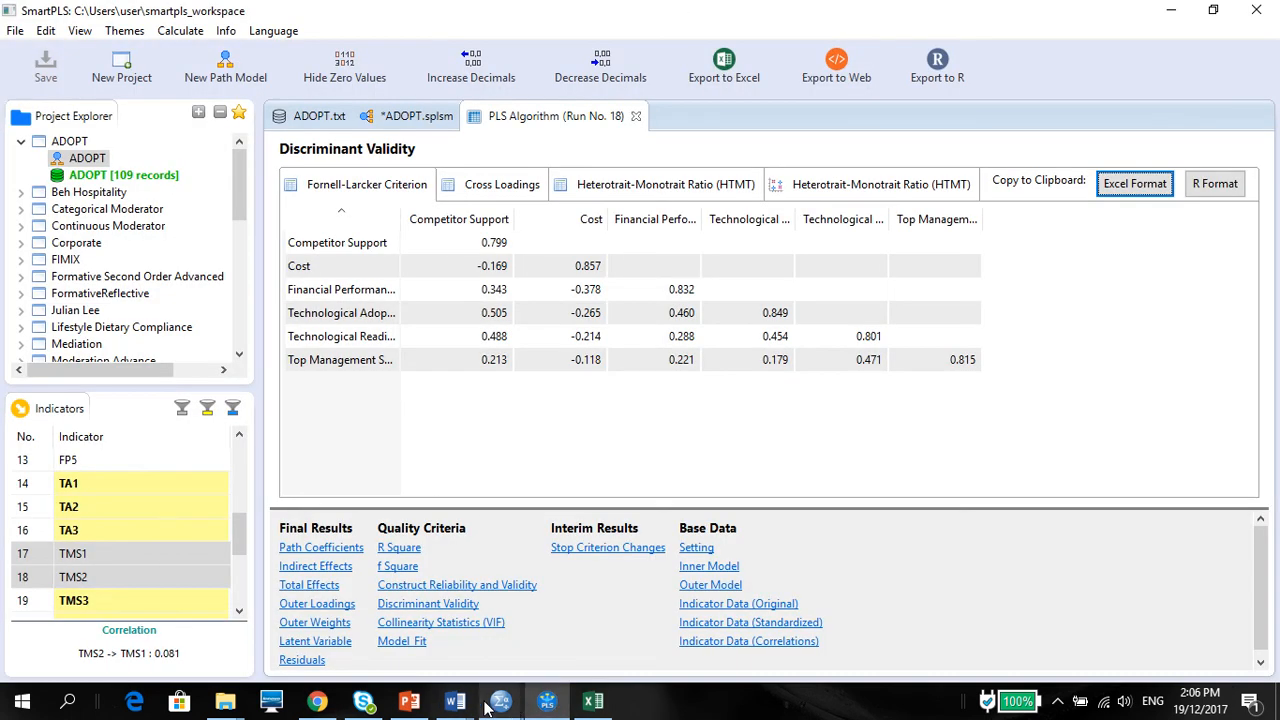
{"action": "left_click", "coordinate": [409, 701]}
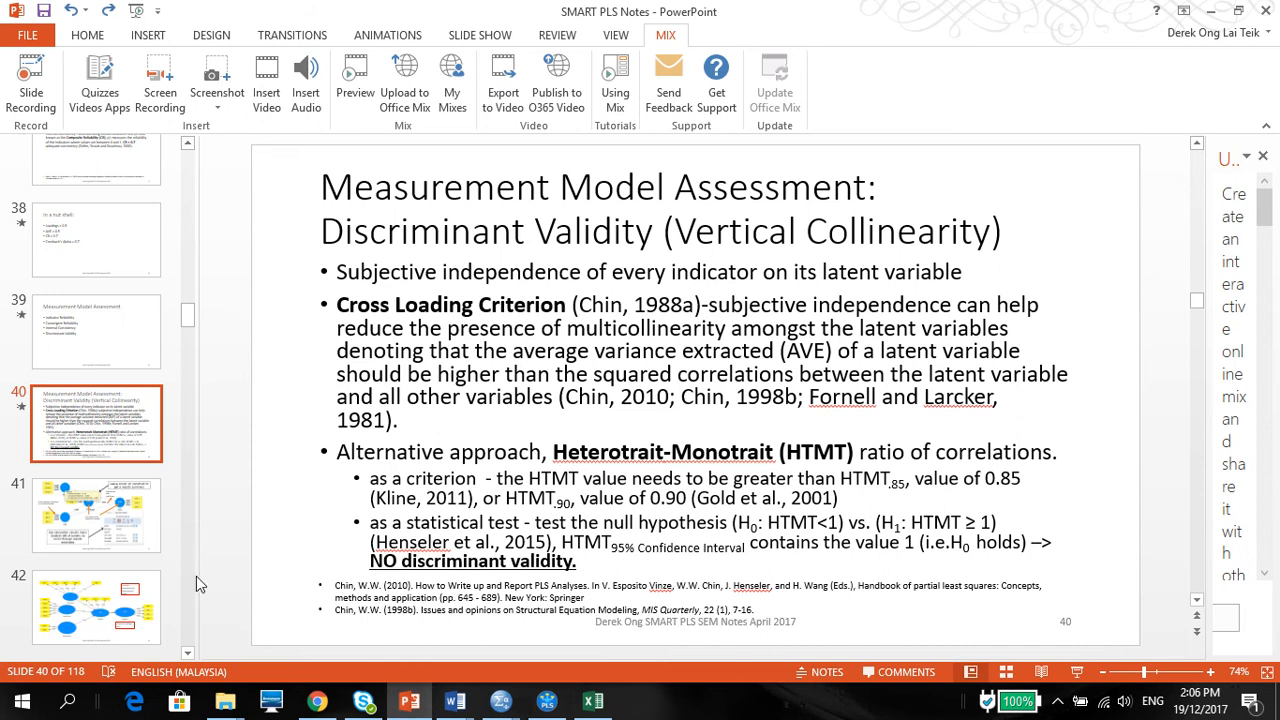
{"action": "scroll", "coordinate": [180, 560], "scroll_direction": "down", "scroll_amount": 5}
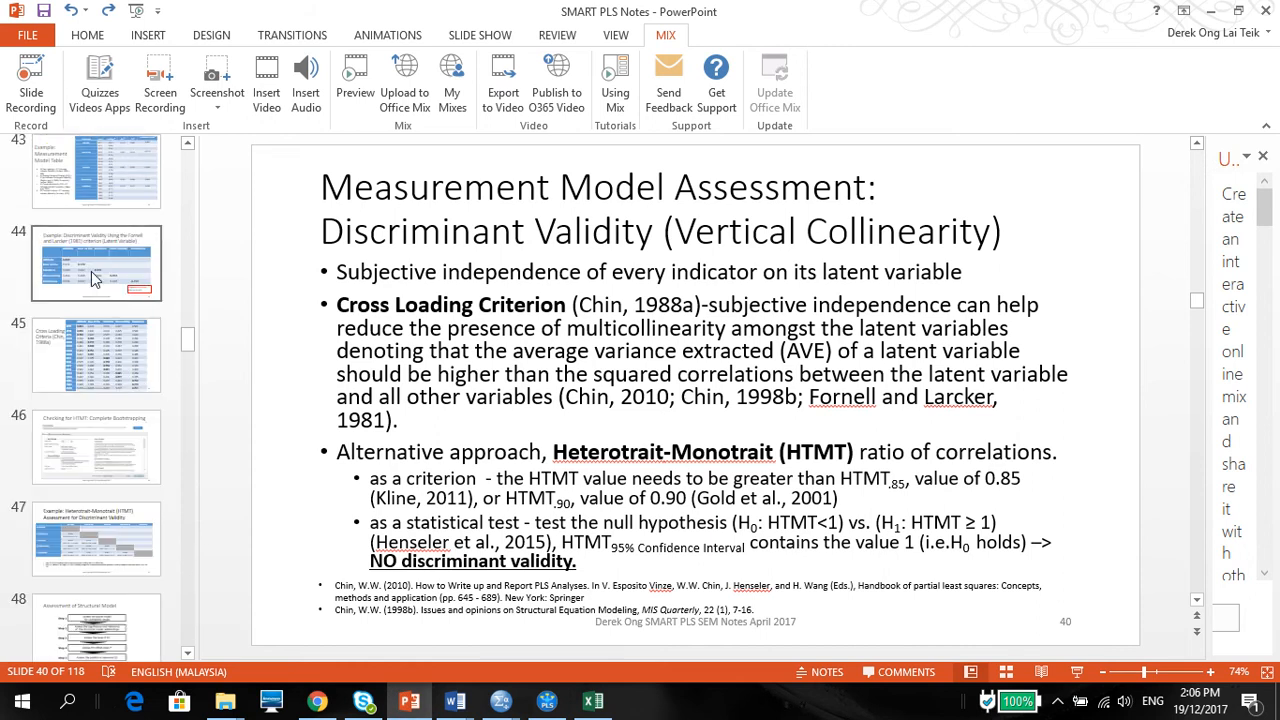
{"action": "left_click", "coordinate": [91, 271]}
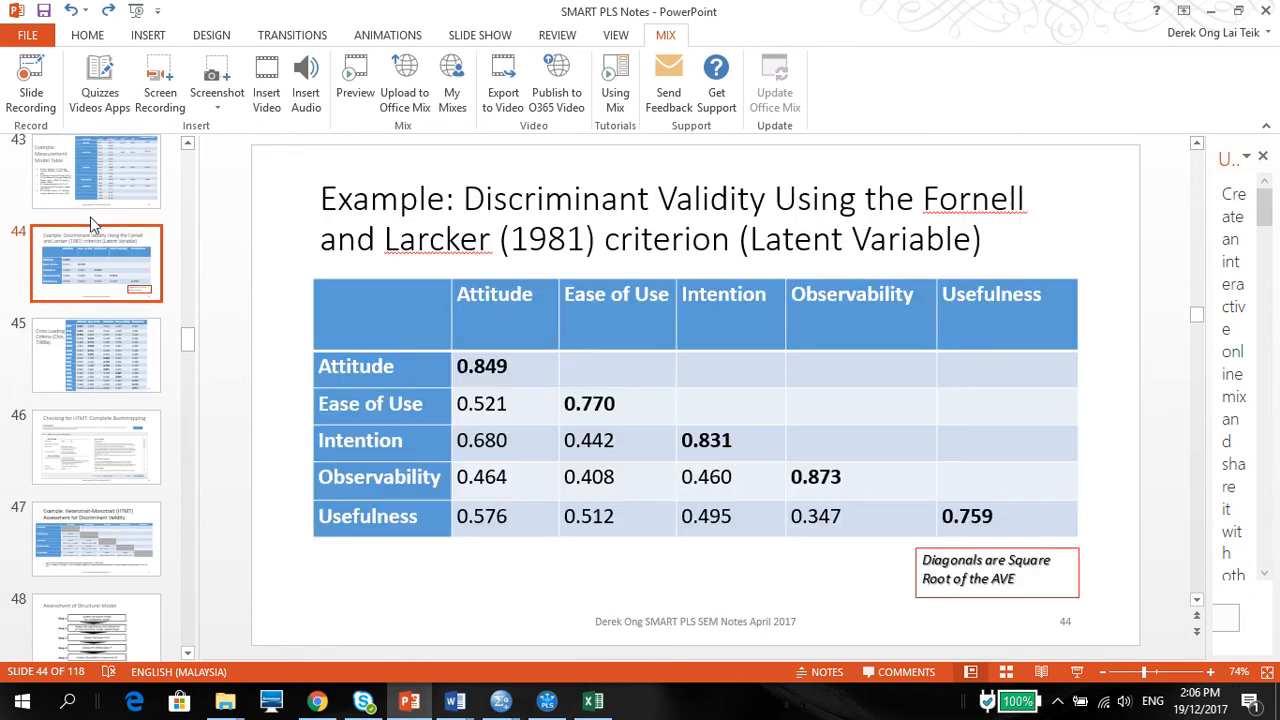
{"action": "mouse_move", "coordinate": [593, 702]}
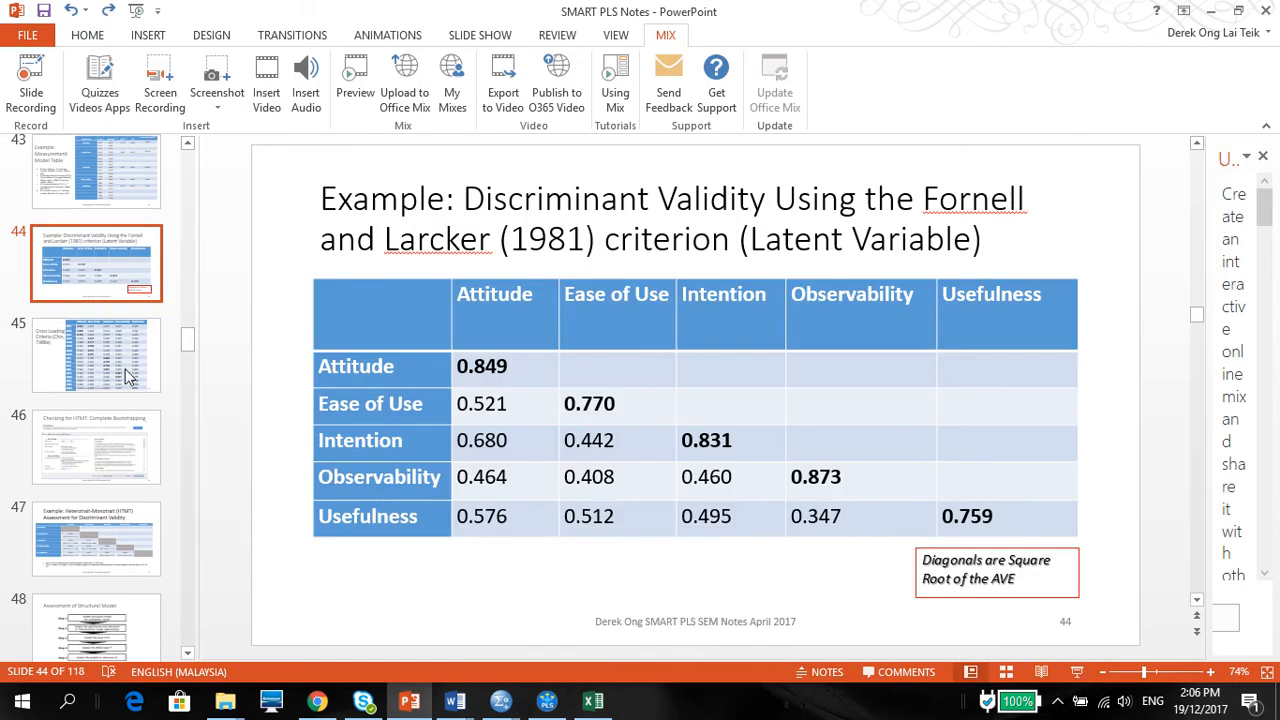
{"action": "left_click", "coordinate": [88, 360]}
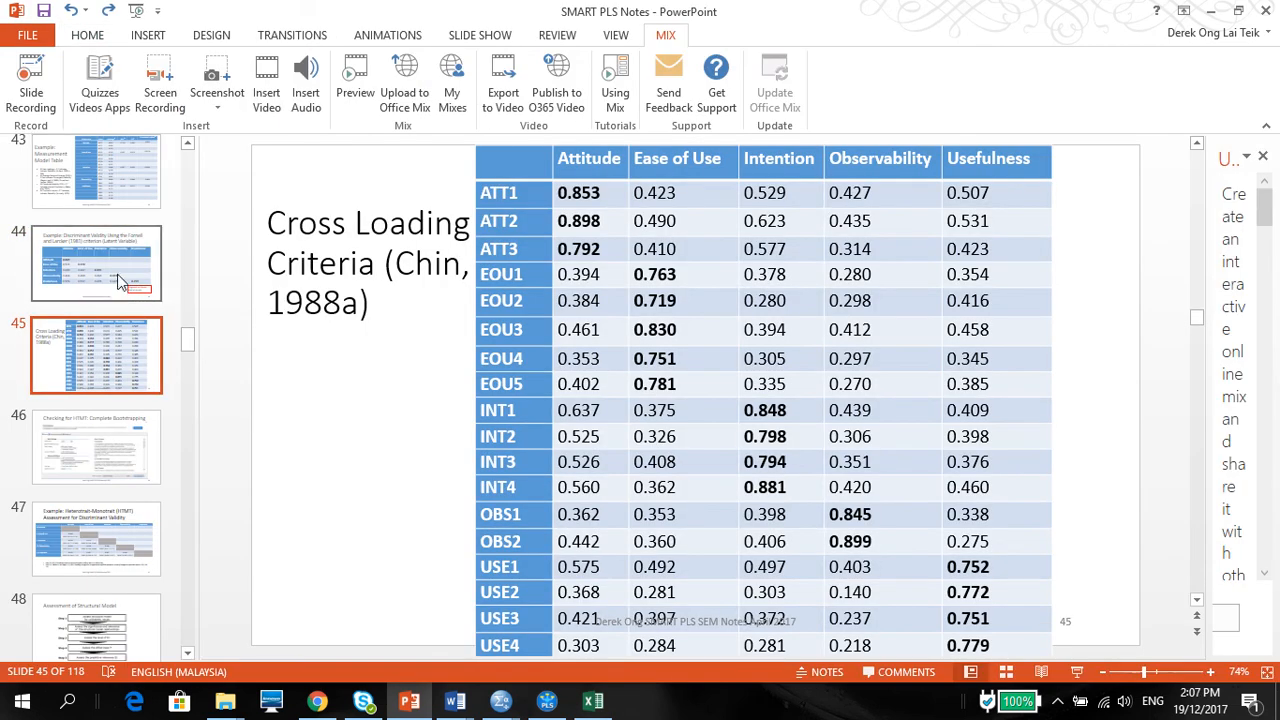
{"action": "left_click", "coordinate": [118, 280]}
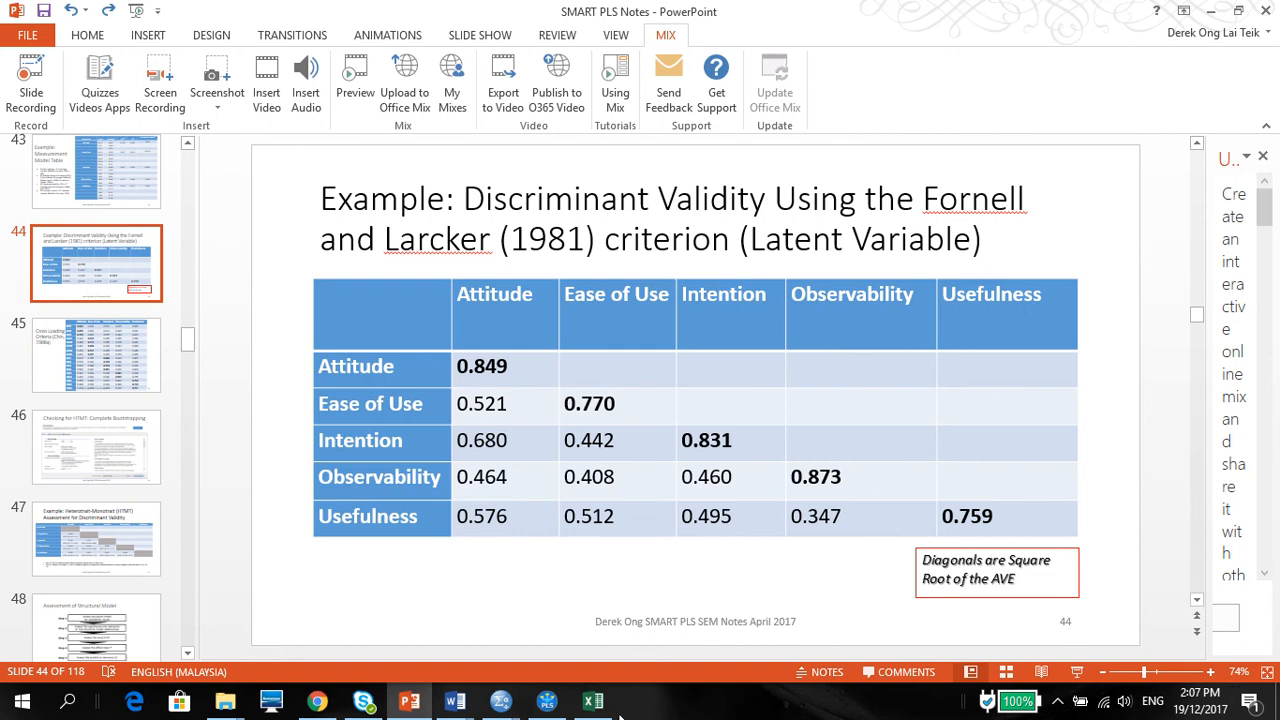
Step: Return to Document1 in Word and complete the note with "are the square root of the AVE of the latent variables and indicates the highest in any column or row"
{"action": "left_click", "coordinate": [547, 705]}
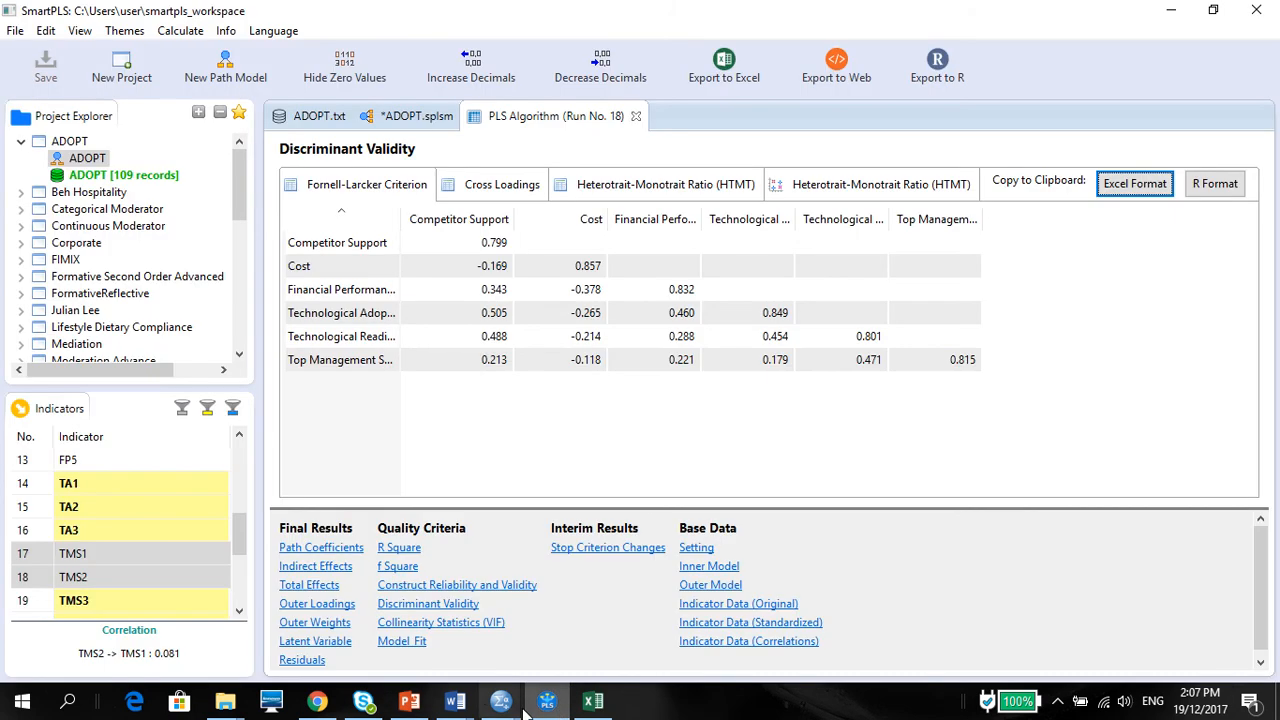
{"action": "mouse_move", "coordinate": [455, 705]}
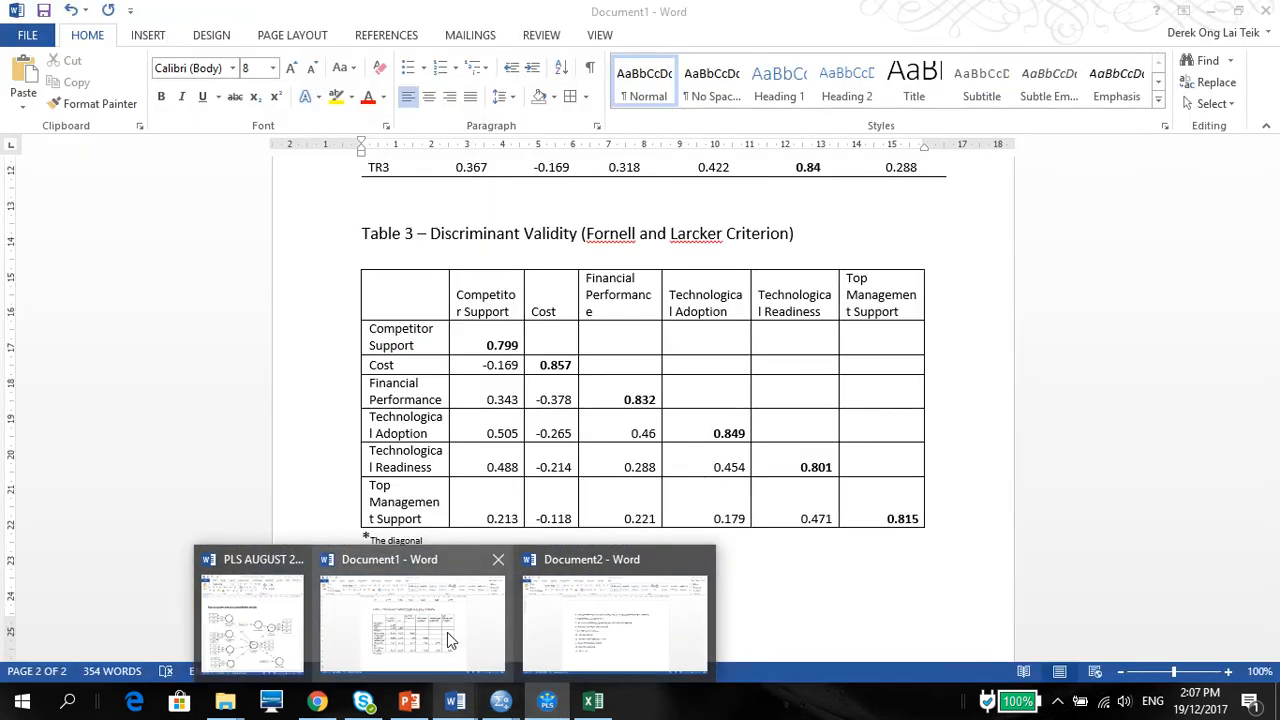
{"action": "left_click", "coordinate": [447, 632]}
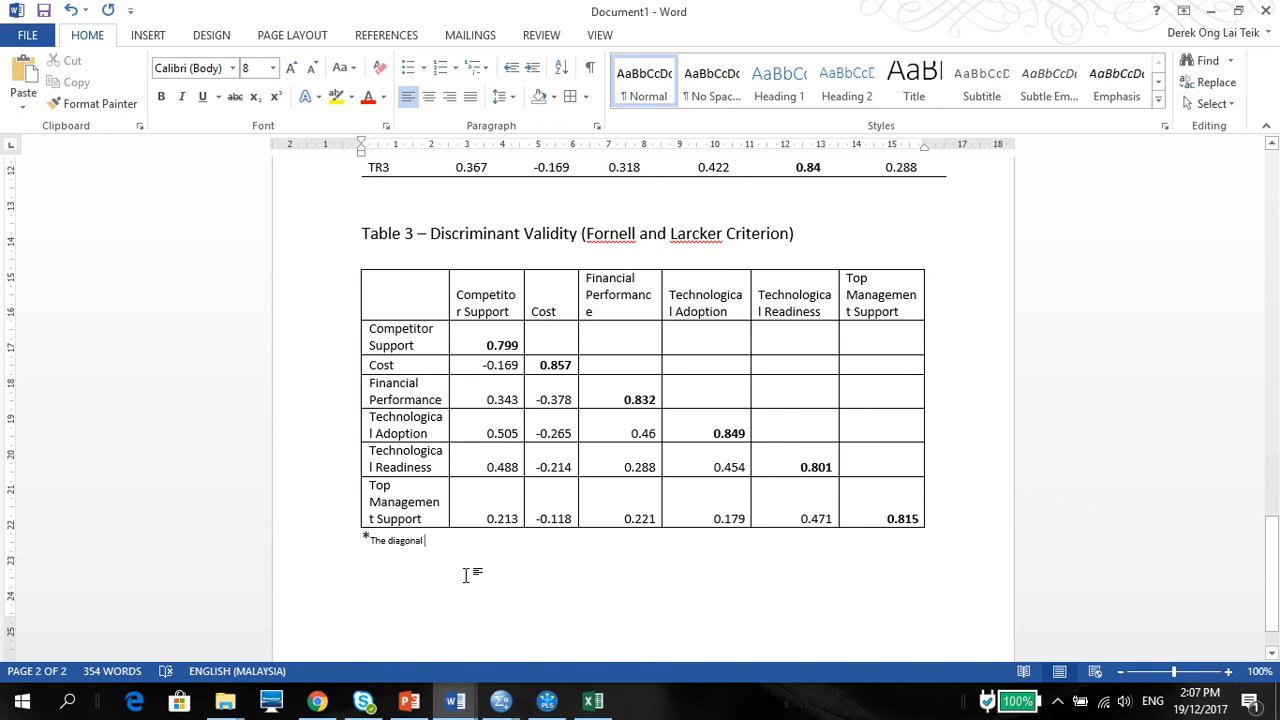
{"action": "type", "text": "are"}
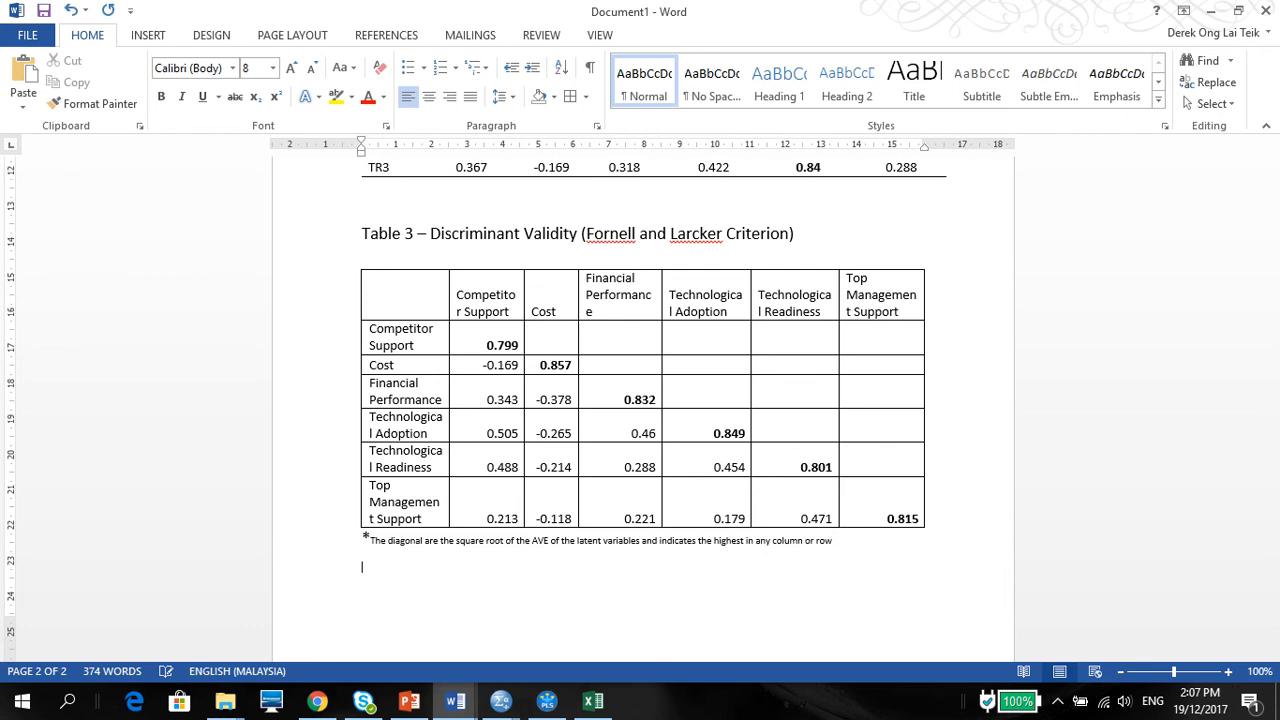
Step: Add the title "Table 4 – Discriminant Validity ( HTMT)" in size 14 below the Table 3 note and move it onto a new page
{"action": "left_click", "coordinate": [272, 68]}
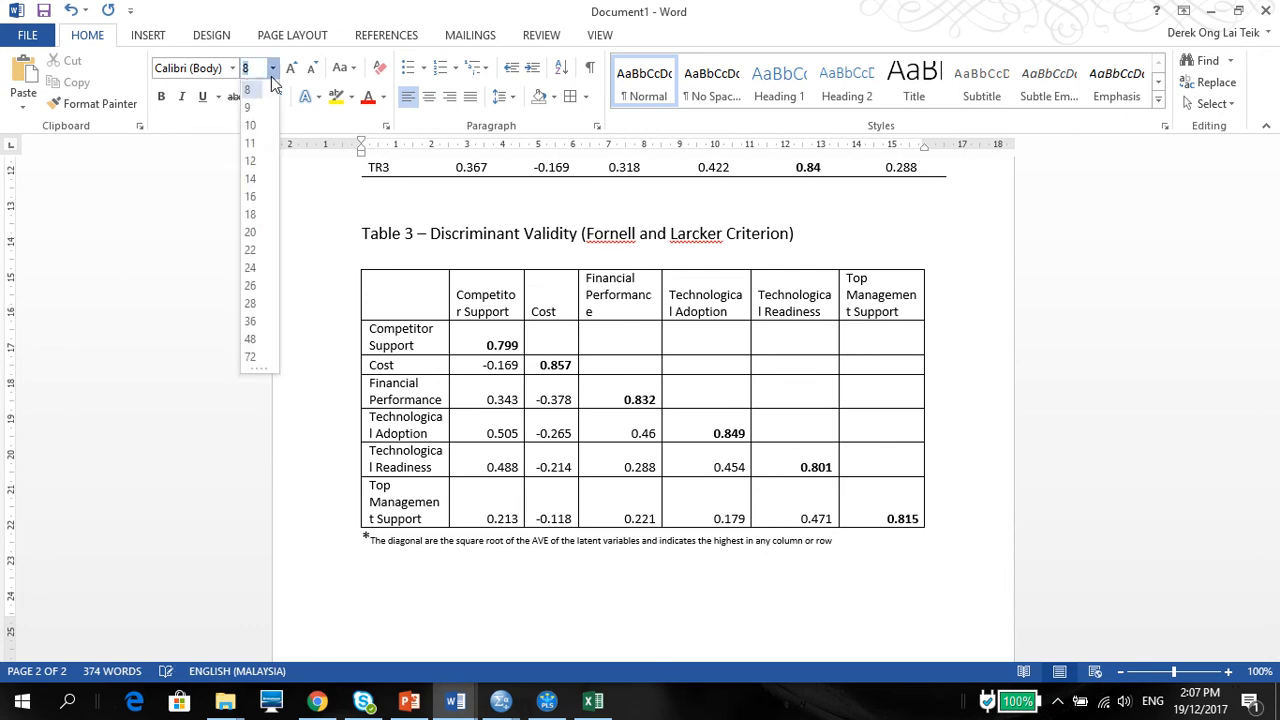
{"action": "left_click", "coordinate": [251, 179]}
{"action": "type", "text": "Ya"}
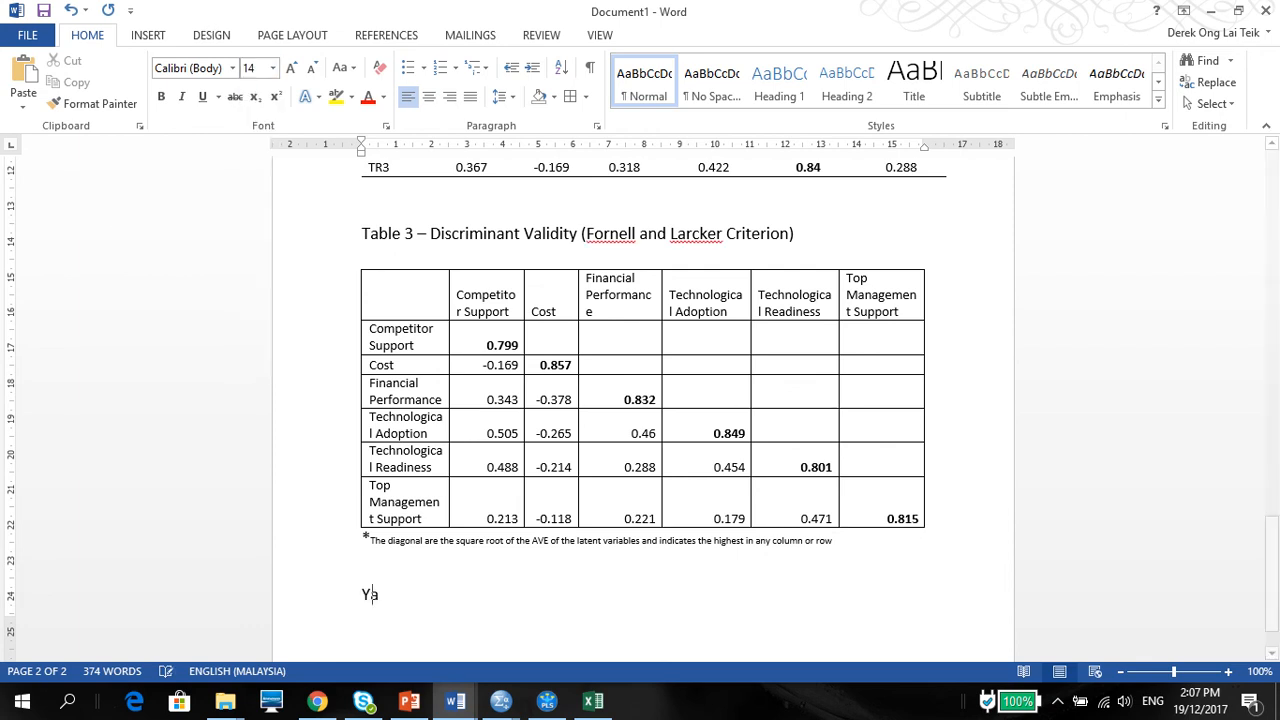
{"action": "type", "text": "Table"}
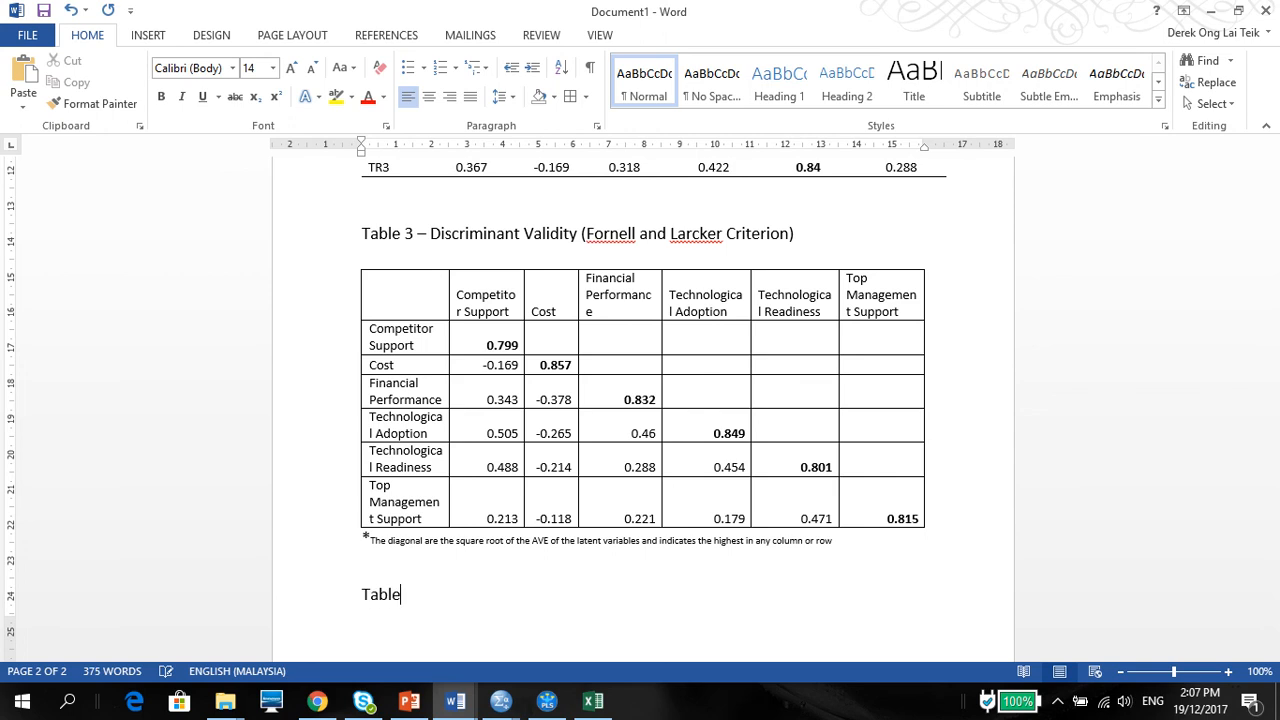
{"action": "type", "text": " 4 - Disriminant Validity ( HTMT"}
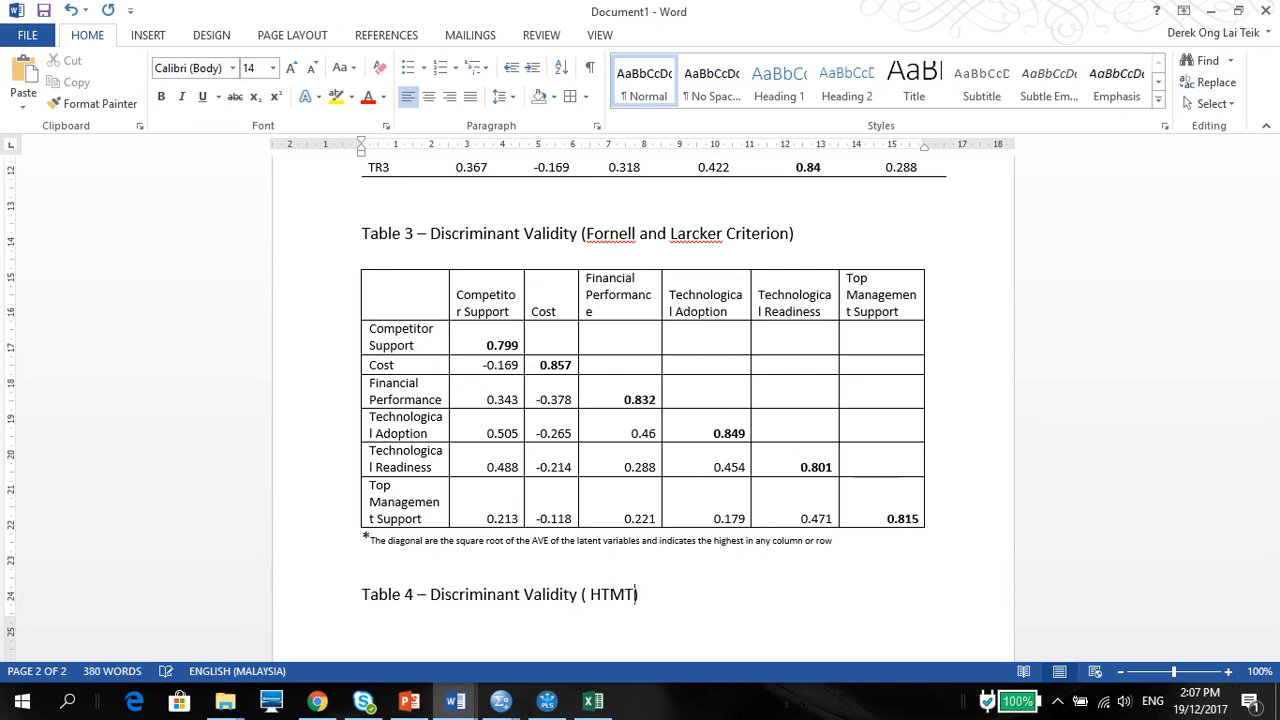
{"action": "key", "text": "Return"}
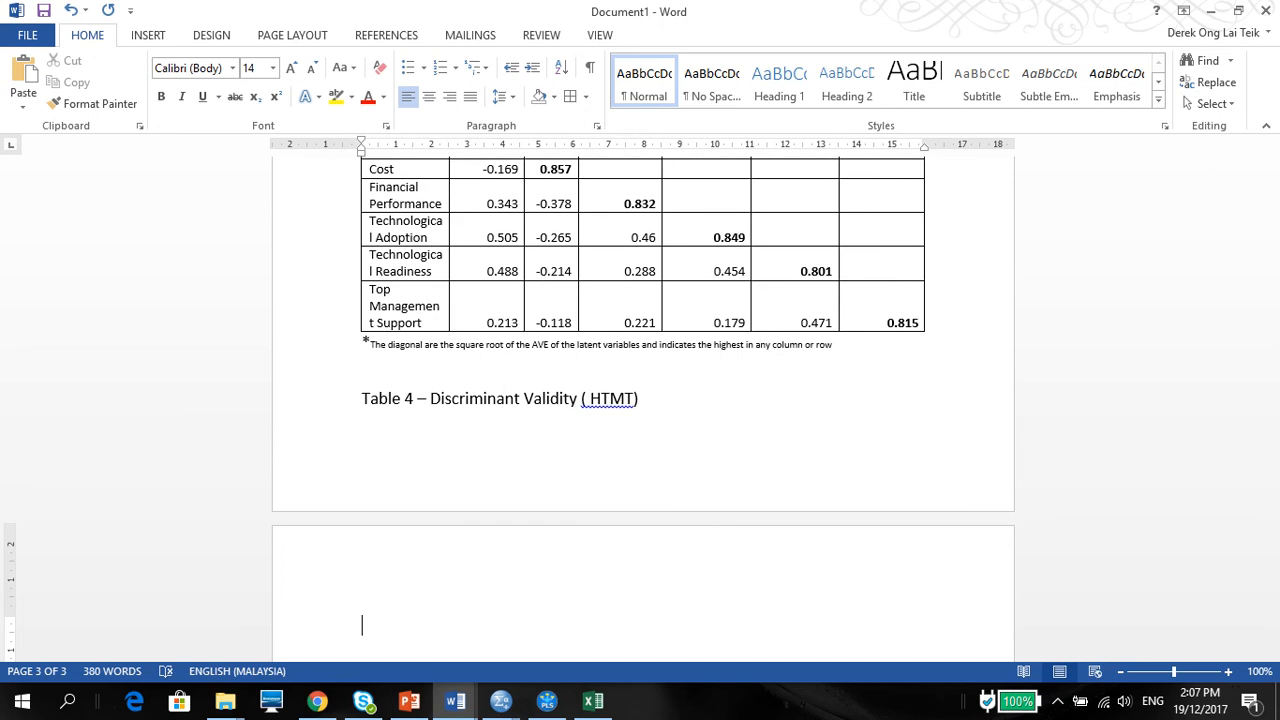
{"action": "left_click", "coordinate": [360, 399]}
{"action": "key", "text": "Return"}
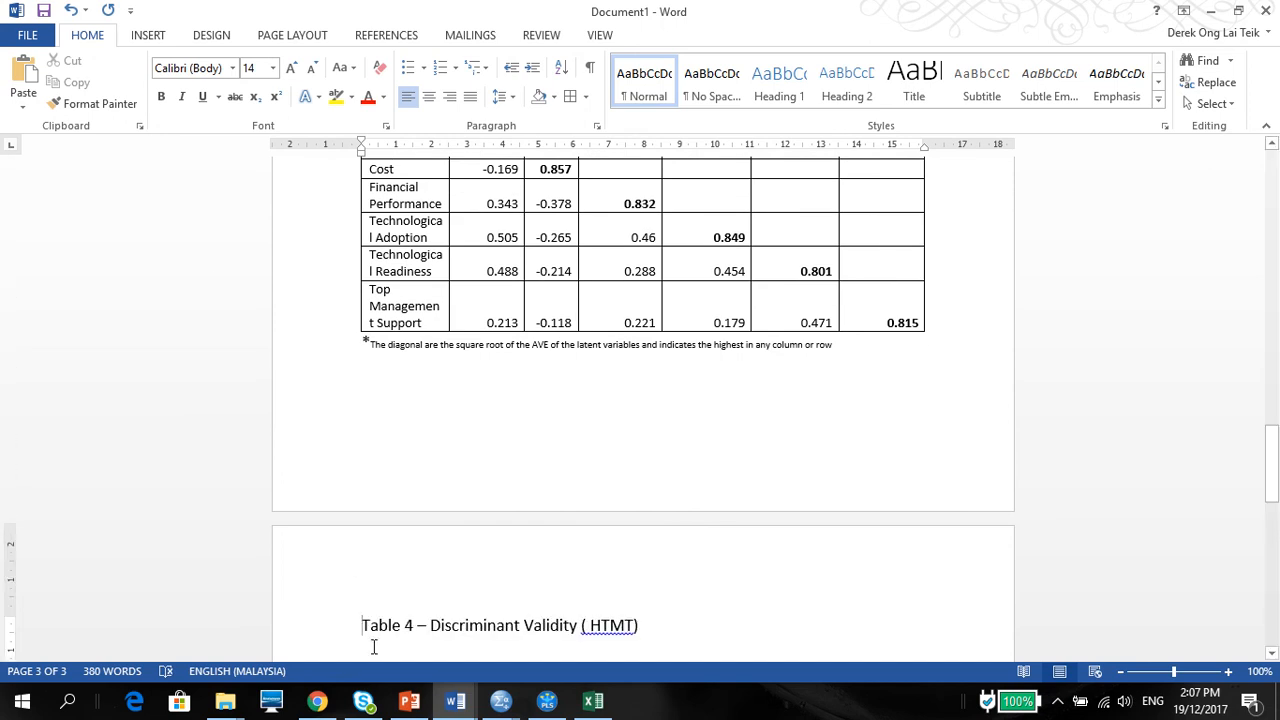
Step: Switch to SmartPLS and copy the Heterotrait-Monotrait Ratio (HTMT) matrix to the clipboard in Excel format
{"action": "mouse_move", "coordinate": [455, 700]}
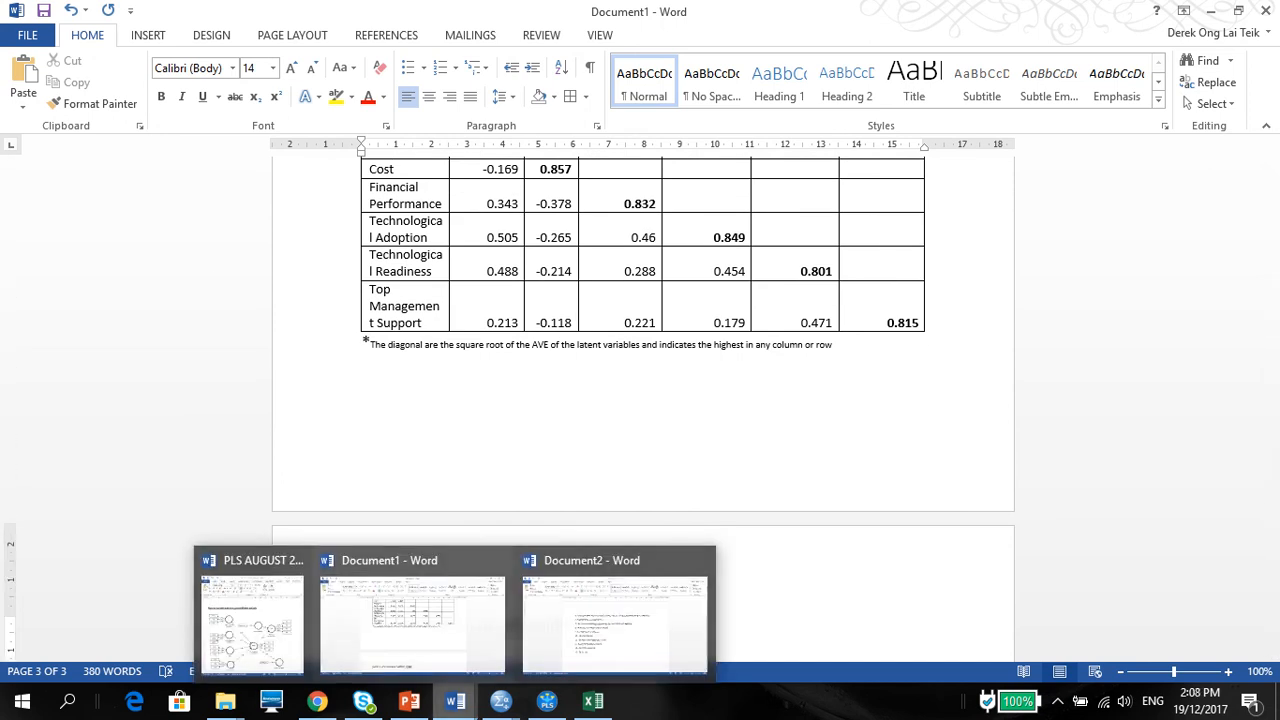
{"action": "left_click", "coordinate": [436, 657]}
{"action": "left_click", "coordinate": [542, 704]}
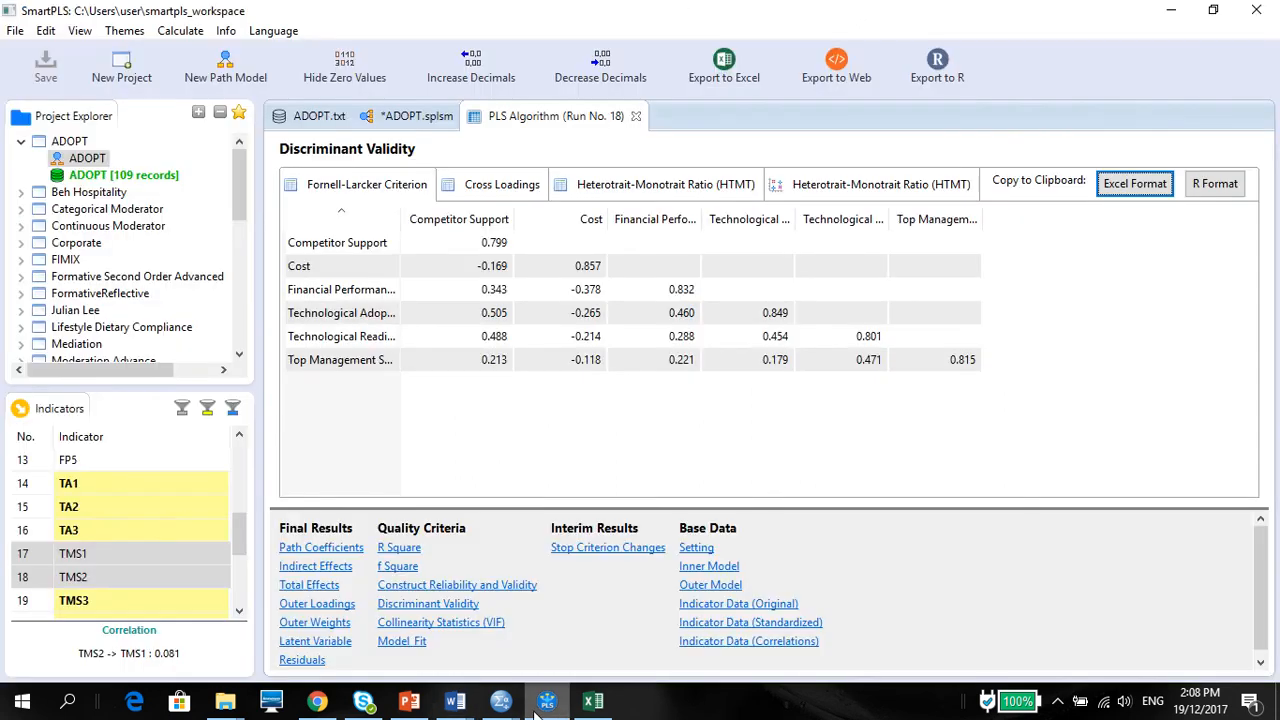
{"action": "left_click", "coordinate": [822, 188]}
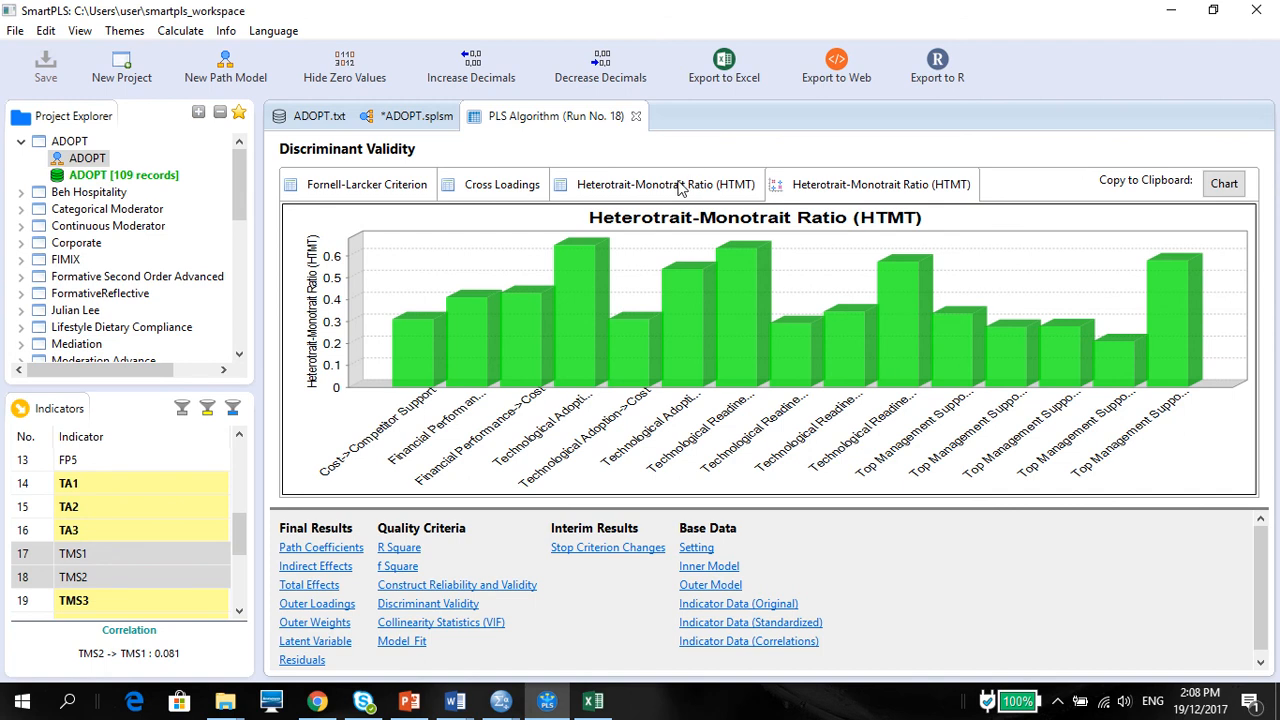
{"action": "left_click", "coordinate": [680, 189]}
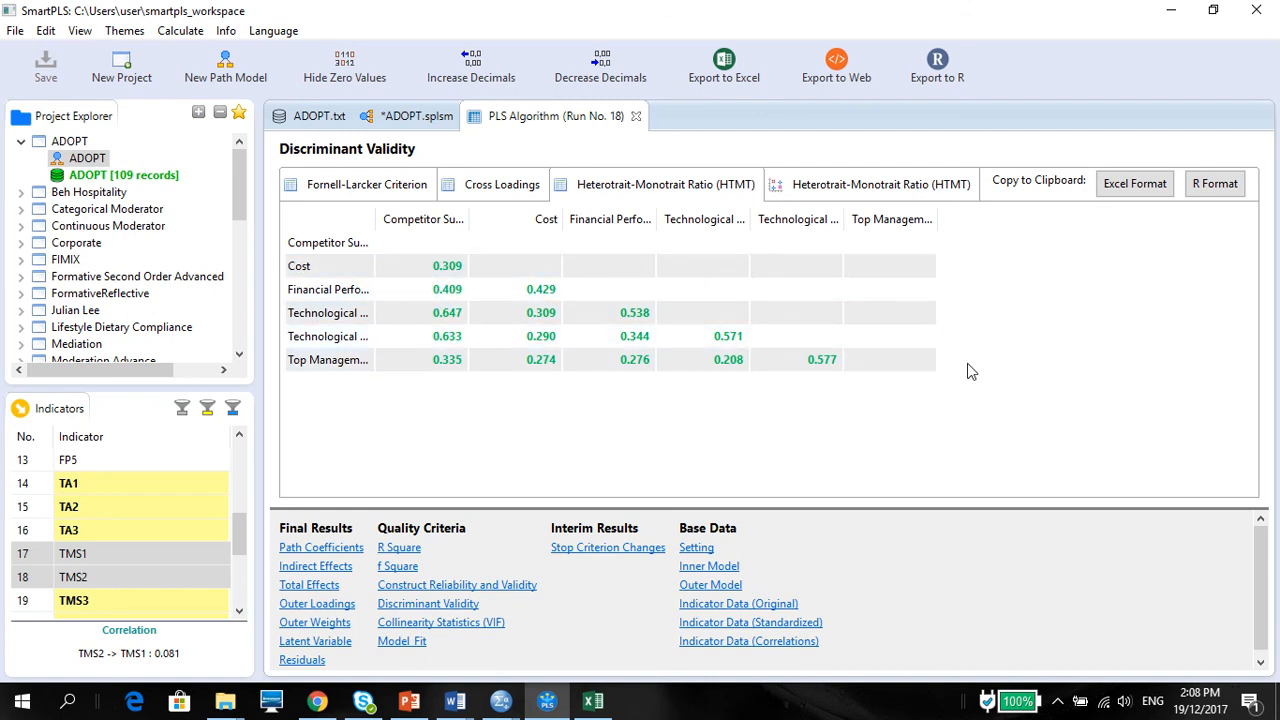
{"action": "left_click", "coordinate": [1138, 186]}
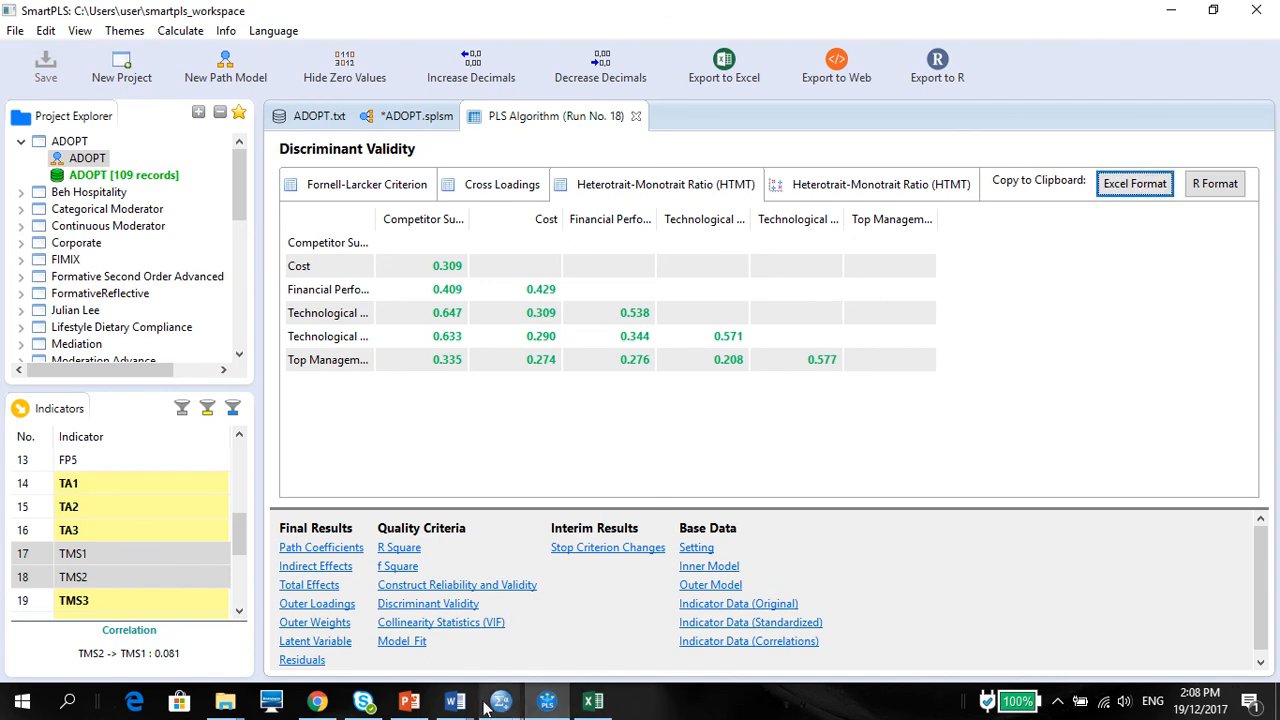
Step: Try pasting the HTMT matrix as text under the Table 4 title in Word's Document1, and delete the pasted text
{"action": "mouse_move", "coordinate": [455, 702]}
{"action": "left_click", "coordinate": [417, 630]}
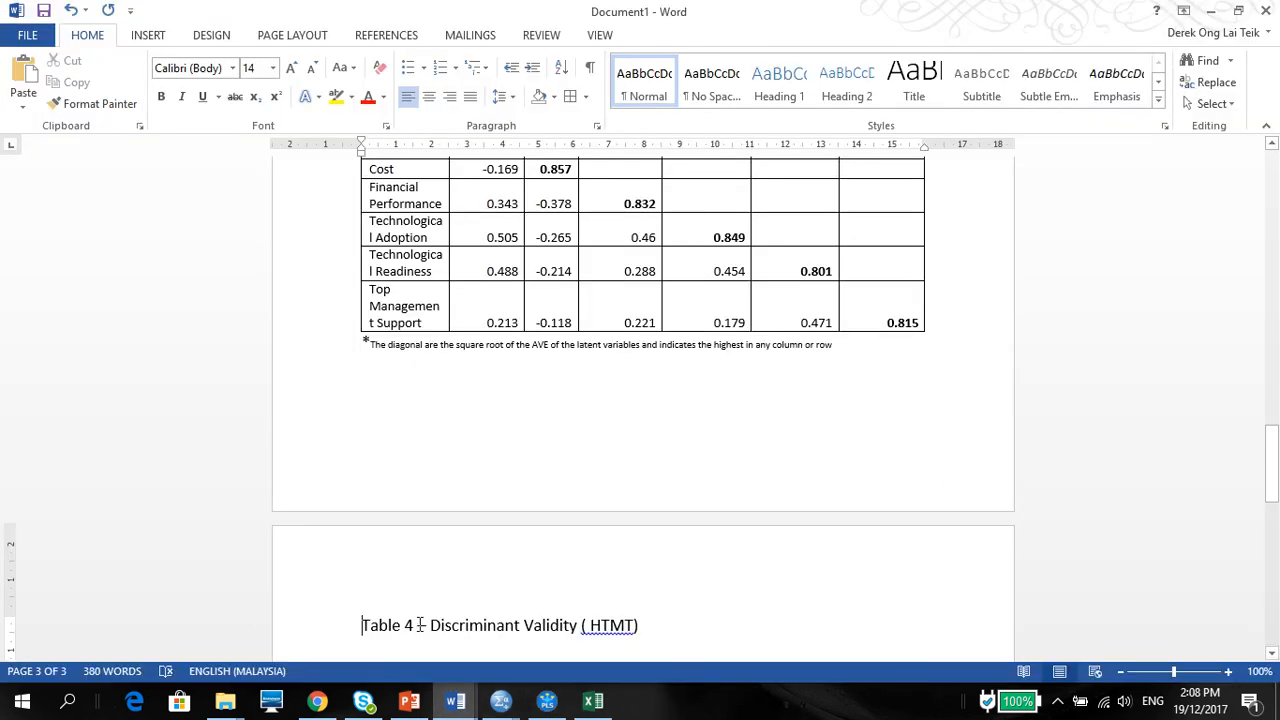
{"action": "left_click", "coordinate": [683, 654]}
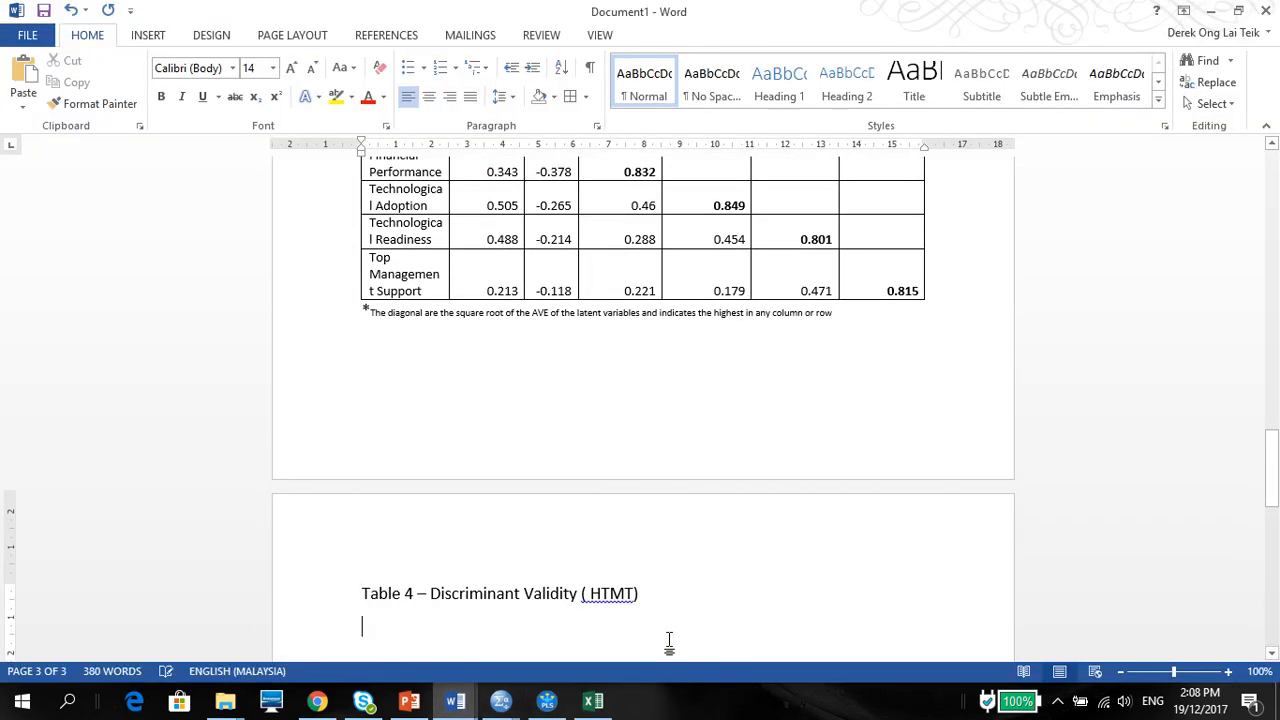
{"action": "right_click", "coordinate": [611, 630]}
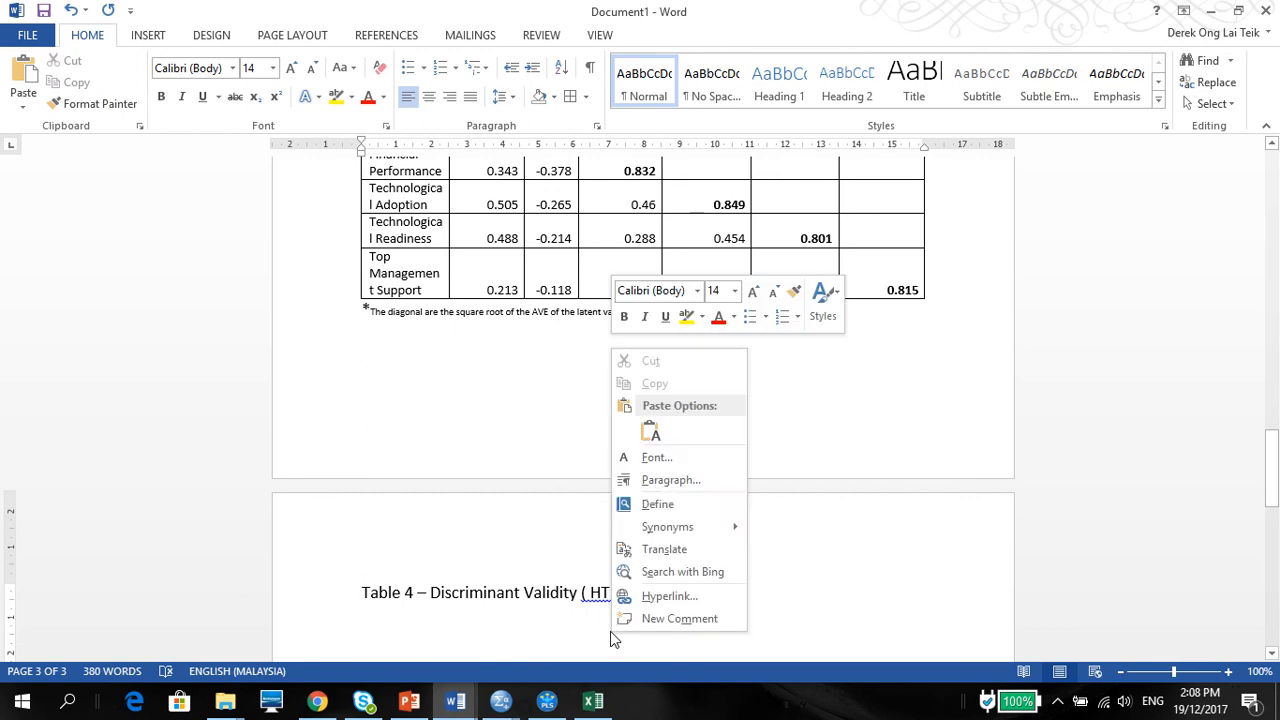
{"action": "left_click", "coordinate": [650, 432]}
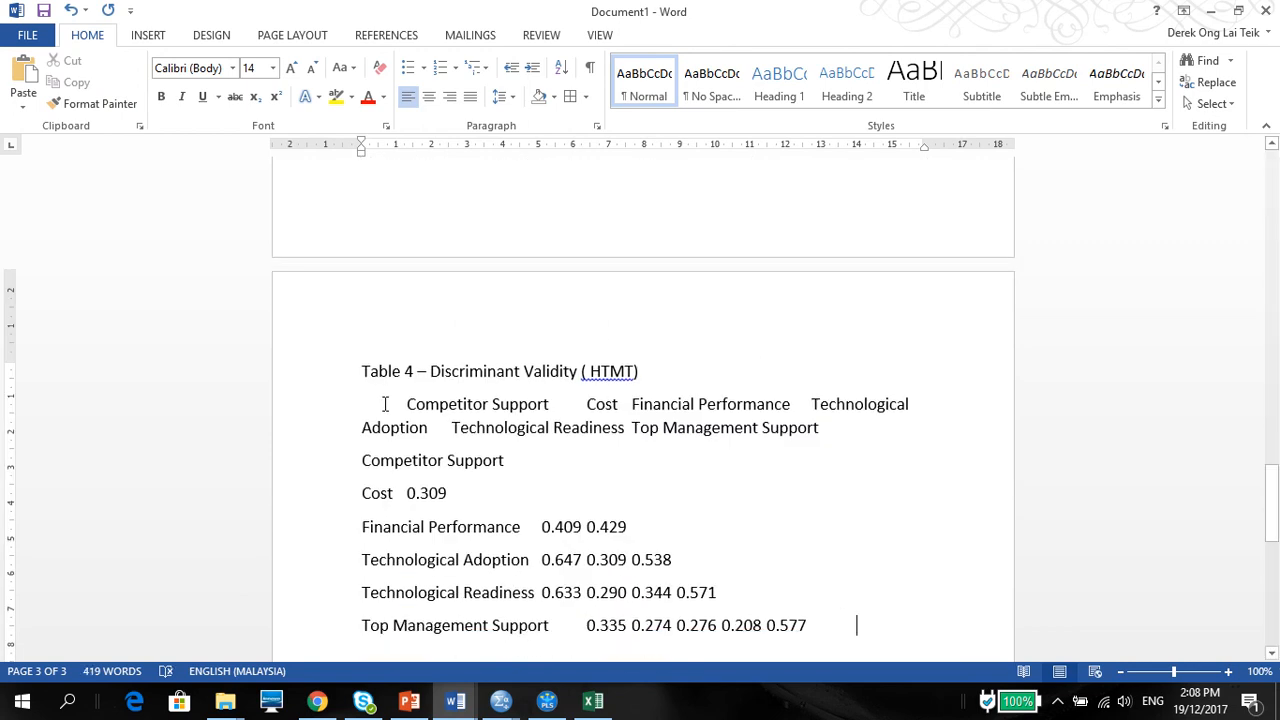
{"action": "left_click_drag", "start_coordinate": [384, 404], "coordinate": [823, 628]}
{"action": "key", "text": "Delete"}
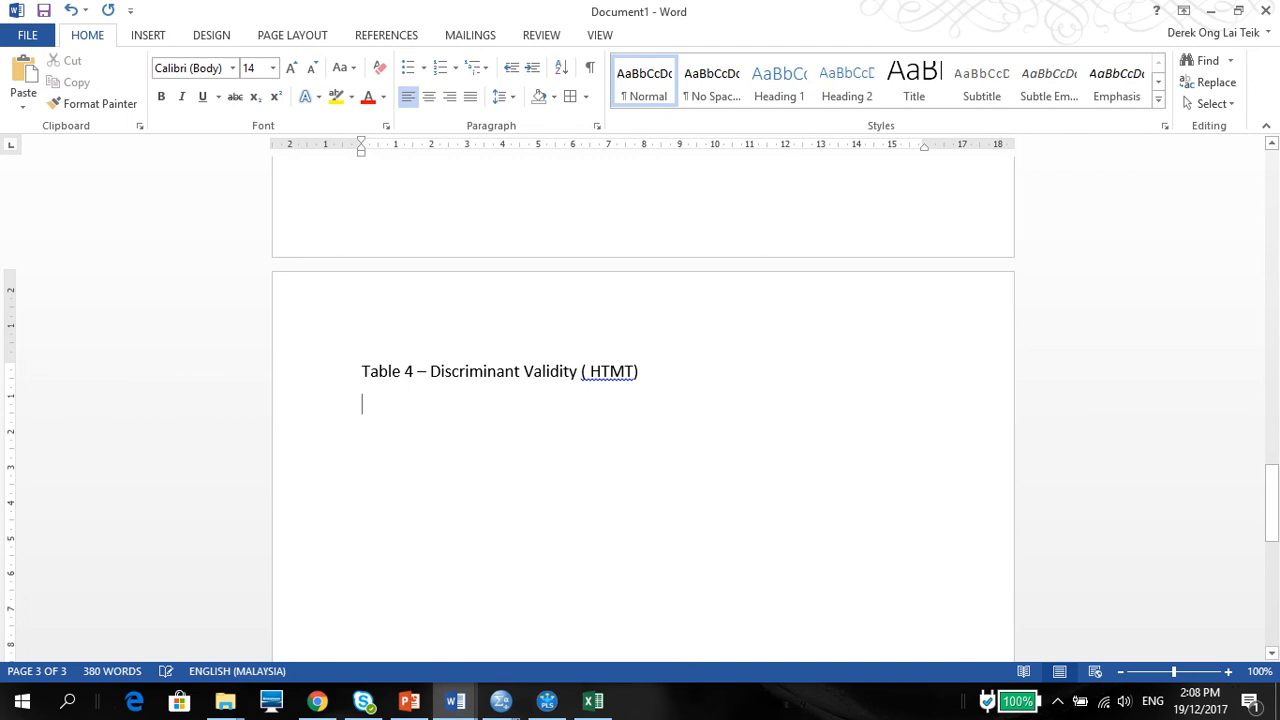
Step: Switch to Excel's Book1 and paste the HTMT matrix at cell J14 of the Discriminant Validity sheet, below the Fornell and Larcker matrix
{"action": "left_click", "coordinate": [593, 701]}
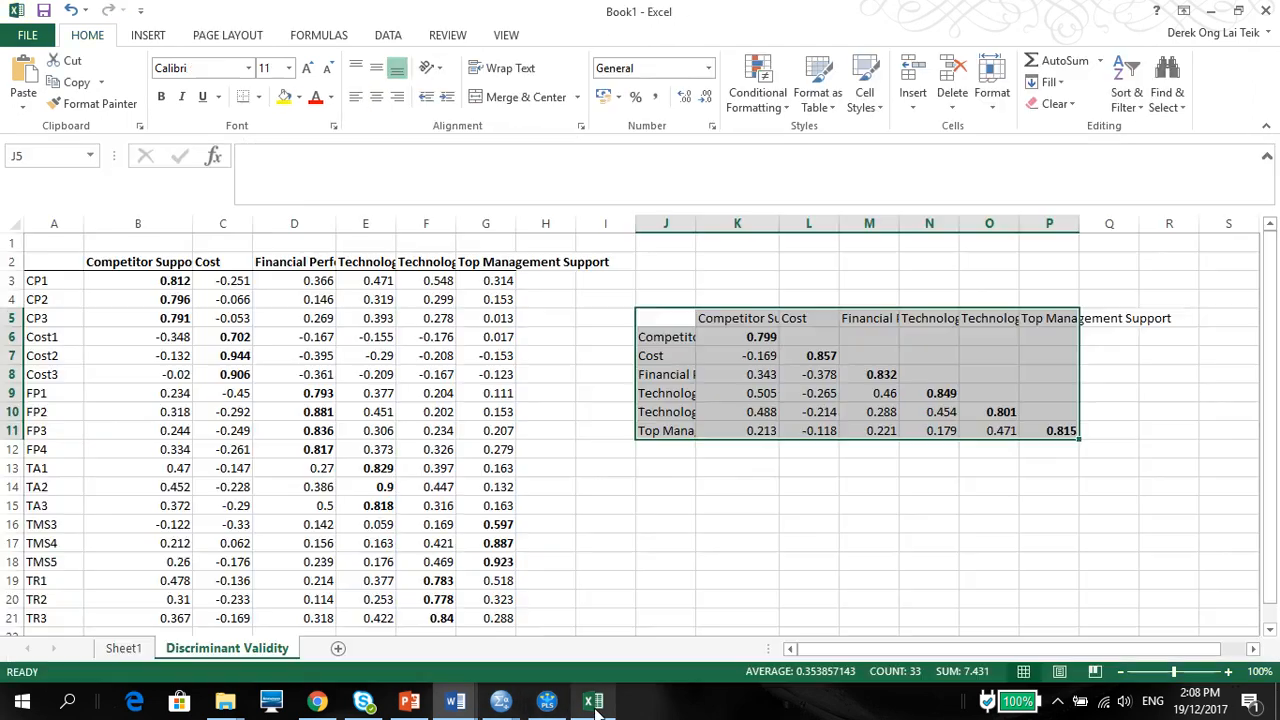
{"action": "left_click", "coordinate": [647, 489]}
{"action": "right_click", "coordinate": [647, 489]}
{"action": "left_click", "coordinate": [690, 190]}
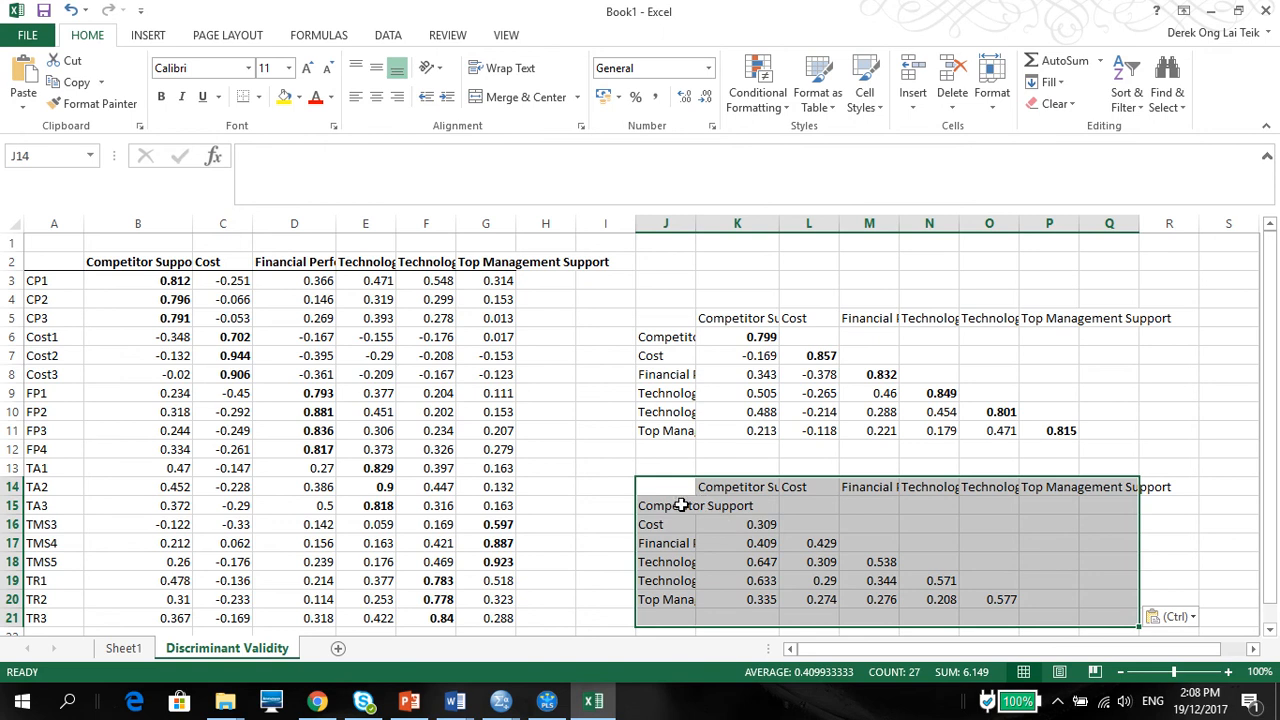
Step: Switch to the SMART PLS Notes presentation in PowerPoint and examine the example HTMT assessment table on slide 47
{"action": "left_click", "coordinate": [467, 710]}
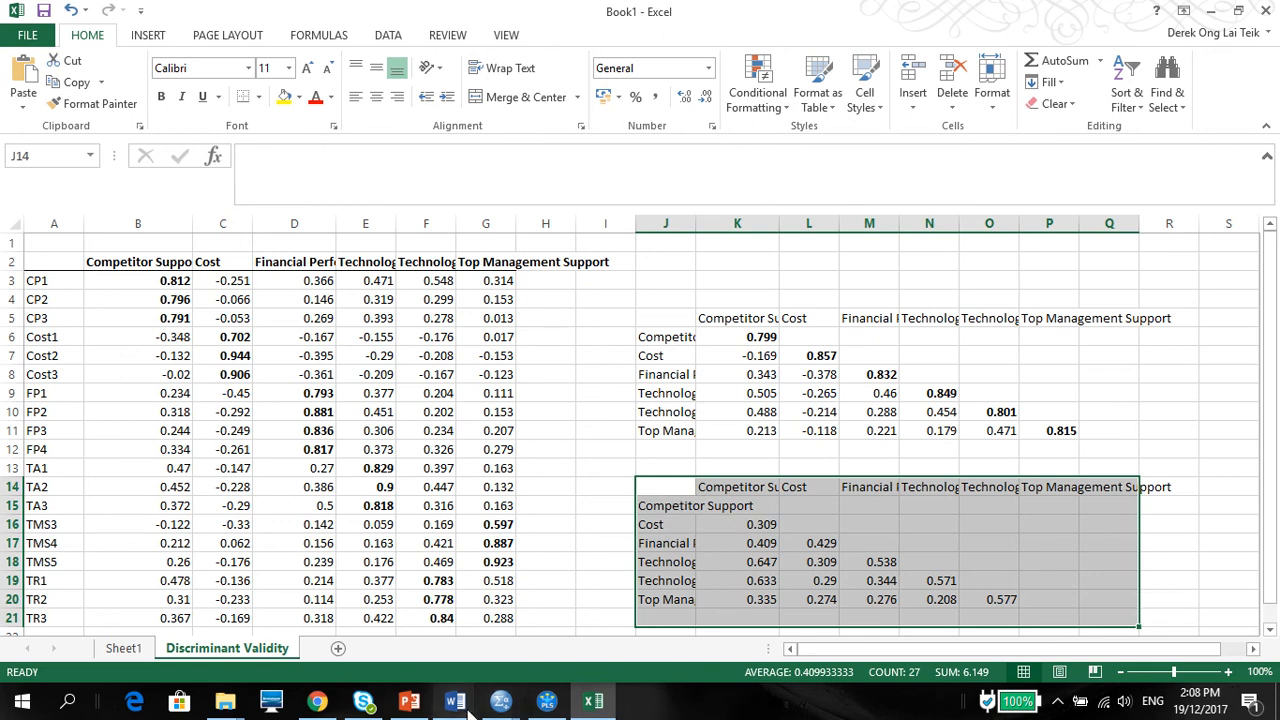
{"action": "left_click", "coordinate": [409, 705]}
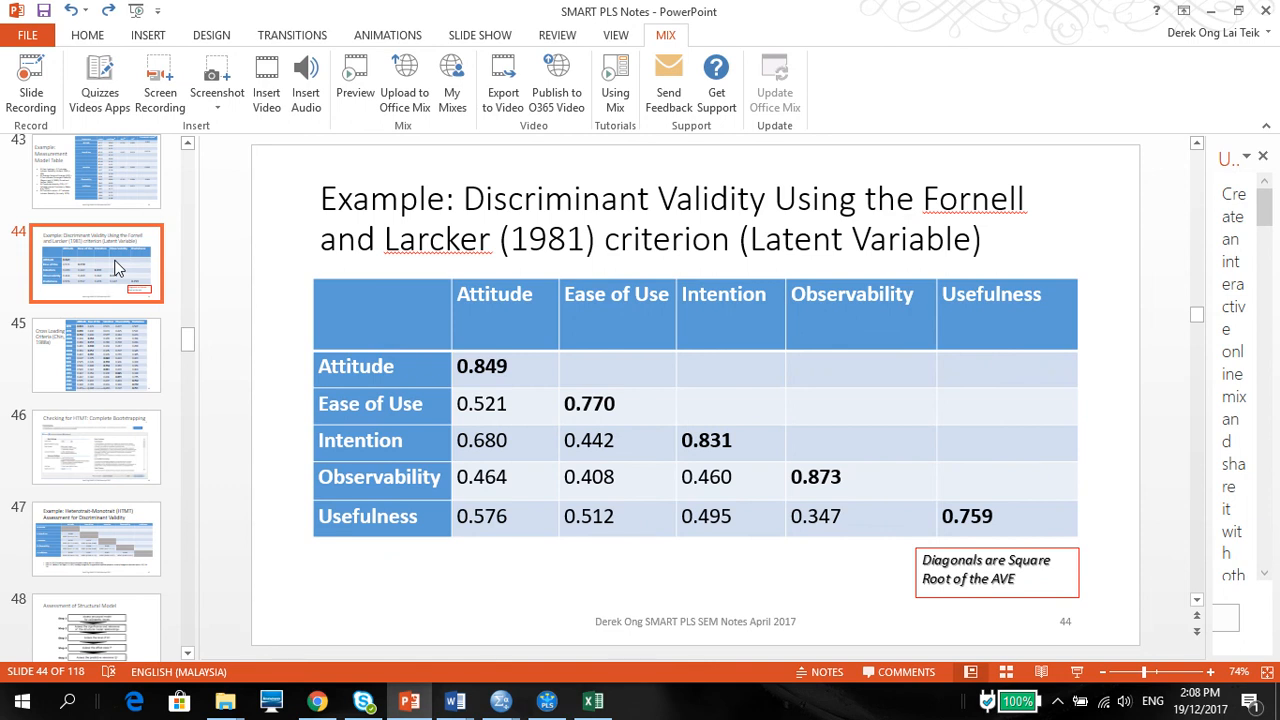
{"action": "left_click", "coordinate": [112, 365]}
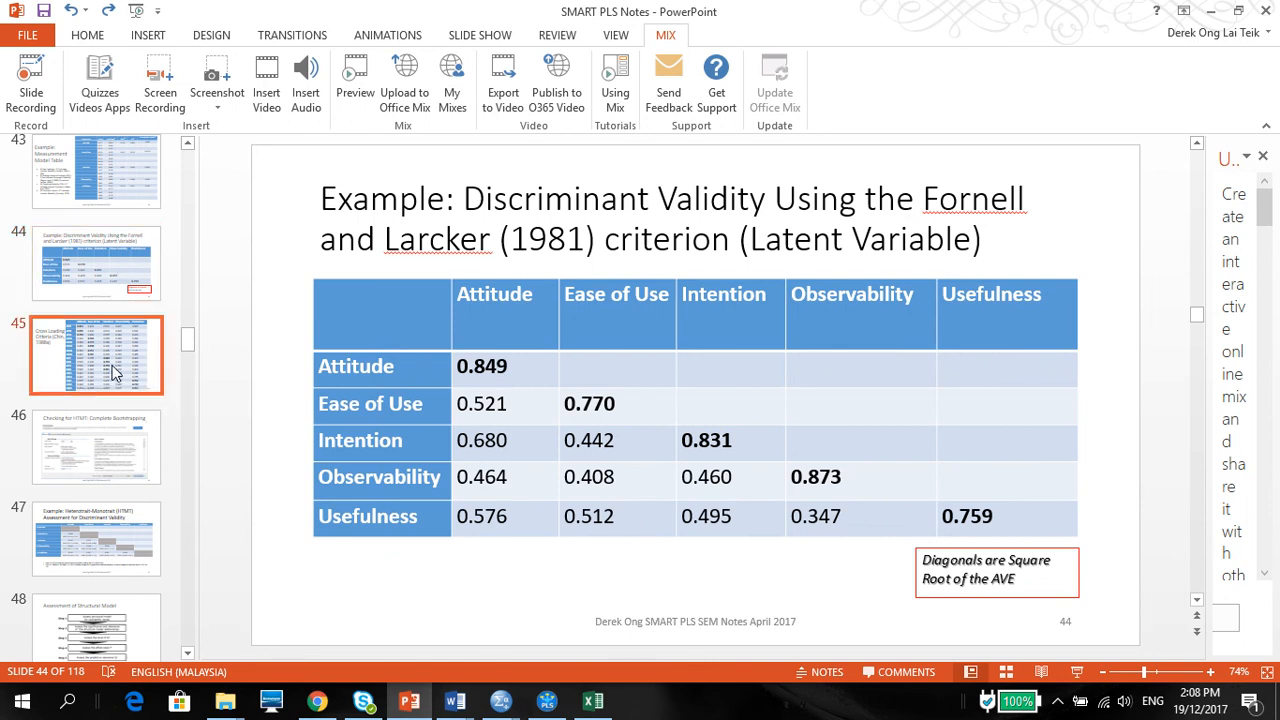
{"action": "left_click", "coordinate": [193, 249]}
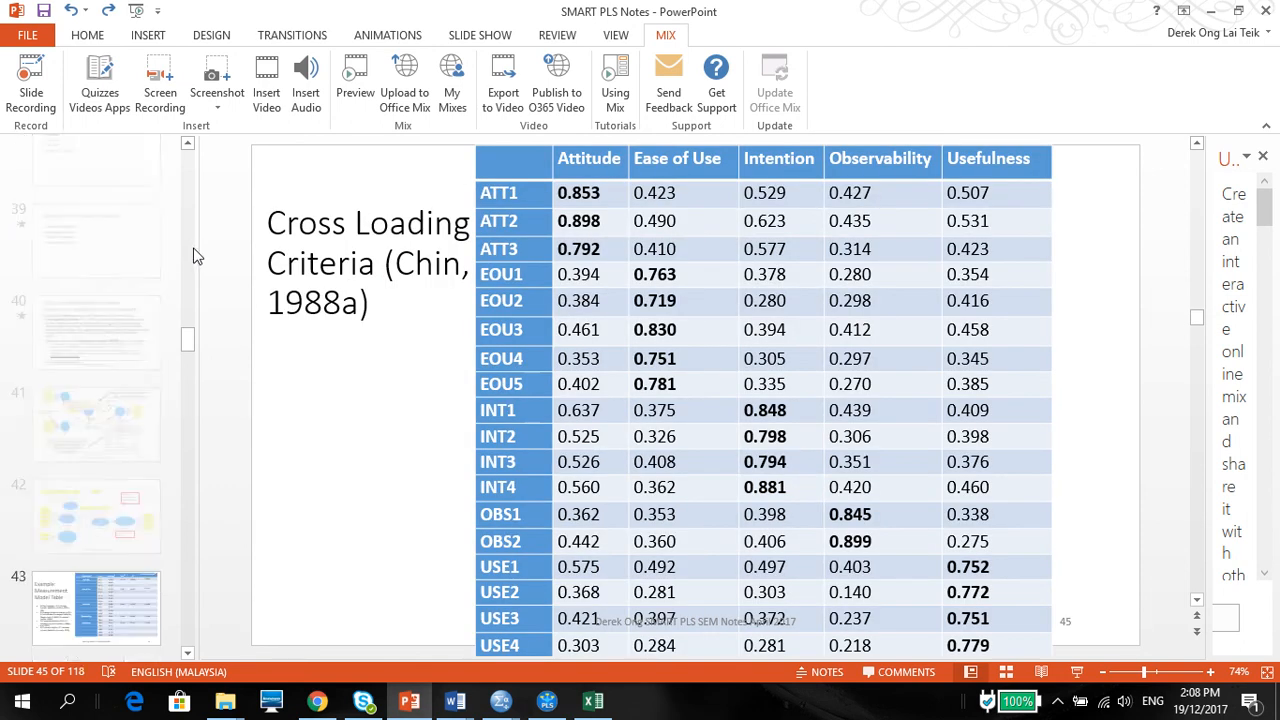
{"action": "left_click", "coordinate": [190, 359]}
{"action": "left_click", "coordinate": [150, 520]}
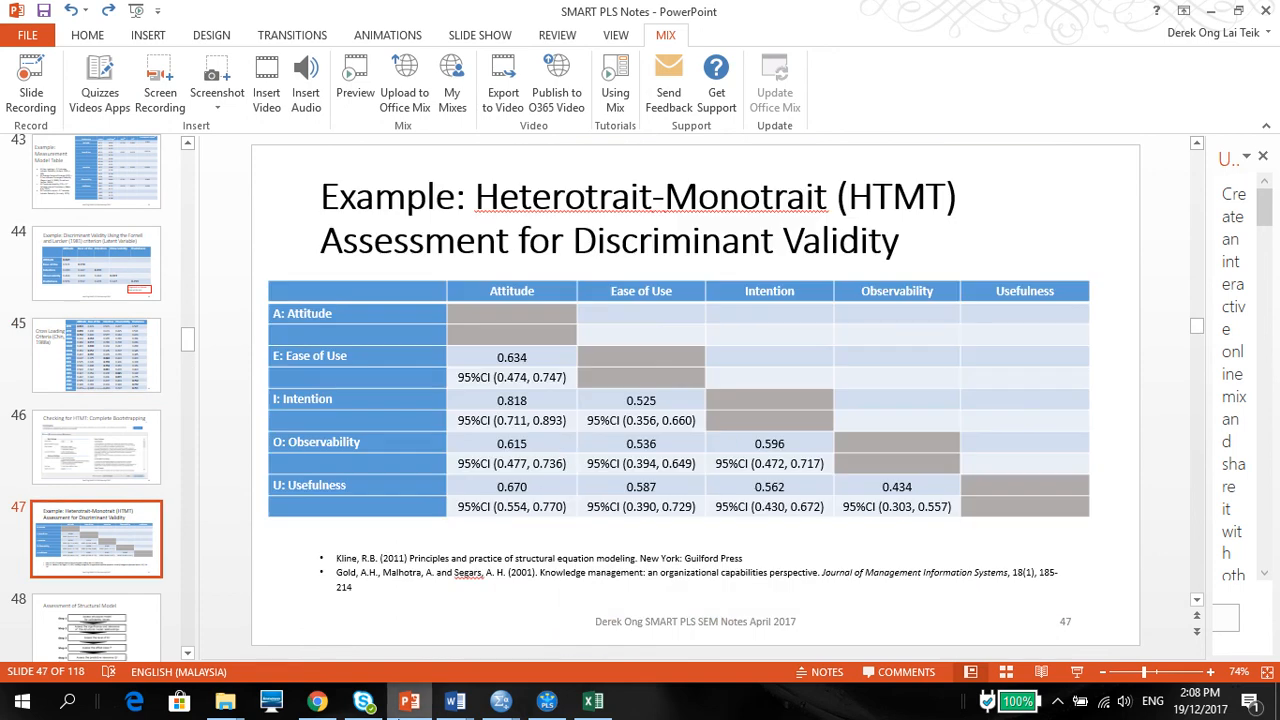
{"action": "mouse_move", "coordinate": [409, 700]}
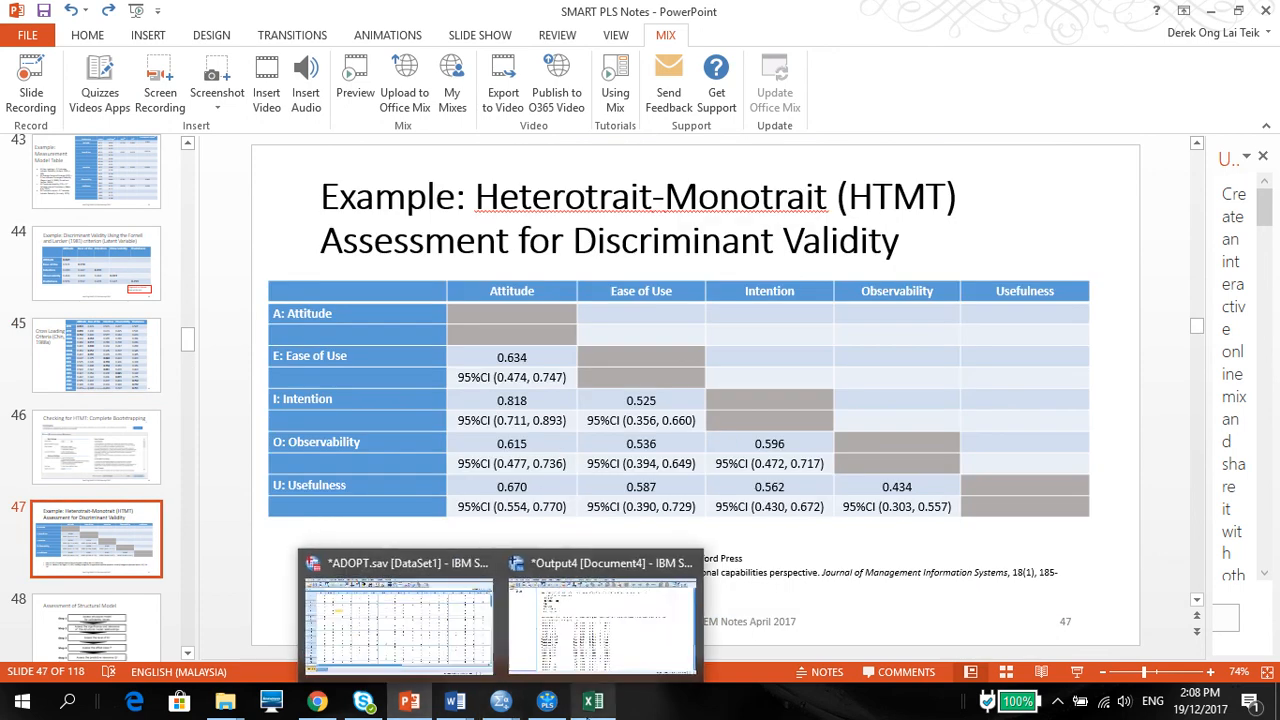
Step: Return to Book1 in Excel and fill the HTMT matrix's empty diagonal cells, from K15 down to P20, with dark blue-grey
{"action": "left_click", "coordinate": [572, 706]}
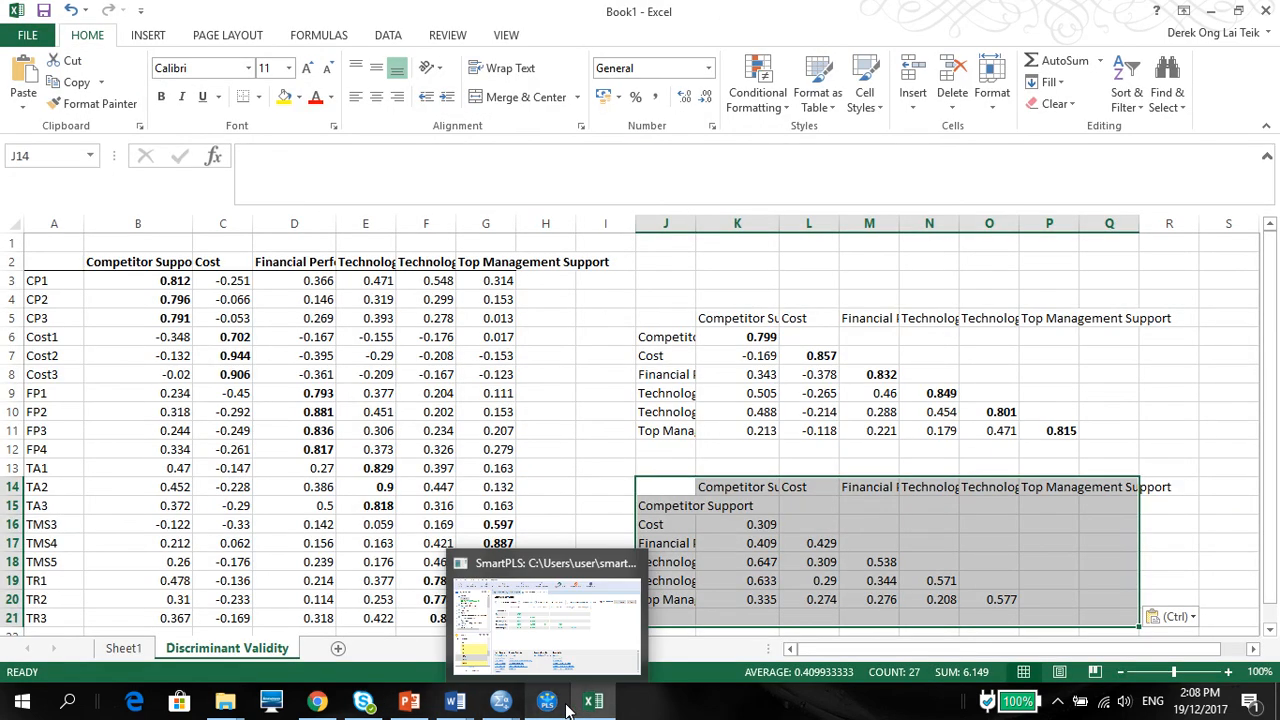
{"action": "left_click", "coordinate": [759, 507]}
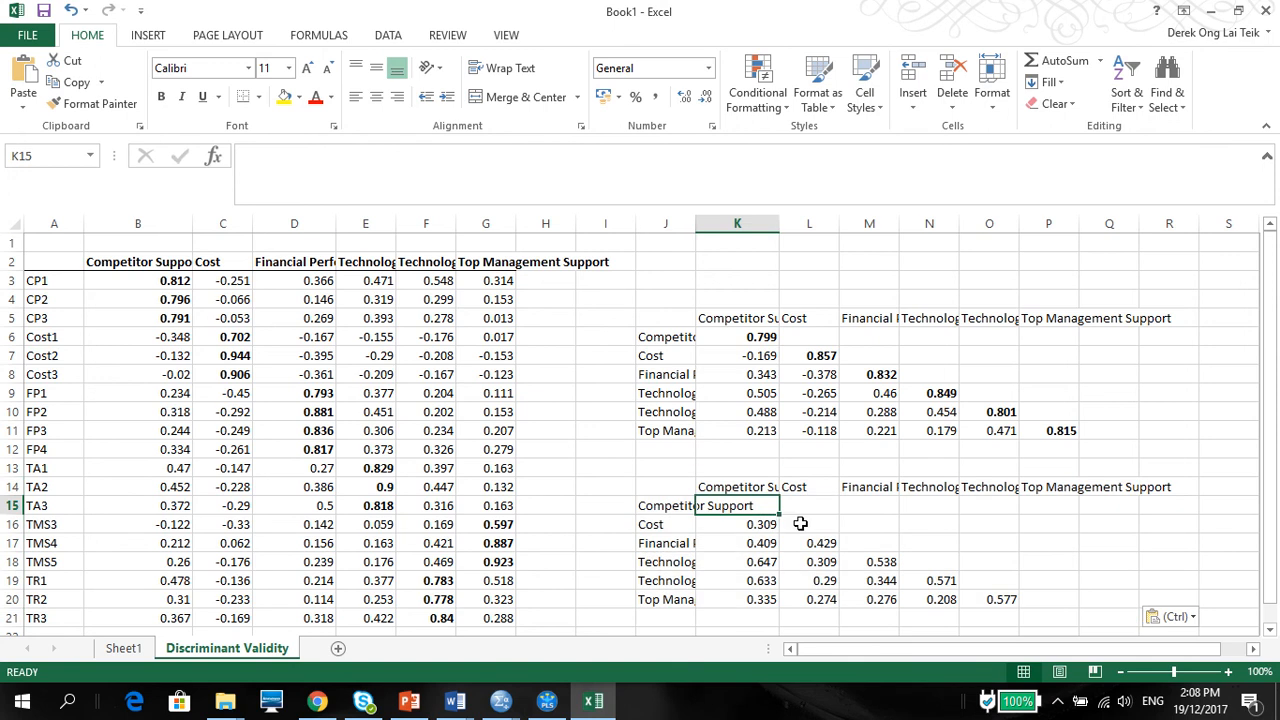
{"action": "left_click", "coordinate": [817, 524], "text": "ctrl"}
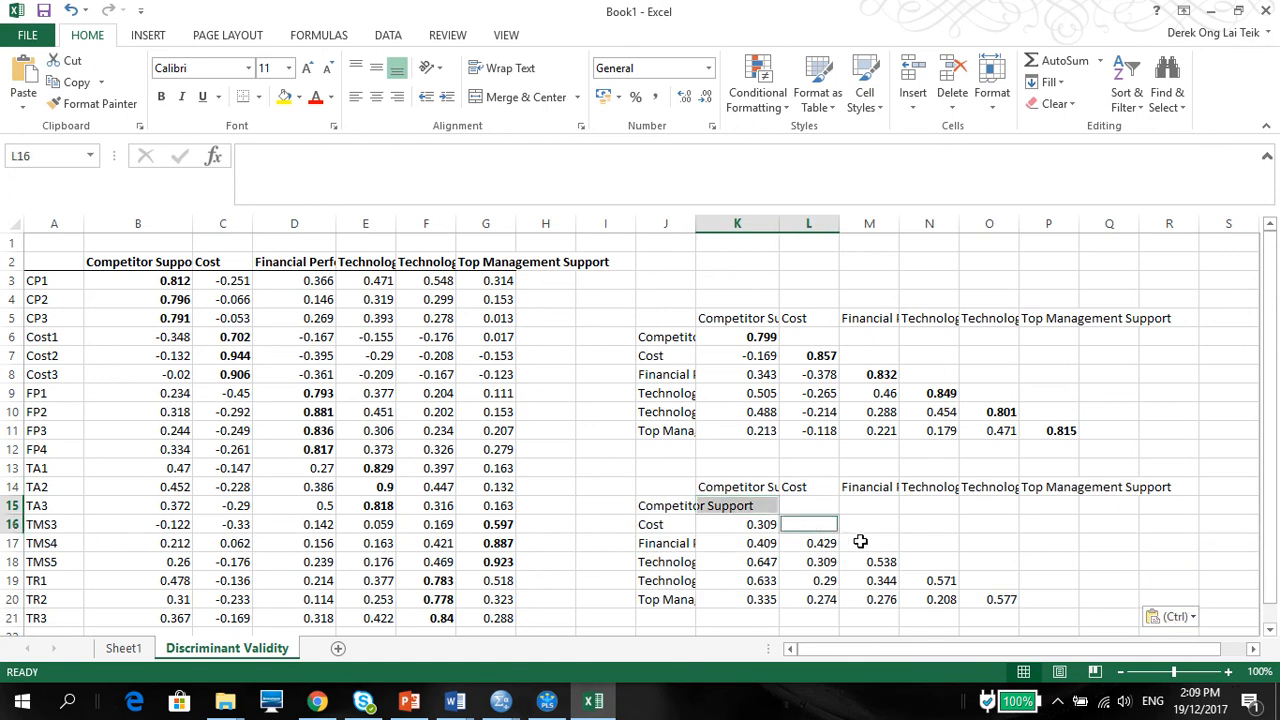
{"action": "left_click", "coordinate": [860, 542], "text": "ctrl"}
{"action": "left_click", "coordinate": [935, 562], "text": "ctrl"}
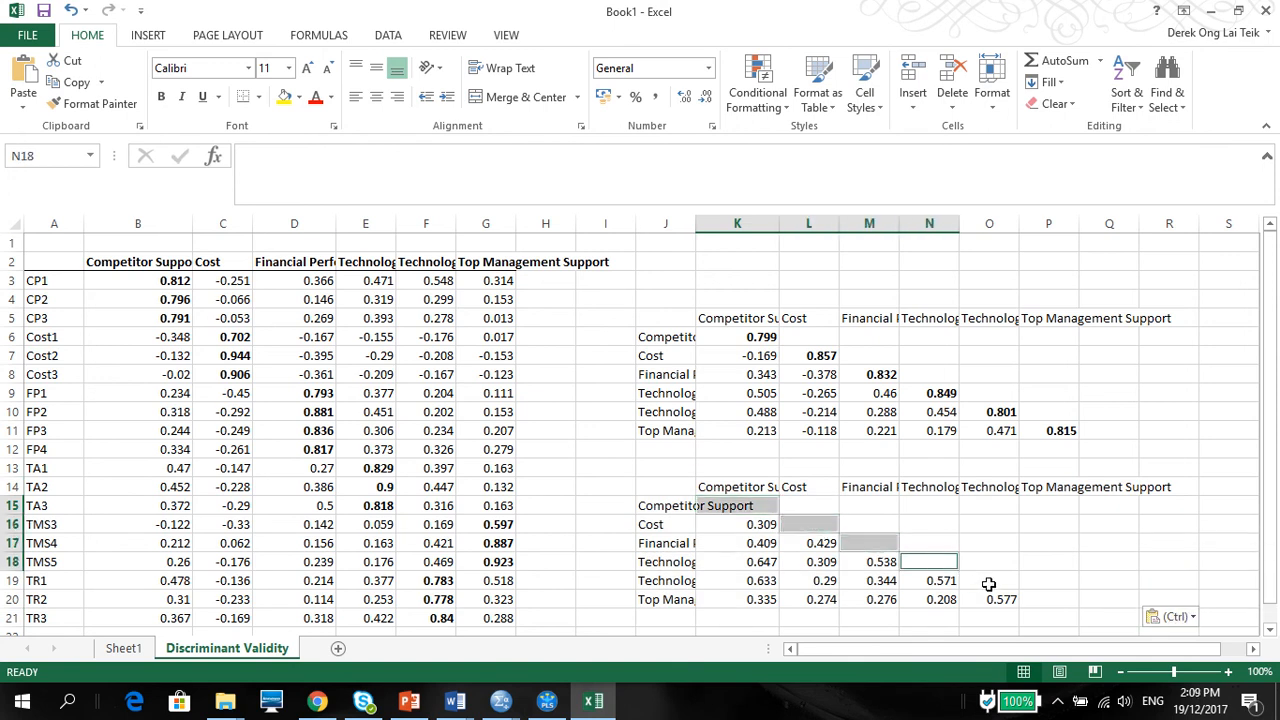
{"action": "left_click", "coordinate": [988, 584], "text": "ctrl"}
{"action": "left_click", "coordinate": [1040, 600], "text": "ctrl"}
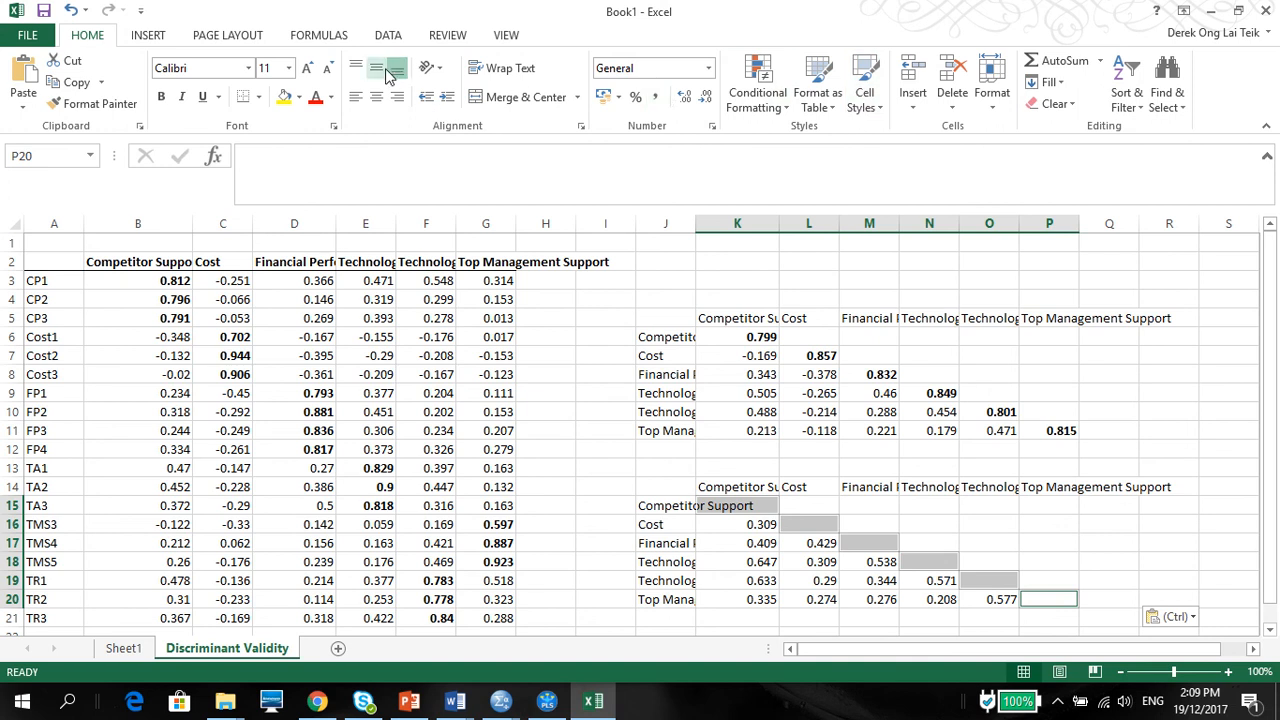
{"action": "left_click", "coordinate": [298, 97]}
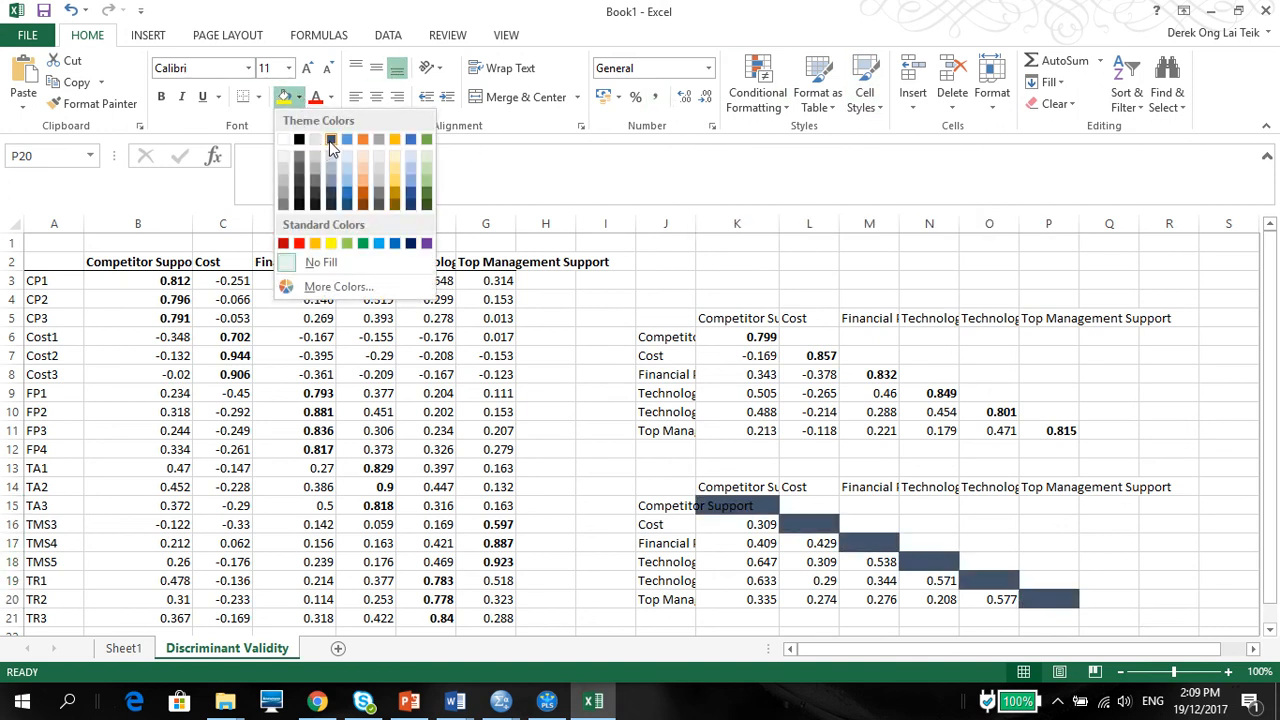
{"action": "left_click", "coordinate": [331, 142]}
Step: Copy the shaded HTMT matrix J14:P20 and paste it below the Table 4 title in Word's Document1
{"action": "left_click_drag", "start_coordinate": [657, 491], "coordinate": [1112, 598]}
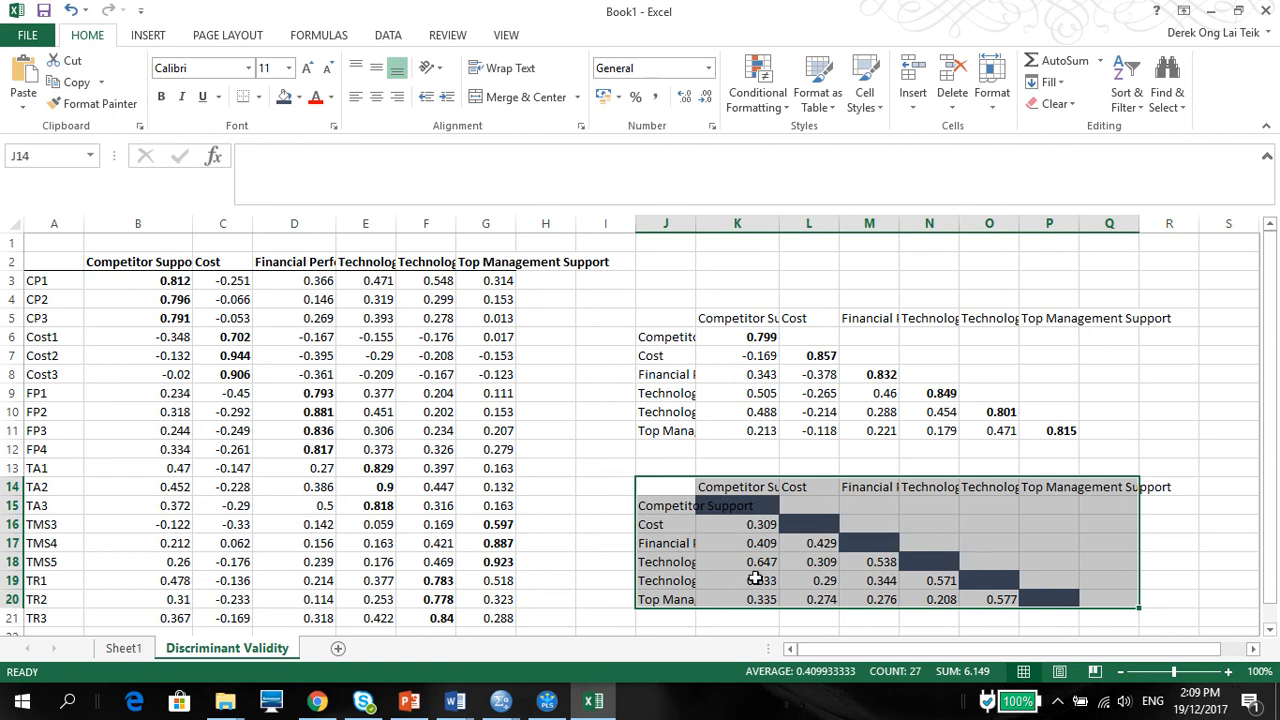
{"action": "left_click", "coordinate": [689, 541]}
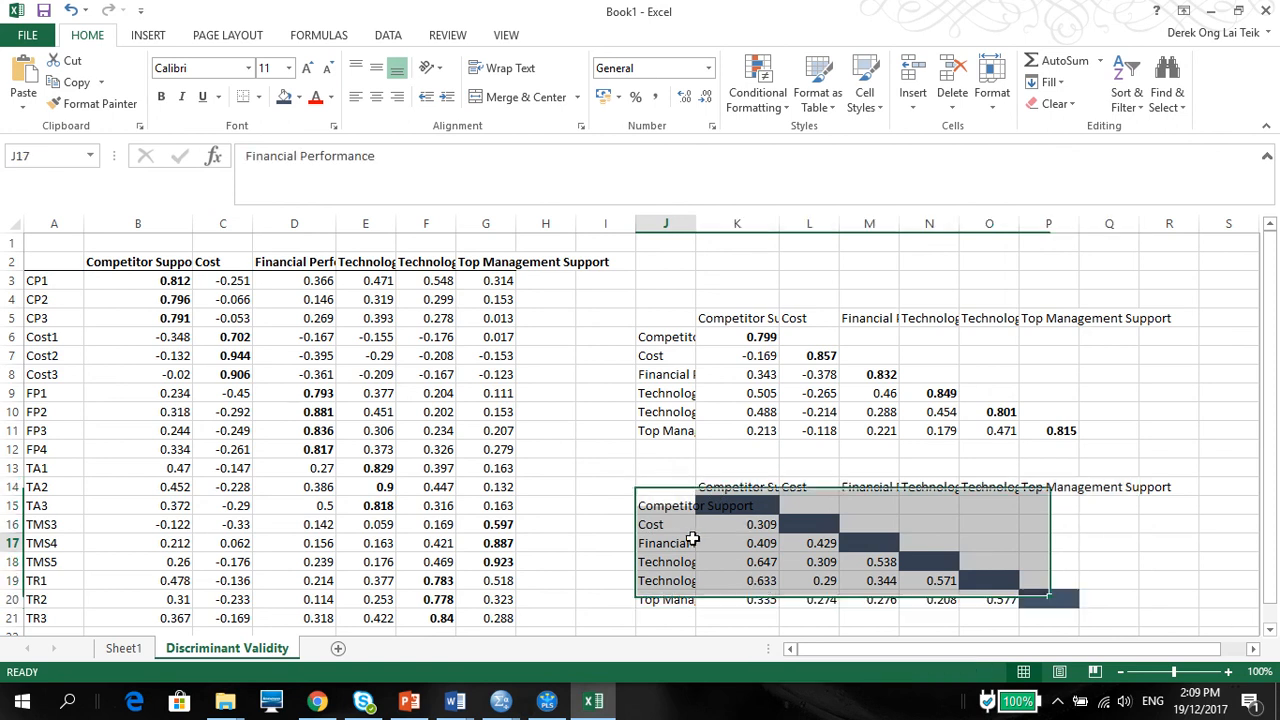
{"action": "left_click_drag", "start_coordinate": [671, 486], "coordinate": [1066, 594]}
{"action": "key", "text": "ctrl+c"}
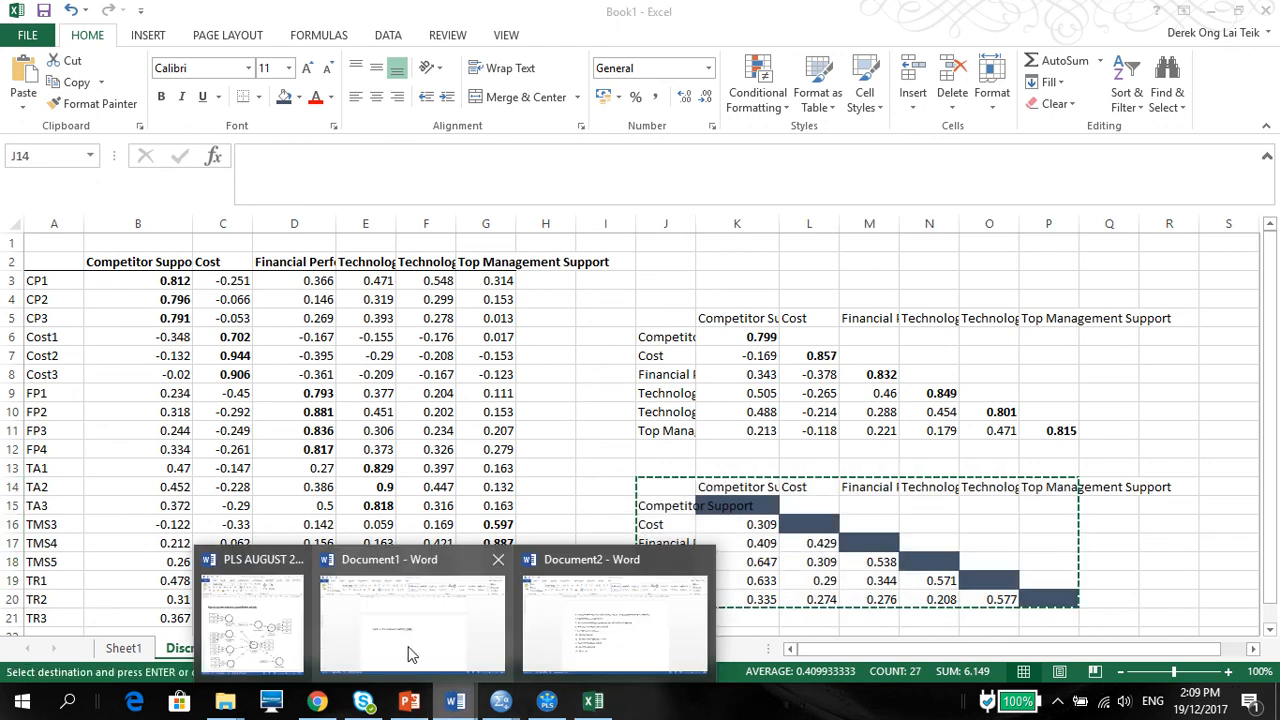
{"action": "left_click", "coordinate": [406, 651]}
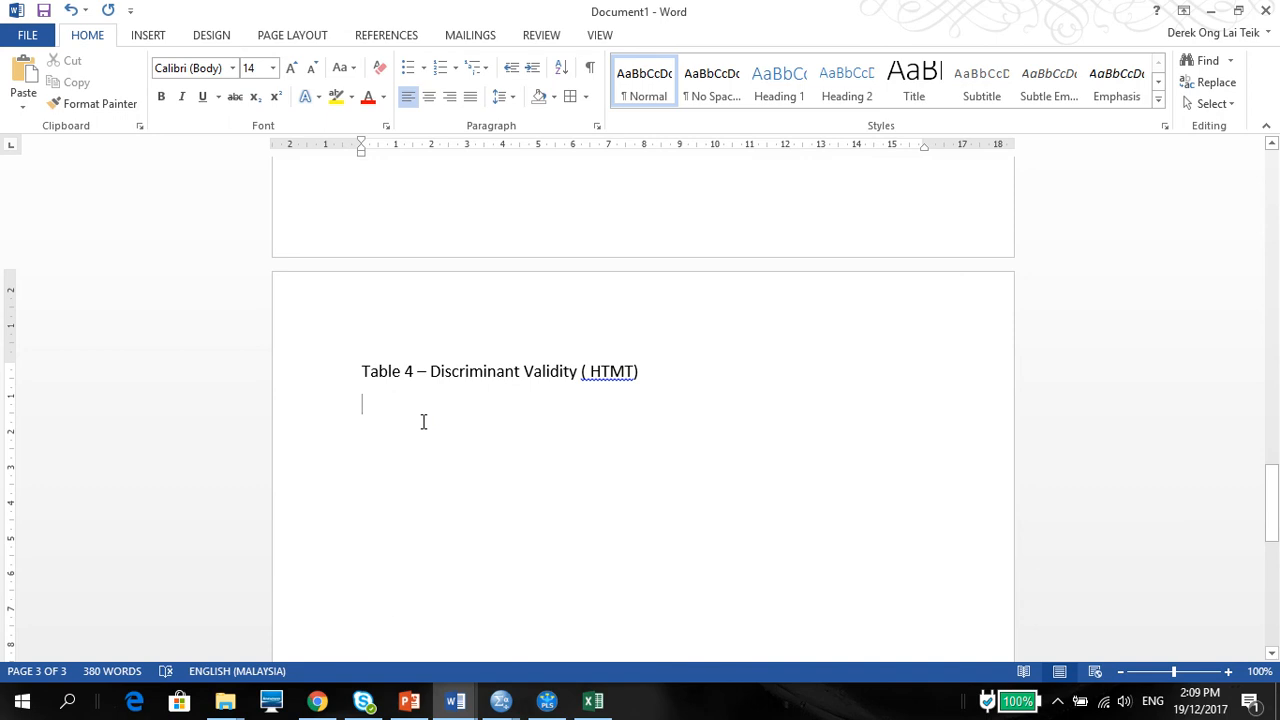
{"action": "key", "text": "ctrl+v"}
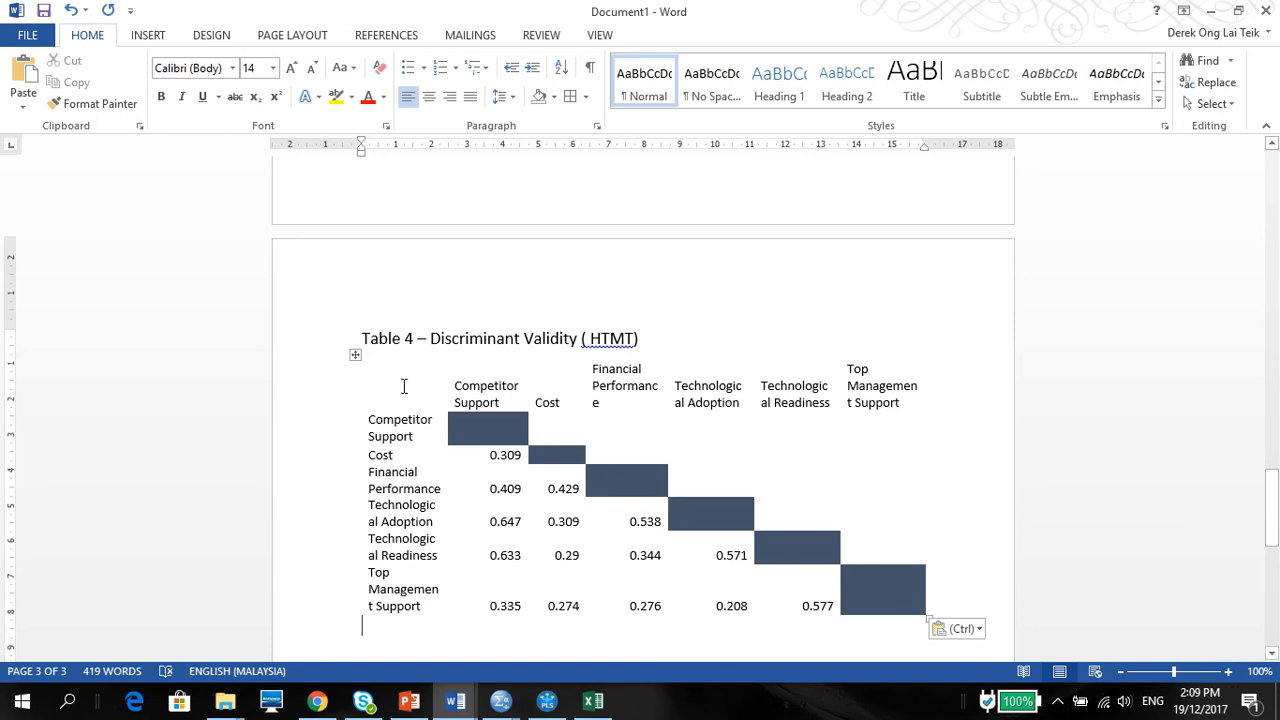
Step: Apply all borders to the header row and the rest of the HTMT table under the Table 4 title
{"action": "left_click_drag", "start_coordinate": [453, 387], "coordinate": [478, 386]}
{"action": "left_click_drag", "start_coordinate": [690, 386], "coordinate": [562, 100]}
{"action": "left_click", "coordinate": [567, 96]}
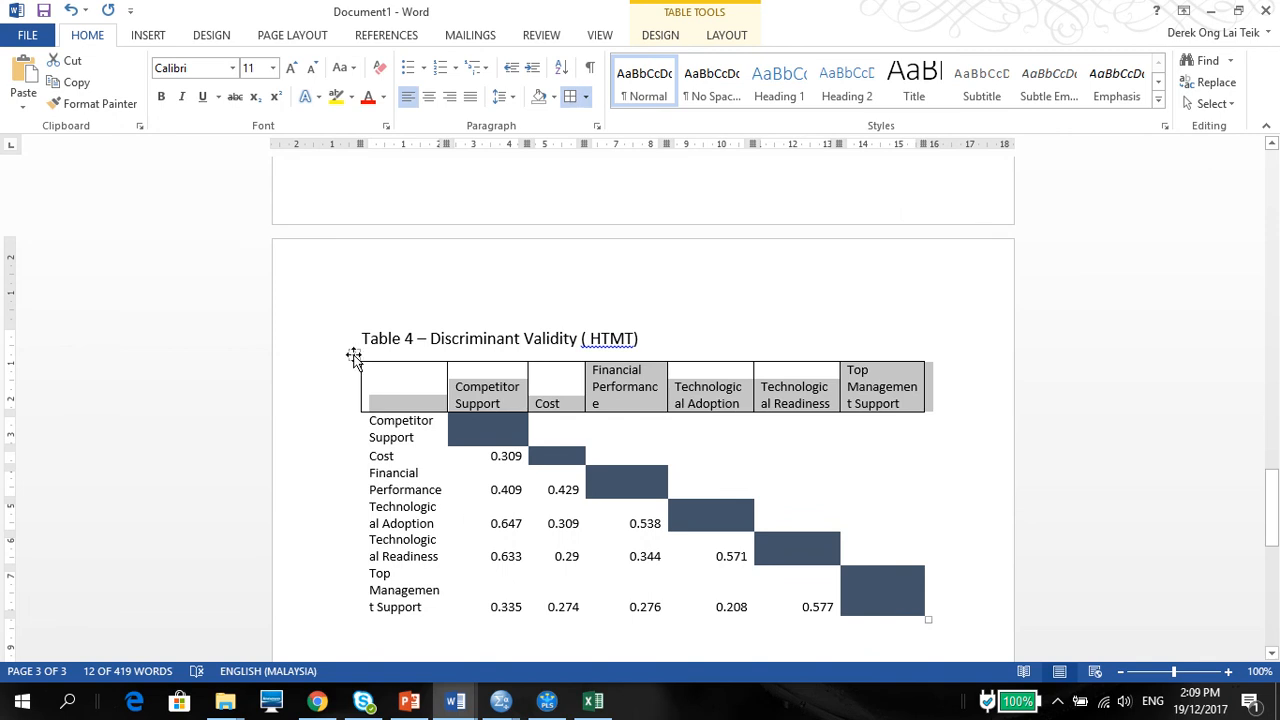
{"action": "left_click", "coordinate": [354, 354]}
{"action": "left_click", "coordinate": [567, 97]}
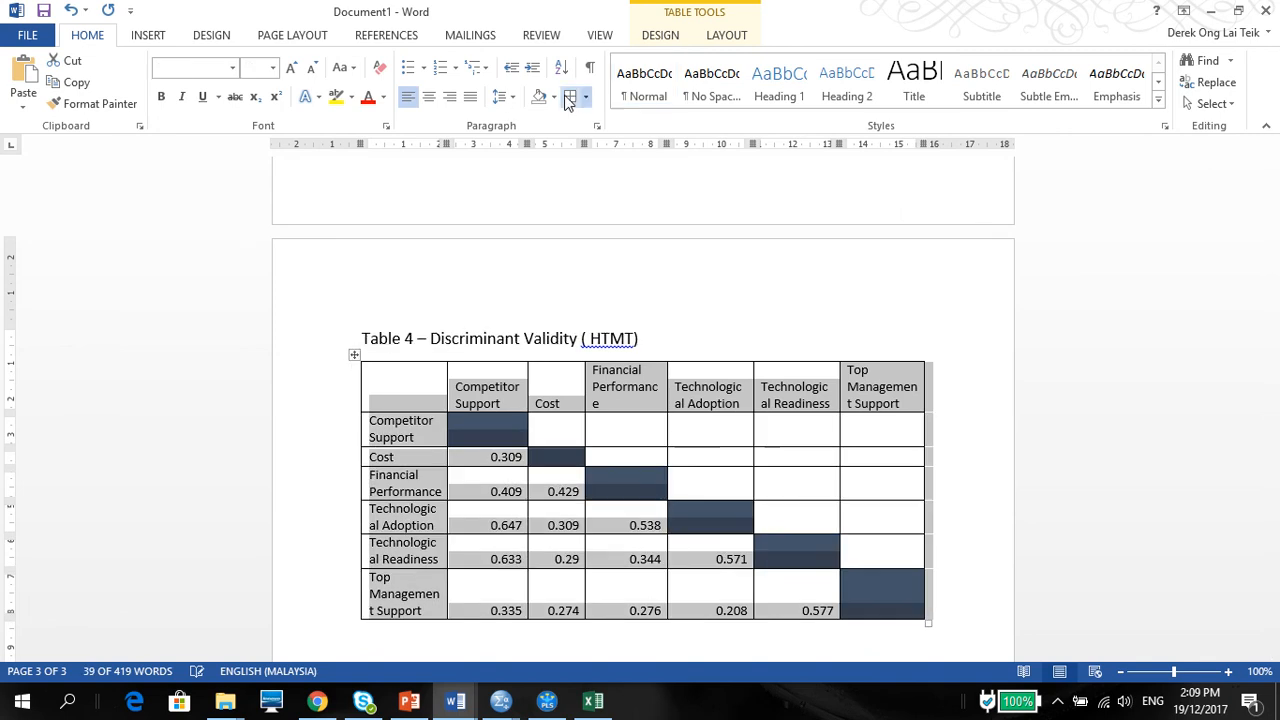
{"action": "left_click", "coordinate": [450, 551]}
{"action": "left_click", "coordinate": [465, 556]}
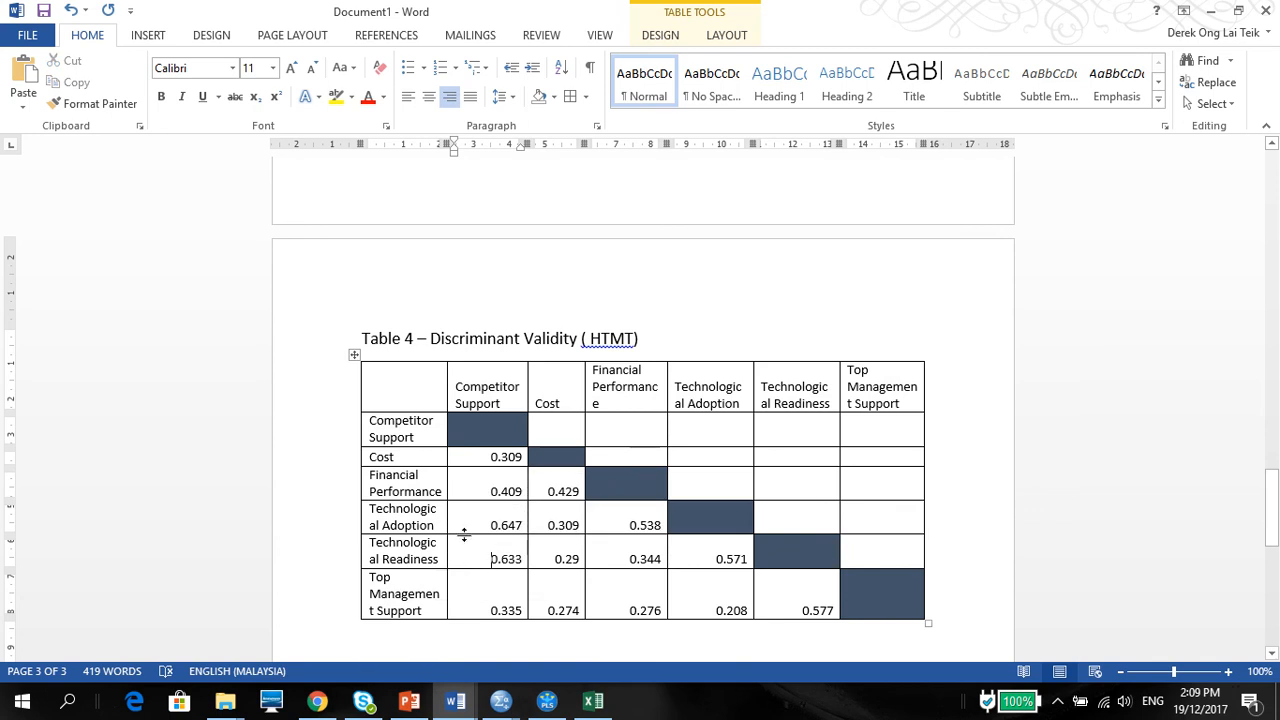